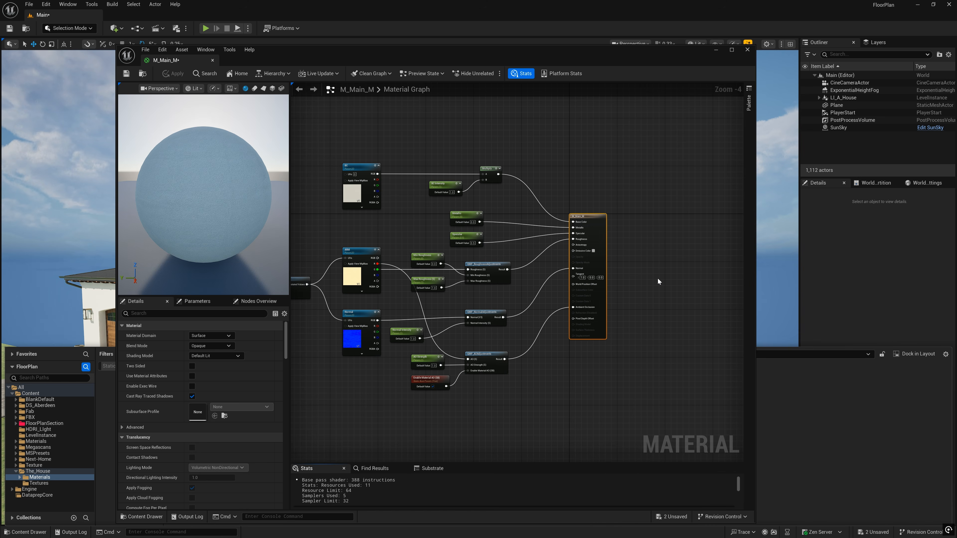
{"action": "right_click_drag", "start_coordinate": [657, 277], "coordinate": [732, 286]}
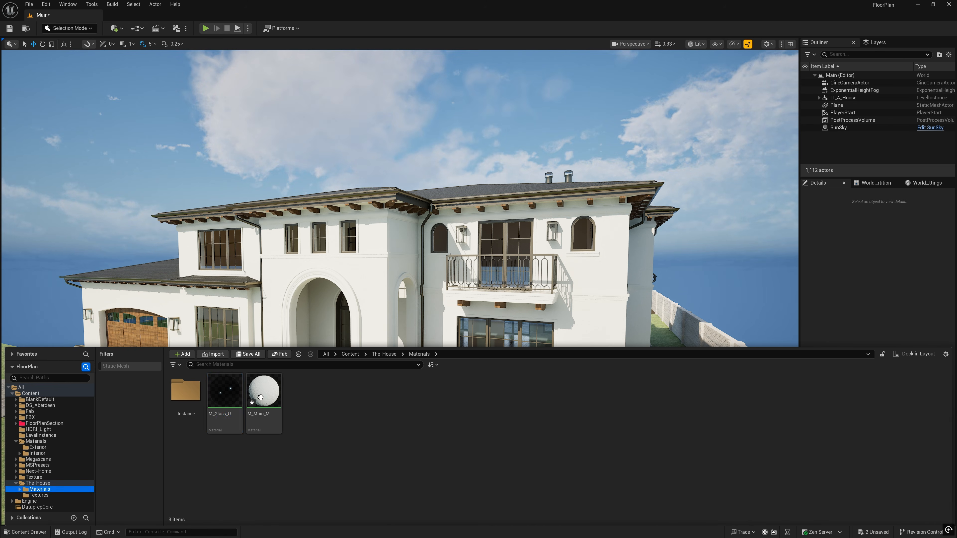
{"action": "left_click", "coordinate": [218, 391]}
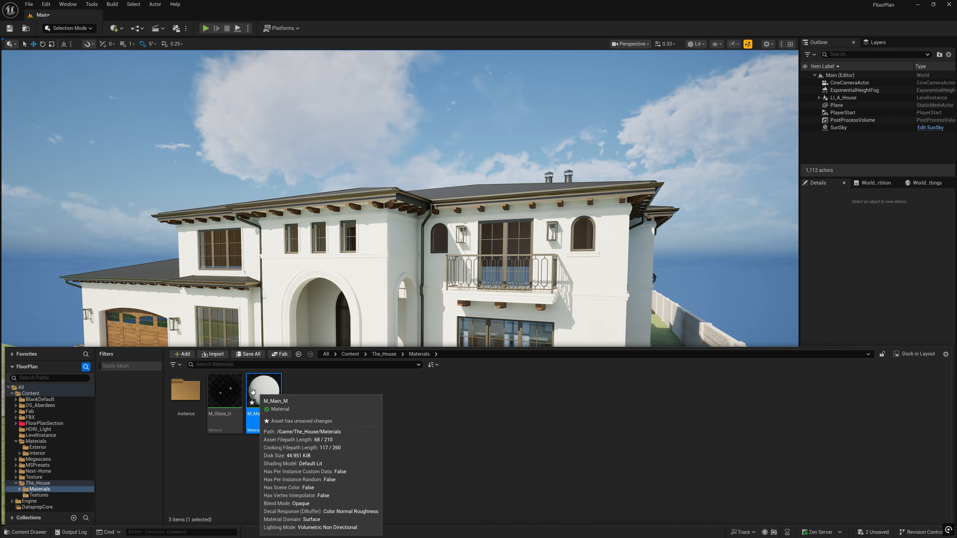
{"action": "left_click", "coordinate": [279, 460]}
{"action": "left_click", "coordinate": [263, 394]}
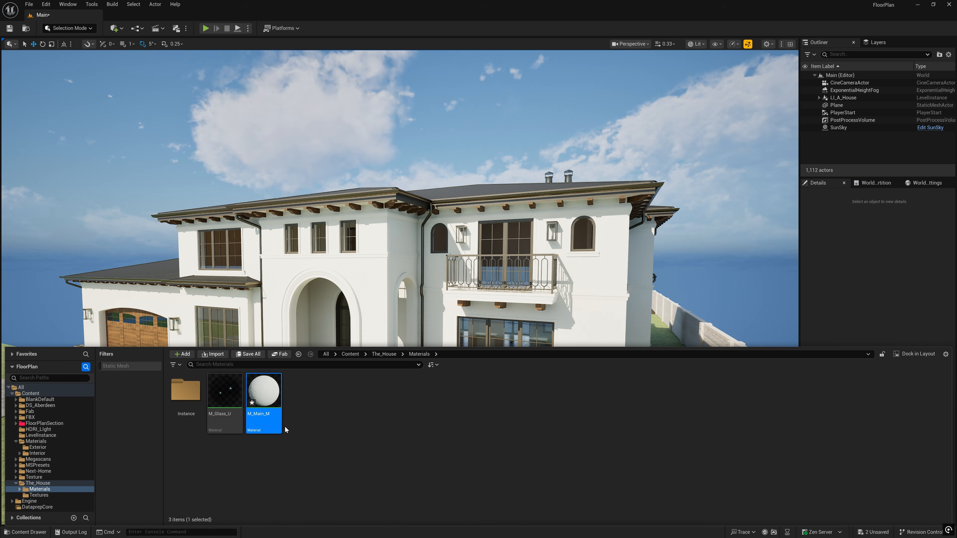
{"action": "left_click", "coordinate": [329, 465]}
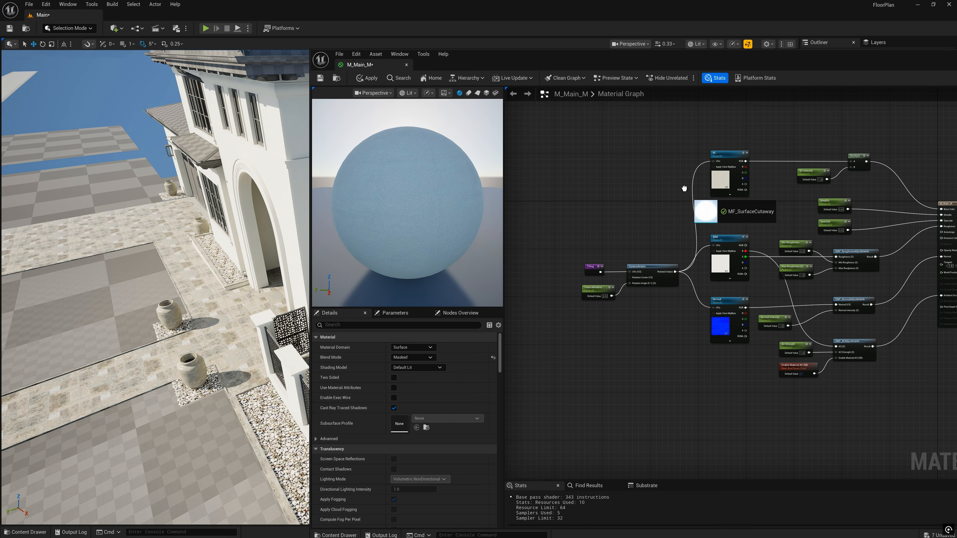
Add the MF_SurfaceCutaway function to the M_Main_M graph and wire its outputs towards the material node's base color and opacity mask
{"action": "left_click", "coordinate": [617, 264]}
{"action": "scroll", "coordinate": [566, 145], "scroll_direction": "up", "scroll_amount": 2}
{"action": "left_click_drag", "start_coordinate": [566, 145], "coordinate": [777, 320]}
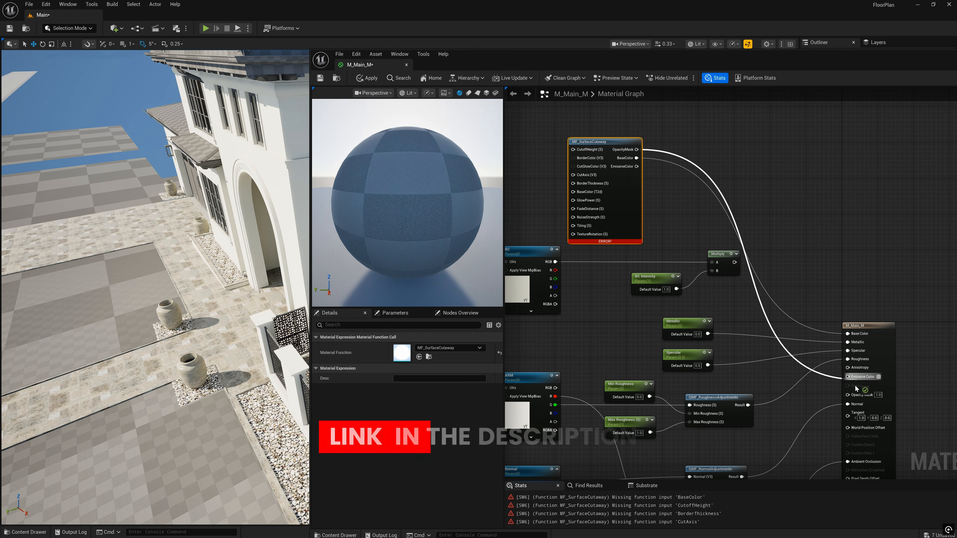
{"action": "left_click_drag", "start_coordinate": [844, 352], "coordinate": [873, 447]}
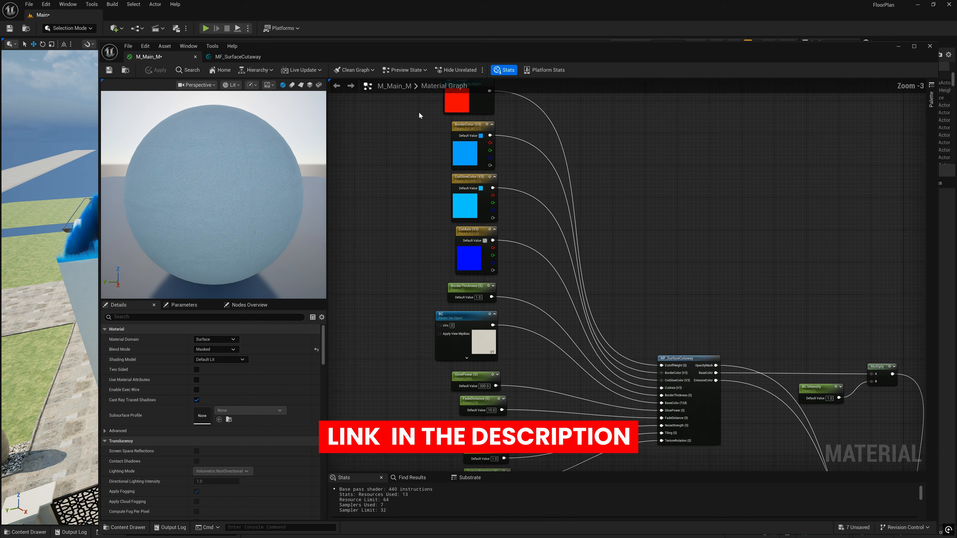
{"action": "right_click_drag", "start_coordinate": [603, 301], "coordinate": [623, 177]}
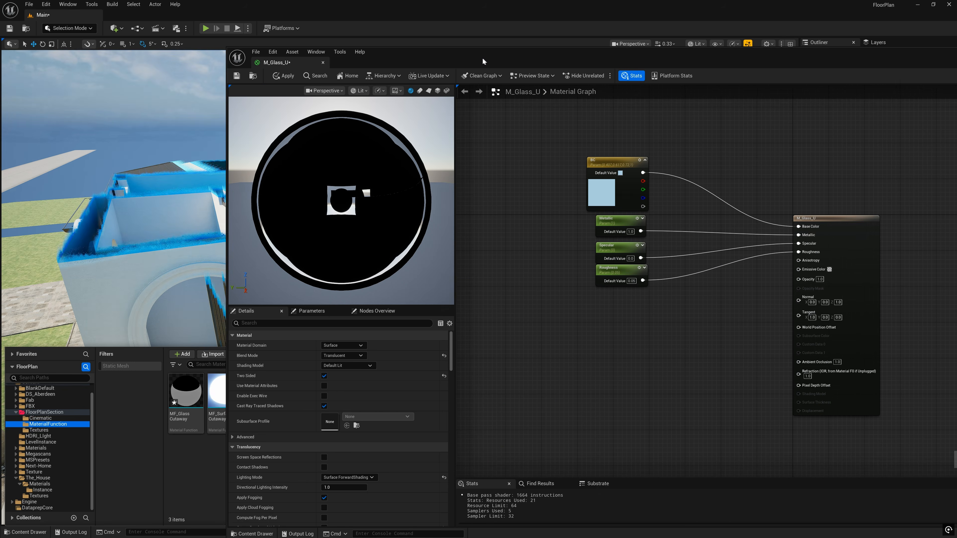
Add the MF_GlassCutaway function to M_Glass_U and connect its outputs to the material's Refraction, Pixel Depth Offset and Opacity
{"action": "left_click_drag", "start_coordinate": [186, 441], "coordinate": [620, 383]}
{"action": "left_click_drag", "start_coordinate": [497, 355], "coordinate": [655, 372]}
{"action": "left_click_drag", "start_coordinate": [498, 365], "coordinate": [656, 378]}
{"action": "left_click_drag", "start_coordinate": [498, 376], "coordinate": [511, 377]}
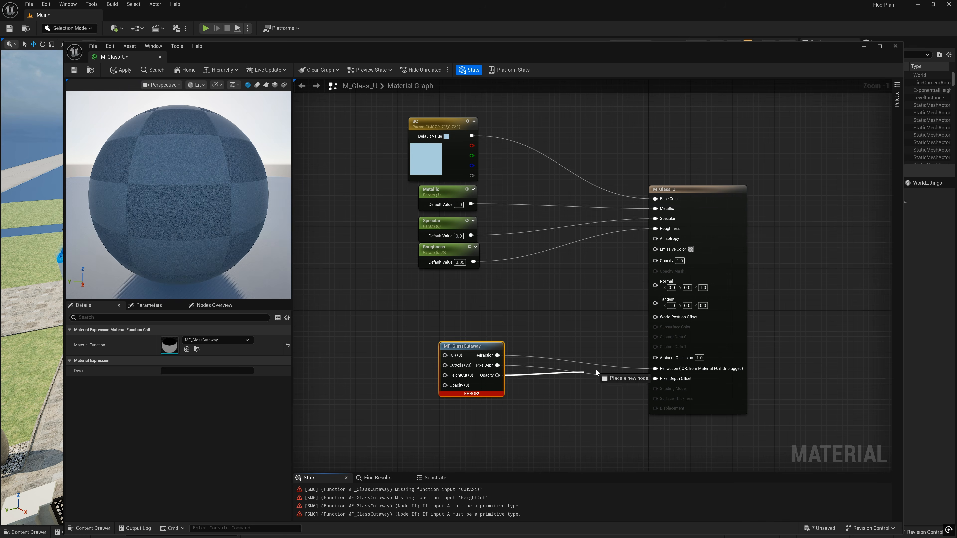
{"action": "left_click_drag", "start_coordinate": [657, 262], "coordinate": [656, 262]}
Promote the glass cutaway function's IOR input to a parameter named IOR with a default value of 1.001
{"action": "left_click_drag", "start_coordinate": [471, 346], "coordinate": [471, 362]}
{"action": "right_click_drag", "start_coordinate": [474, 433], "coordinate": [578, 391]}
{"action": "right_click", "coordinate": [549, 328]}
{"action": "left_click", "coordinate": [558, 332]}
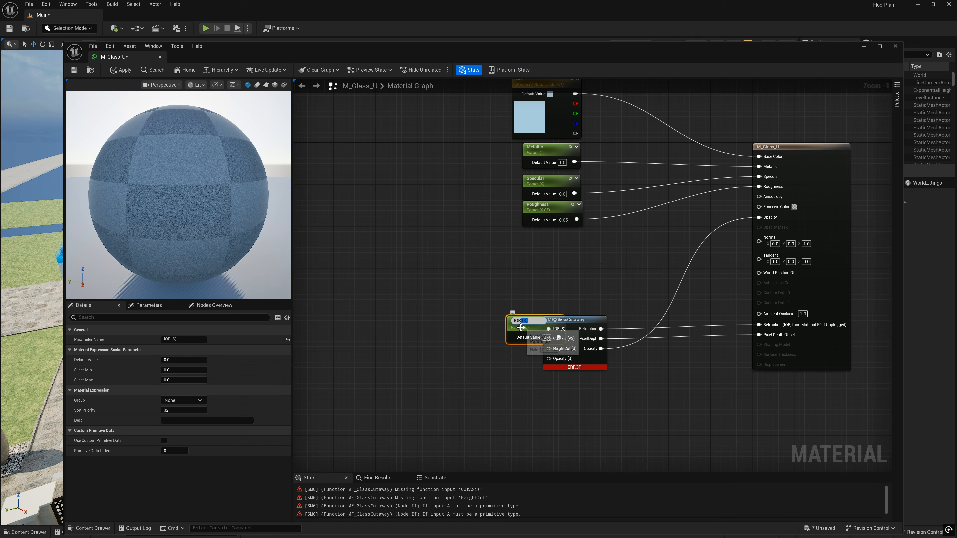
{"action": "type", "text": "IOR"}
{"action": "left_click_drag", "start_coordinate": [518, 322], "coordinate": [451, 289]}
{"action": "type", "text": "1.001"}
Promote the glass cutaway function's CutAxis input to a vector parameter named CutAxis with its blue component set to 1
{"action": "right_click", "coordinate": [549, 338]}
{"action": "left_click", "coordinate": [558, 375]}
{"action": "left_click_drag", "start_coordinate": [527, 335], "coordinate": [393, 335]}
{"action": "left_click", "coordinate": [193, 340]}
{"action": "key", "text": "BackSpace"}
{"action": "key", "text": "BackSpace"}
{"action": "key", "text": "BackSpace"}
{"action": "key", "text": "BackSpace"}
{"action": "key", "text": "BackSpace"}
{"action": "left_click", "coordinate": [173, 392]}
{"action": "type", "text": "1"}
{"action": "key", "text": "Return"}
{"action": "right_click", "coordinate": [549, 349]}
{"action": "left_click", "coordinate": [561, 415]}
{"action": "left_click_drag", "start_coordinate": [526, 328], "coordinate": [453, 380]}
{"action": "key", "text": "Delete"}
Feed the HeightCut input from a new collection parameter node using the MPC_CutHeight collection and its CutHeight parameter
{"action": "type", "text": "coll"}
{"action": "left_click_drag", "start_coordinate": [549, 349], "coordinate": [396, 402]}
{"action": "key", "text": "Return"}
{"action": "left_click", "coordinate": [217, 340]}
{"action": "left_click", "coordinate": [212, 434]}
{"action": "left_click", "coordinate": [184, 361]}
{"action": "left_click", "coordinate": [180, 370]}
{"action": "left_click", "coordinate": [339, 392]}
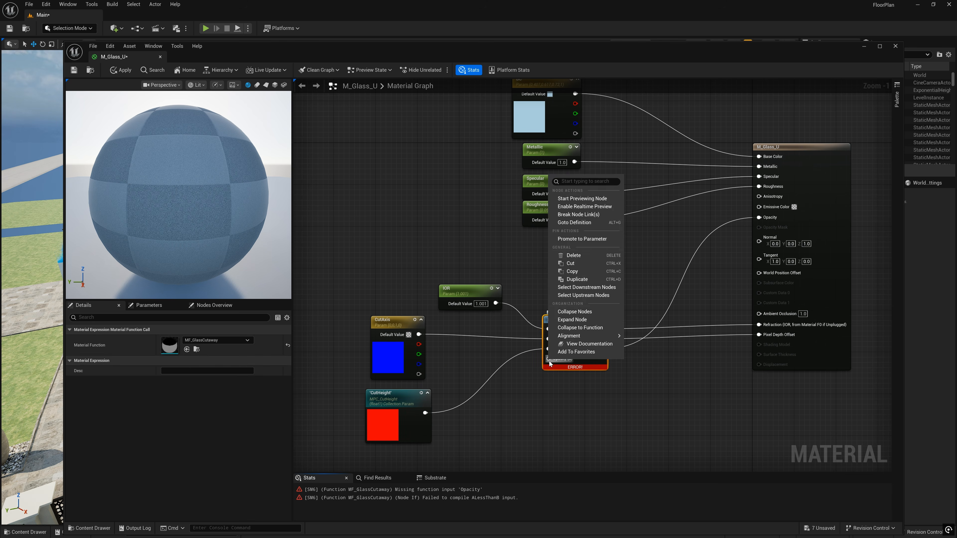
Promote the glass cutaway function's Opacity input to a parameter with default 0.2 and trim the type suffix from its name
{"action": "right_click", "coordinate": [549, 359]}
{"action": "left_click", "coordinate": [563, 208]}
{"action": "left_click_drag", "start_coordinate": [532, 331], "coordinate": [485, 425]}
{"action": "left_click", "coordinate": [500, 430]}
{"action": "type", "text": "0.2"}
{"action": "key", "text": "Return"}
{"action": "left_click_drag", "start_coordinate": [177, 339], "coordinate": [205, 340]}
{"action": "key", "text": "BackSpace"}
{"action": "key", "text": "Return"}
{"action": "scroll", "coordinate": [589, 409], "scroll_direction": "down", "scroll_amount": 1}
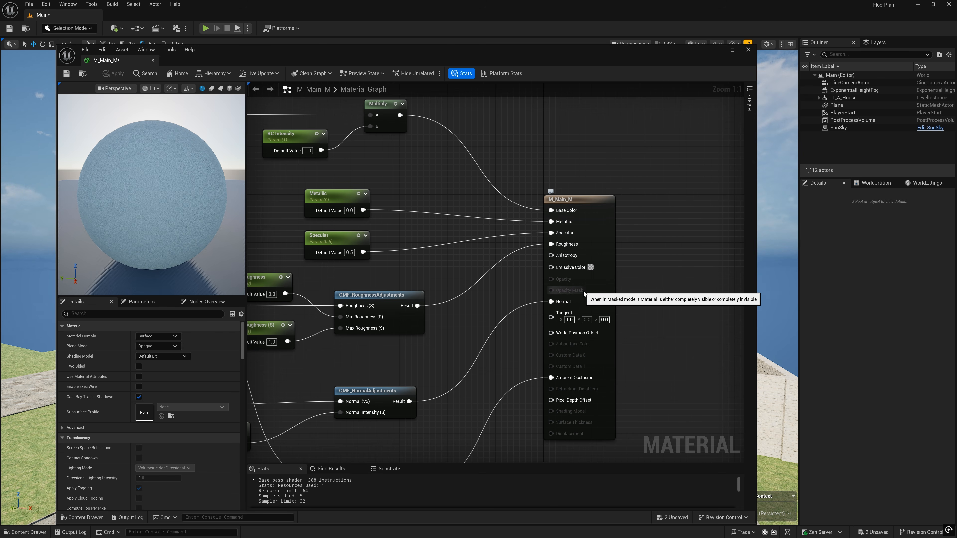
Set the M_Main_M material's blend mode to Masked
{"action": "left_click", "coordinate": [565, 199]}
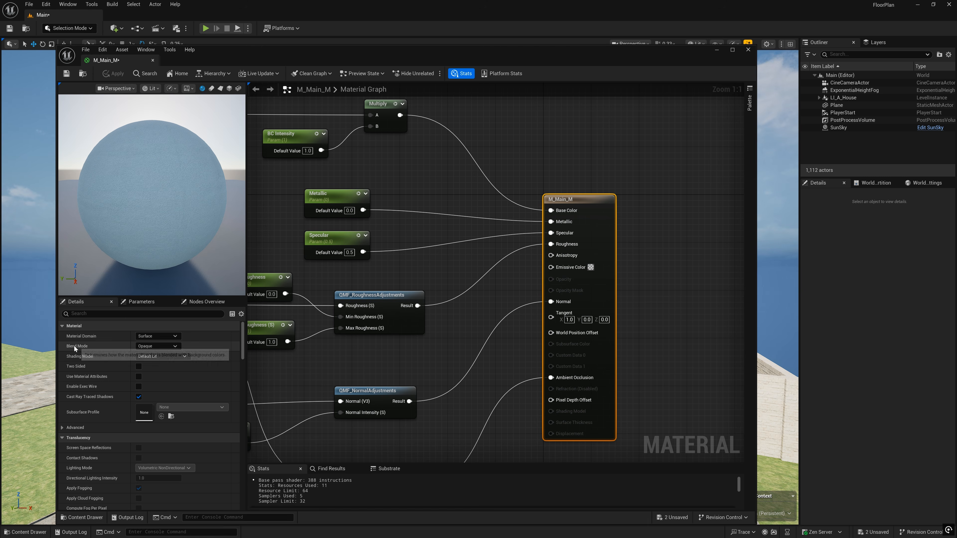
{"action": "left_click", "coordinate": [163, 346]}
{"action": "left_click", "coordinate": [152, 363]}
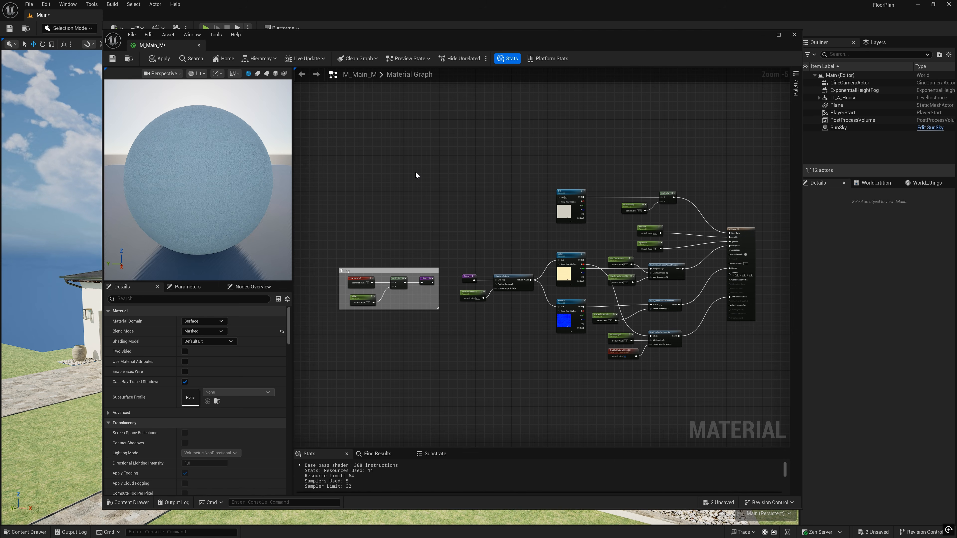
Add an Absolute World Position node and connect its XYZ output to input A of a new Dot node
{"action": "right_click", "coordinate": [408, 161]}
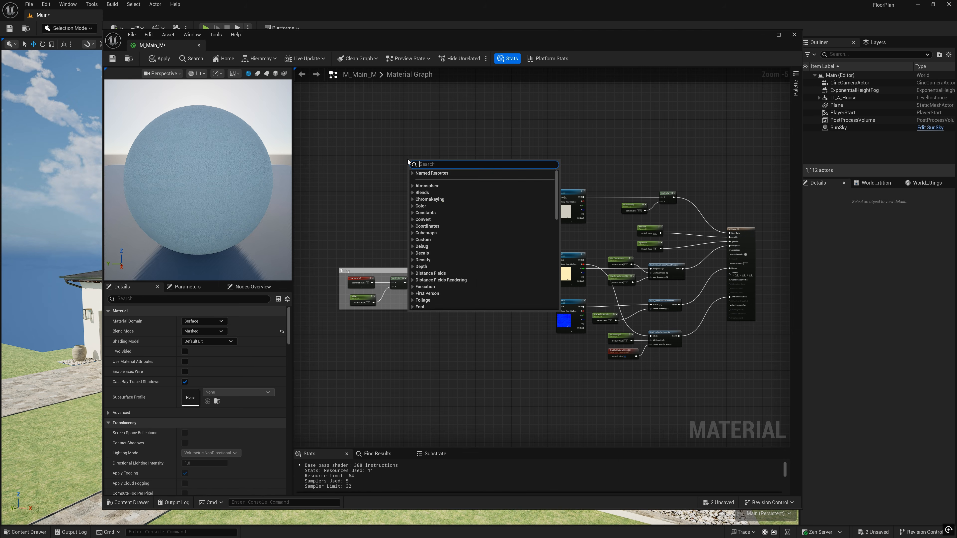
{"action": "type", "text": "world"}
{"action": "left_click", "coordinate": [434, 180]}
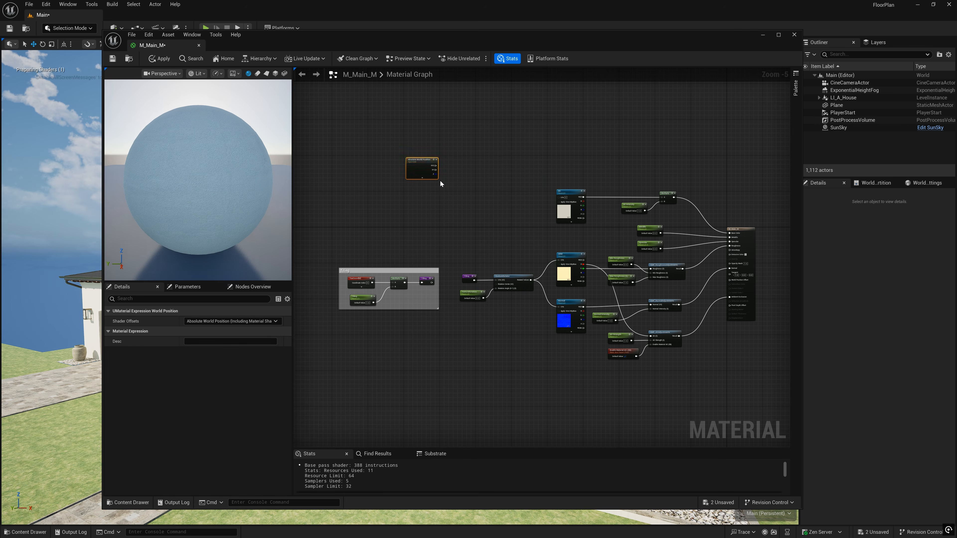
{"action": "scroll", "coordinate": [431, 166], "scroll_direction": "up", "scroll_amount": 4}
{"action": "left_click_drag", "start_coordinate": [497, 165], "coordinate": [432, 208]}
{"action": "type", "text": "dot"}
{"action": "left_click", "coordinate": [488, 168]}
Connect a new vector parameter named CutAxis to the Dot node's B input and place it below the world position node
{"action": "type", "text": "vector par"}
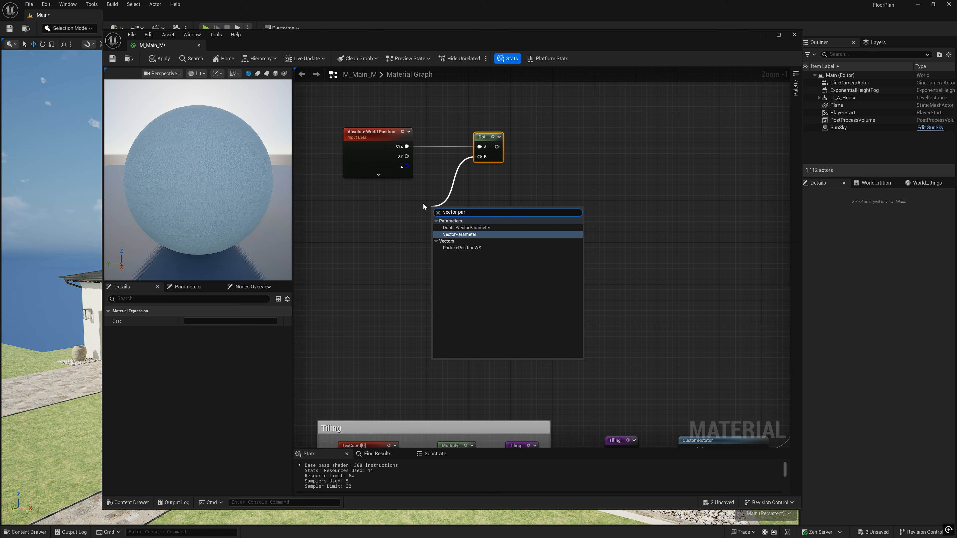
{"action": "left_click", "coordinate": [469, 235]}
{"action": "type", "text": "CutAxi"}
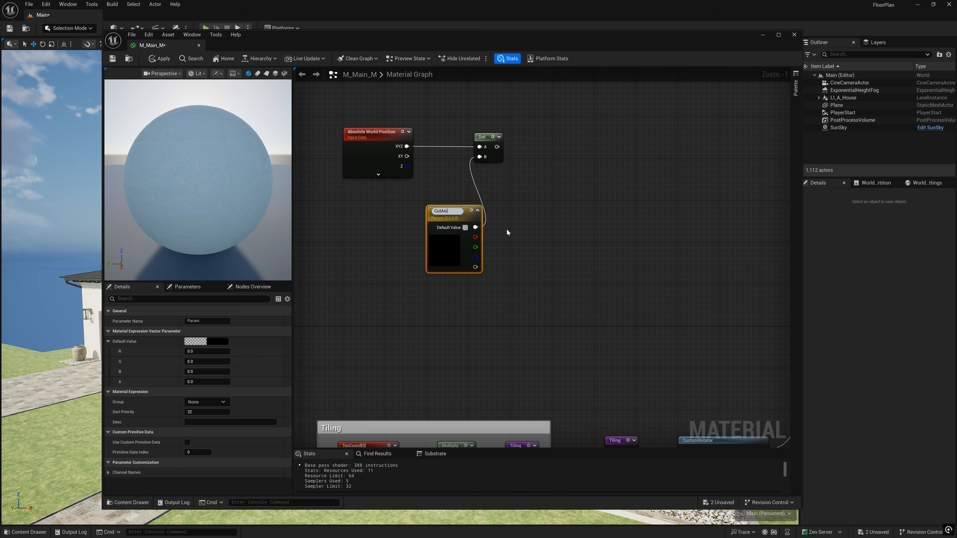
{"action": "type", "text": "s"}
{"action": "key", "text": "Return"}
{"action": "left_click_drag", "start_coordinate": [459, 217], "coordinate": [395, 212]}
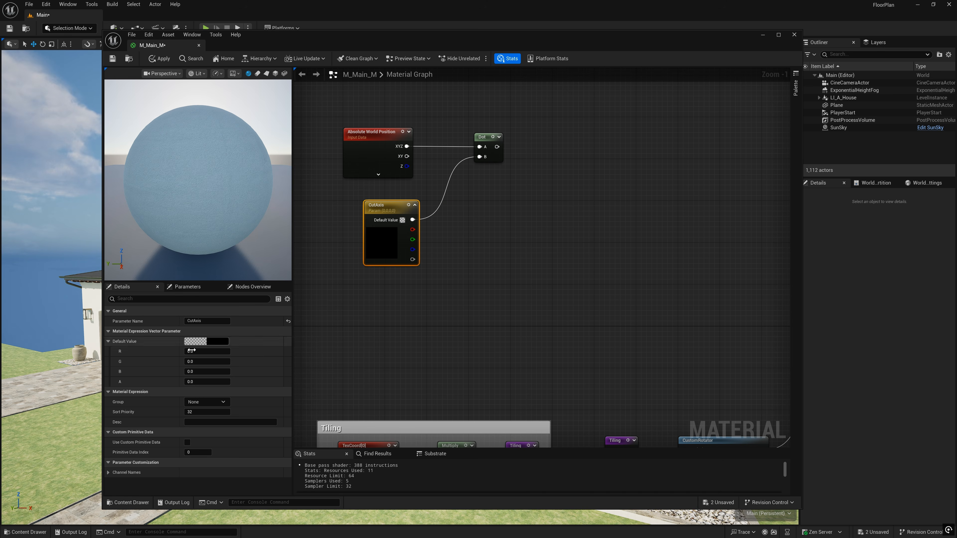
Set the CutAxis parameter's default blue component to 1
{"action": "left_click", "coordinate": [208, 352]}
{"action": "left_click", "coordinate": [208, 372]}
{"action": "type", "text": "1"}
{"action": "key", "text": "Return"}
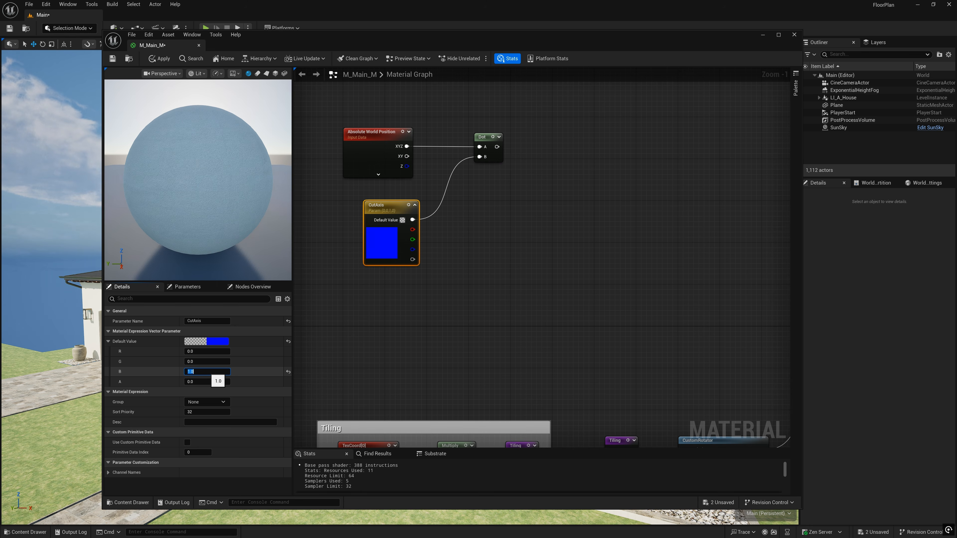
{"action": "left_click", "coordinate": [358, 361]}
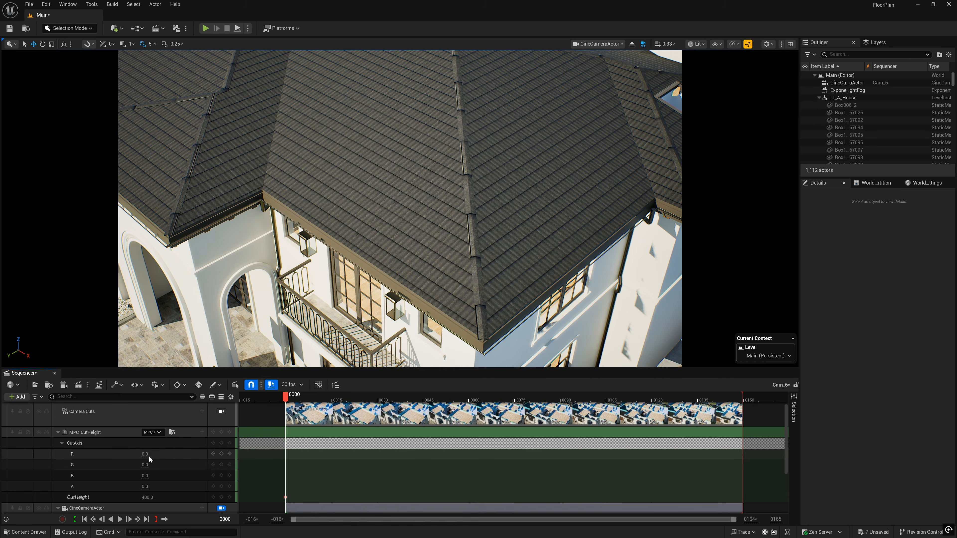
In the Sequencer's MPC_CutHeight track, lower the CutHeight value and set CutAxis R to 0 and G to 1
{"action": "left_click_drag", "start_coordinate": [147, 498], "coordinate": [124, 498]}
{"action": "left_click", "coordinate": [147, 454]}
{"action": "type", "text": "0"}
{"action": "key", "text": "Return"}
{"action": "left_click", "coordinate": [147, 465]}
{"action": "type", "text": "1"}
{"action": "key", "text": "Return"}
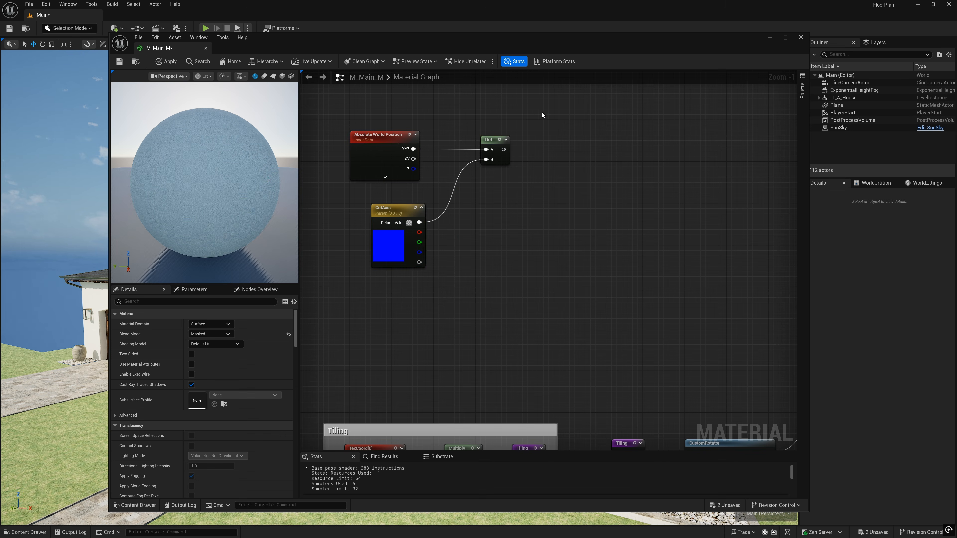
Route the Dot node's output into a named reroute declaration called Coordinate and straighten the node connections
{"action": "left_click_drag", "start_coordinate": [542, 112], "coordinate": [319, 337]}
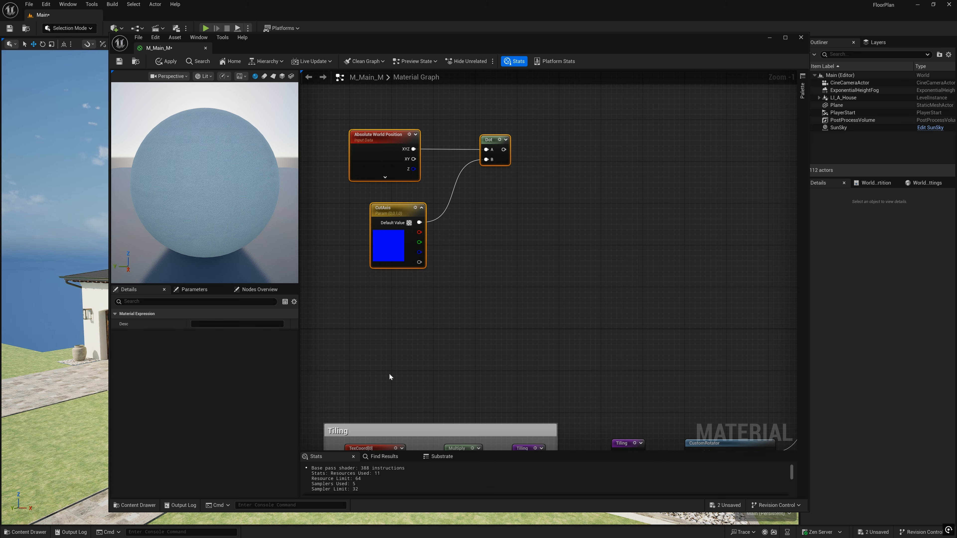
{"action": "left_click", "coordinate": [390, 376]}
{"action": "left_click_drag", "start_coordinate": [504, 150], "coordinate": [569, 150]}
{"action": "type", "text": "rero"}
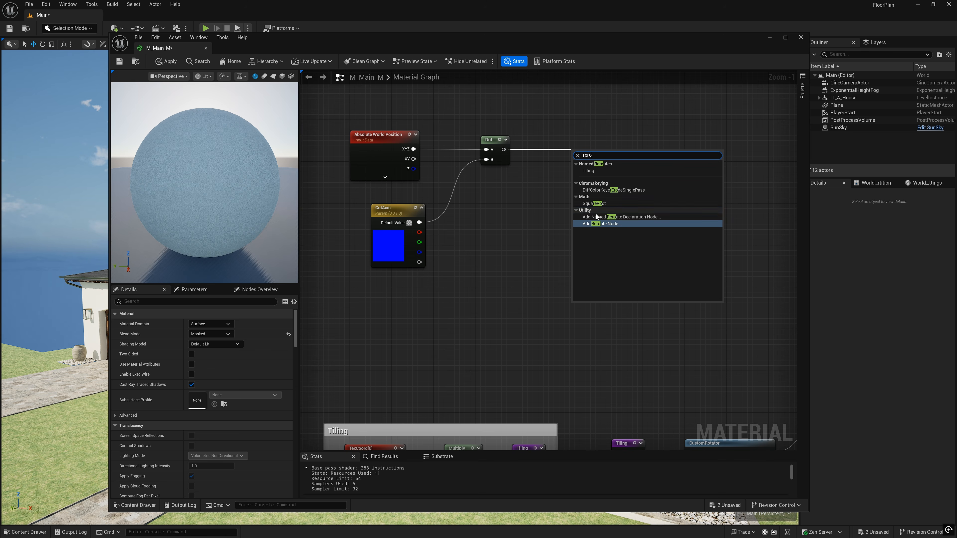
{"action": "left_click", "coordinate": [627, 217]}
{"action": "type", "text": "Coordinate"}
{"action": "left_click", "coordinate": [619, 208]}
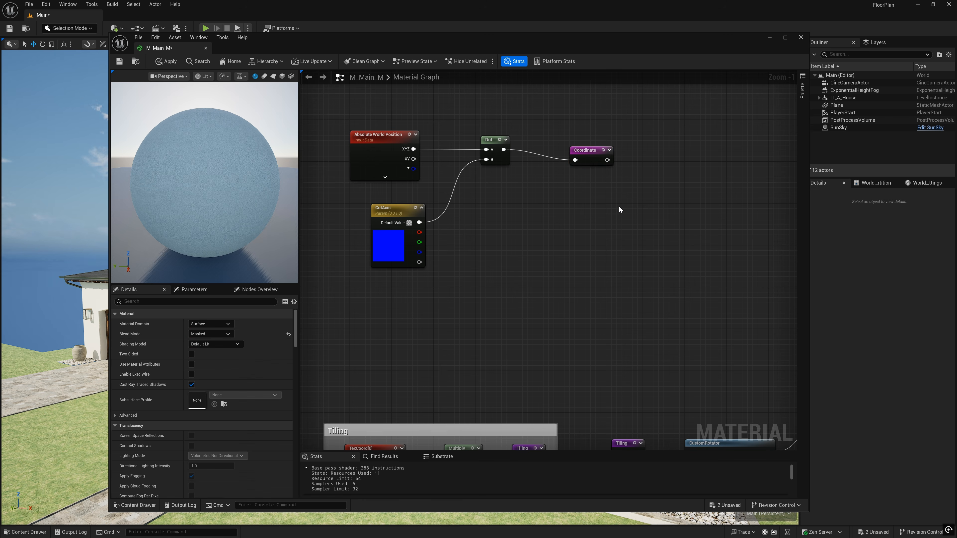
{"action": "left_click_drag", "start_coordinate": [634, 138], "coordinate": [337, 168]}
{"action": "key", "text": "q"}
Wrap the world position, CutAxis, Dot and Coordinate nodes in a comment titled "X,Y,Z Section"
{"action": "left_click_drag", "start_coordinate": [641, 94], "coordinate": [326, 289]}
{"action": "key", "text": "c"}
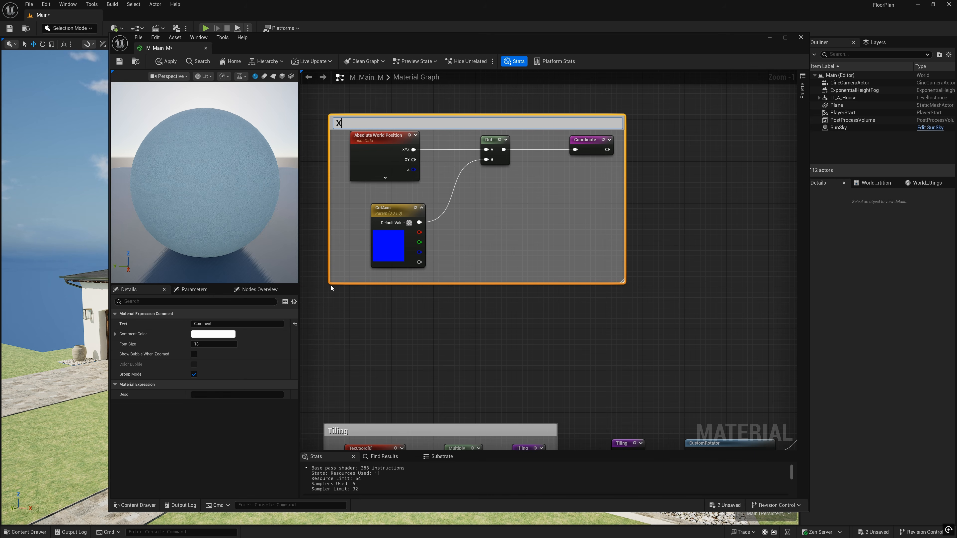
{"action": "type", "text": "X,Y,Z"}
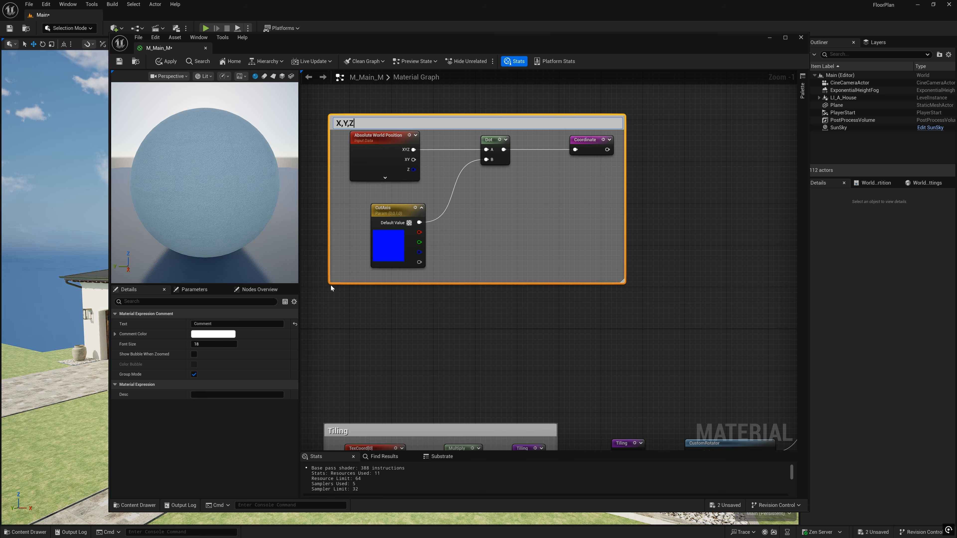
{"action": "type", "text": " Section"}
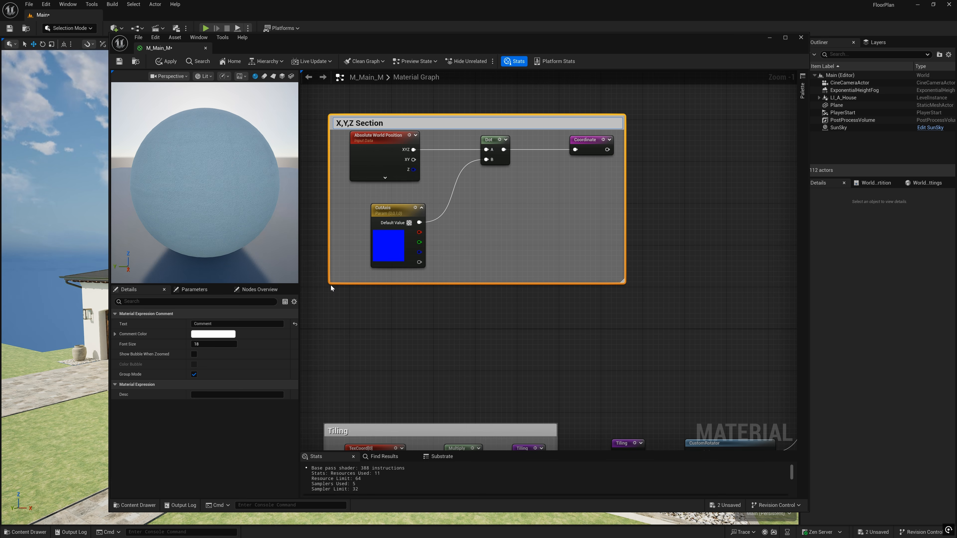
{"action": "left_click", "coordinate": [435, 305]}
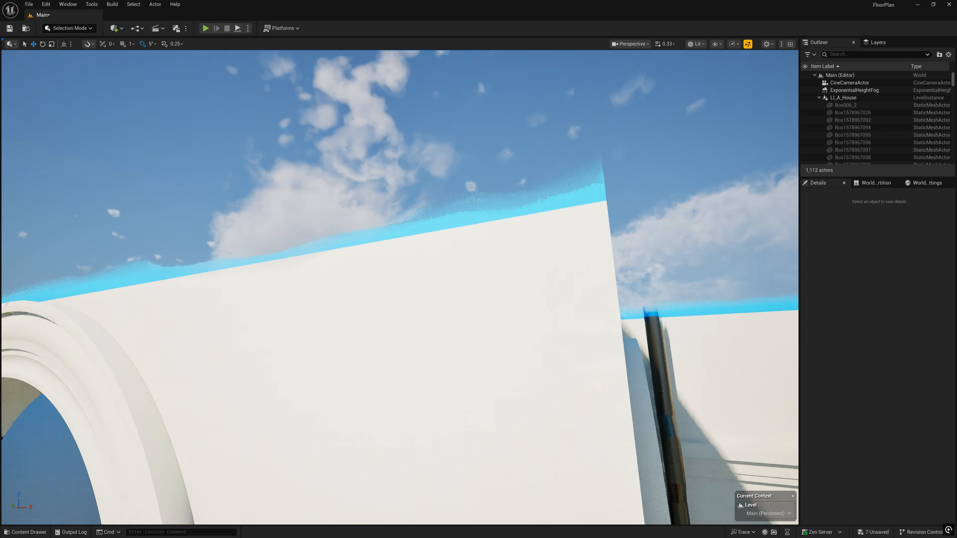
{"action": "right_click_drag", "start_coordinate": [532, 128], "coordinate": [478, 149]}
{"action": "right_click_drag", "start_coordinate": [437, 208], "coordinate": [437, 208]}
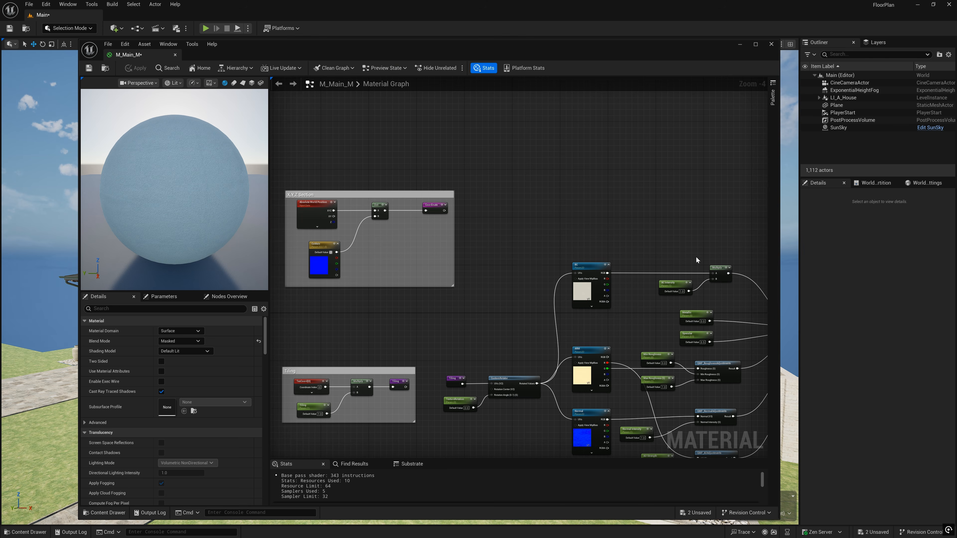
Add a scalar parameter named BorderThickness with a default value of 1 in the free area above the BC texture node
{"action": "right_click_drag", "start_coordinate": [696, 258], "coordinate": [434, 179]}
{"action": "scroll", "coordinate": [525, 228], "scroll_direction": "up", "scroll_amount": 2}
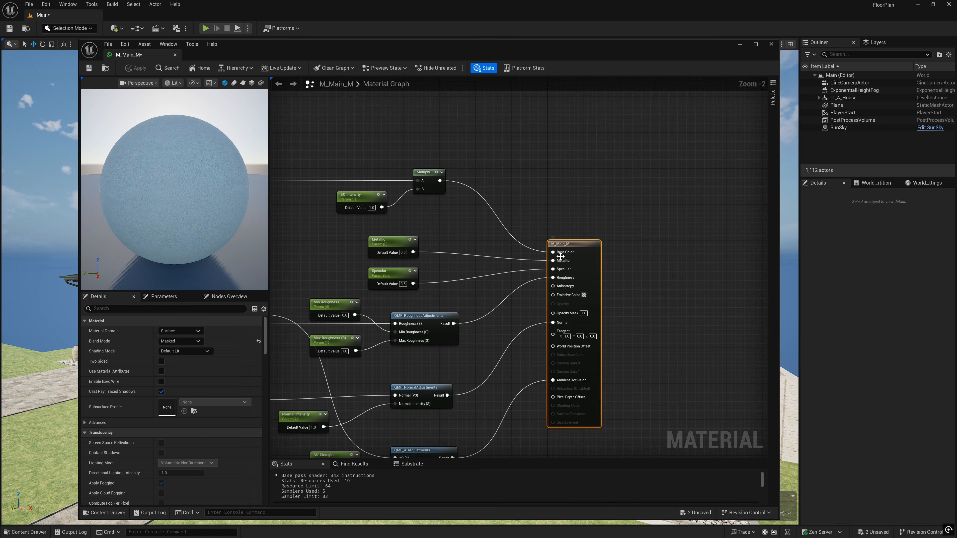
{"action": "right_click_drag", "start_coordinate": [367, 179], "coordinate": [667, 273]}
{"action": "scroll", "coordinate": [555, 227], "scroll_direction": "down", "scroll_amount": 2}
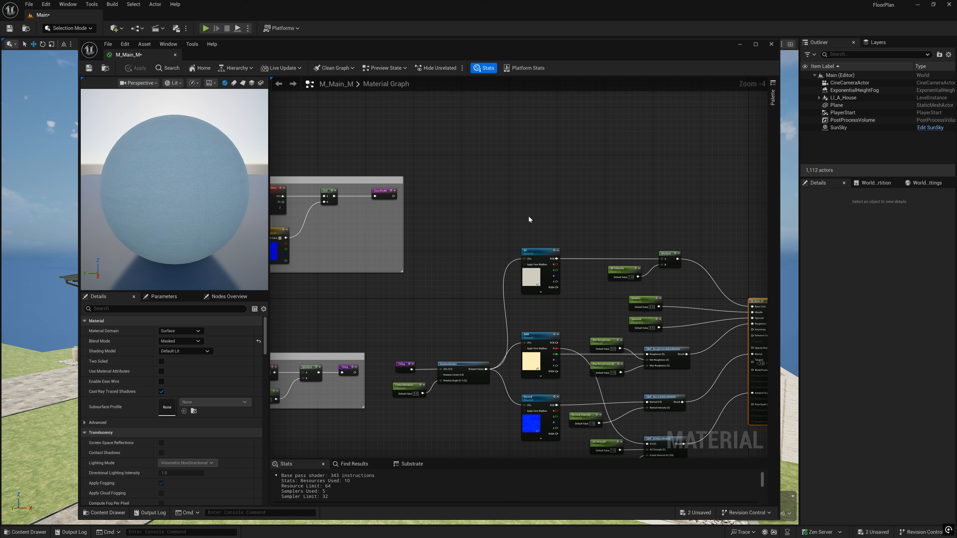
{"action": "right_click", "coordinate": [469, 190]}
{"action": "type", "text": "scal"}
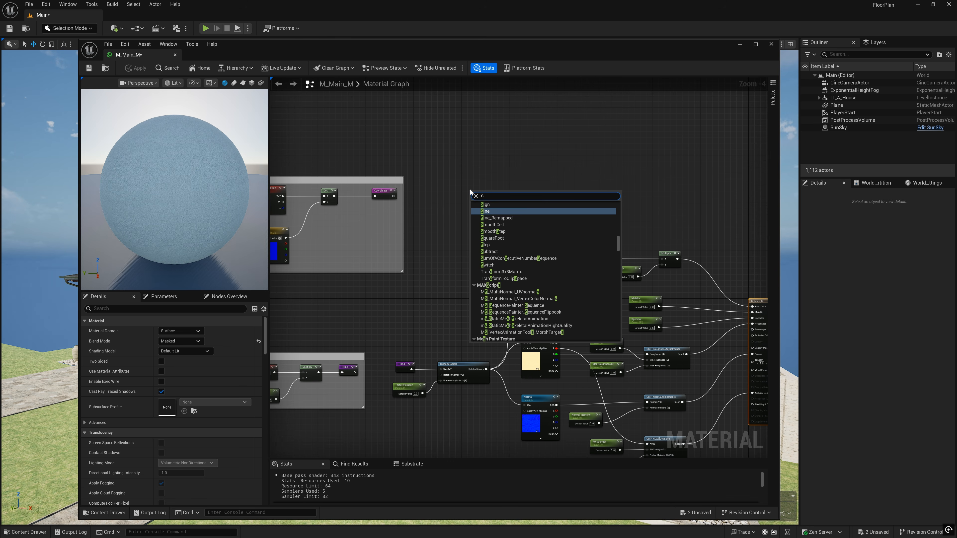
{"action": "left_click", "coordinate": [498, 277]}
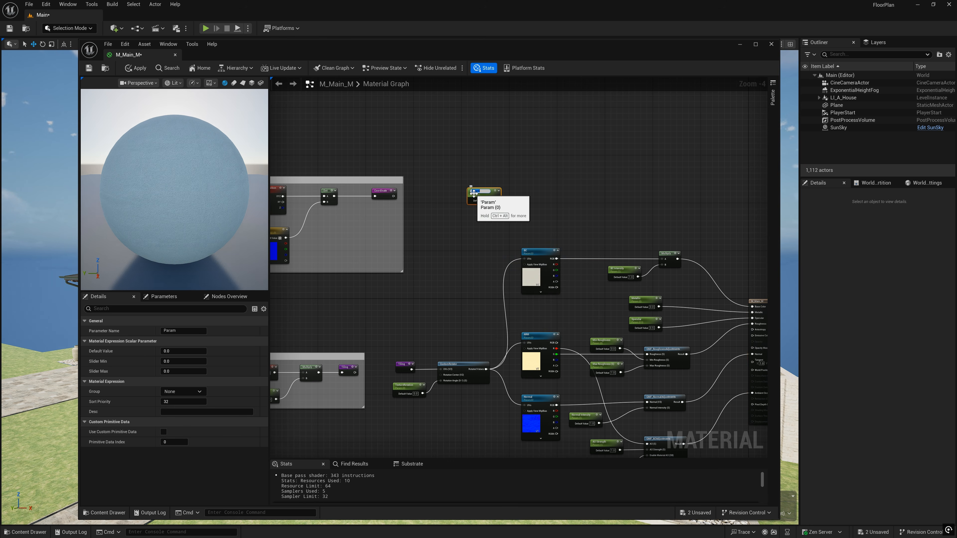
{"action": "scroll", "coordinate": [482, 195], "scroll_direction": "up", "scroll_amount": 5}
{"action": "type", "text": "BorderThickness"}
{"action": "key", "text": "Return"}
{"action": "left_click", "coordinate": [485, 252]}
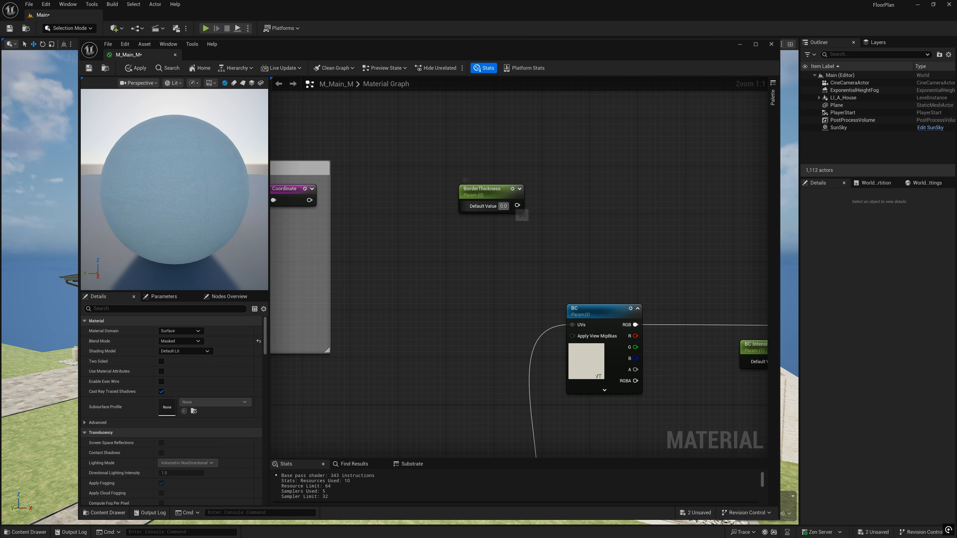
Add a scalar parameter named CutoffHeight with a default value of 200 below the BorderThickness parameter
{"action": "right_click", "coordinate": [470, 241]}
{"action": "type", "text": "cal"}
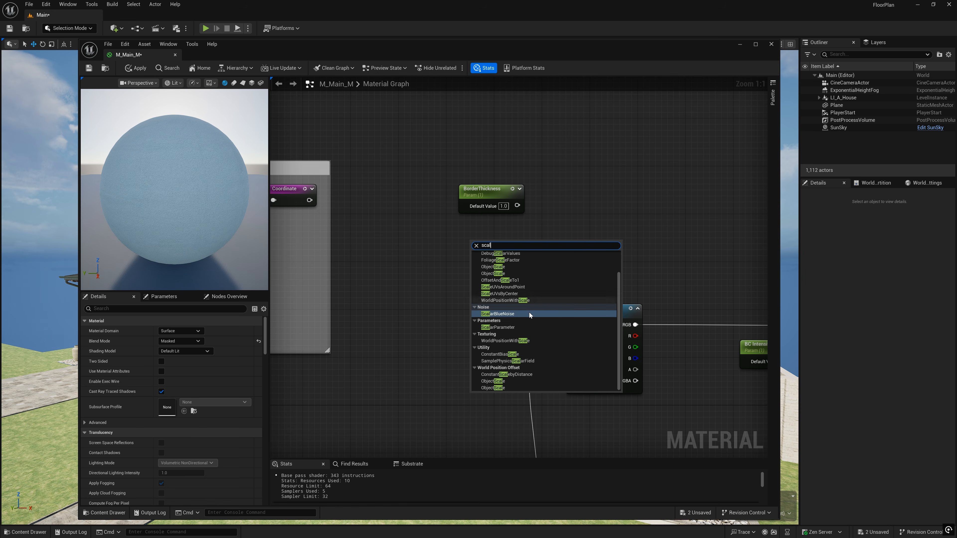
{"action": "left_click", "coordinate": [521, 317]}
{"action": "type", "text": "Cut"}
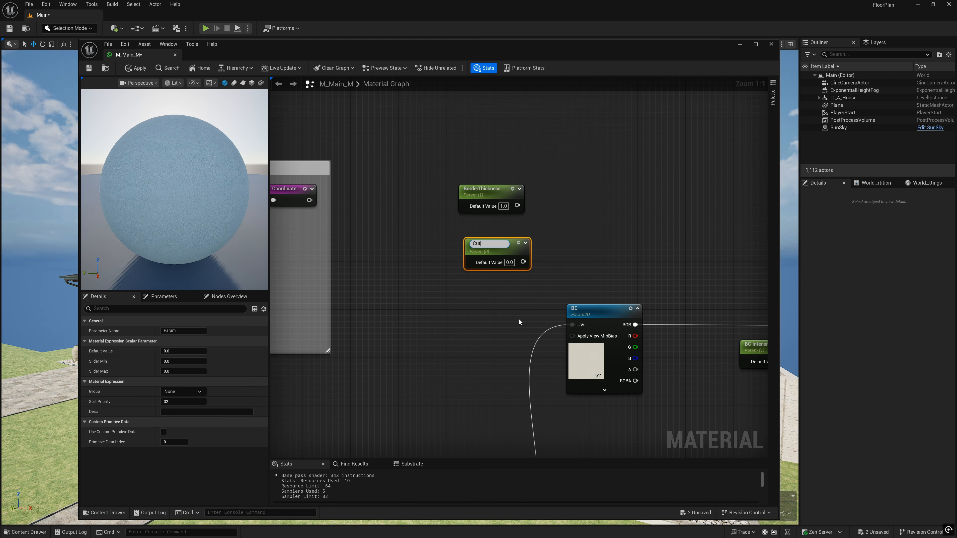
{"action": "type", "text": "OffHeight"}
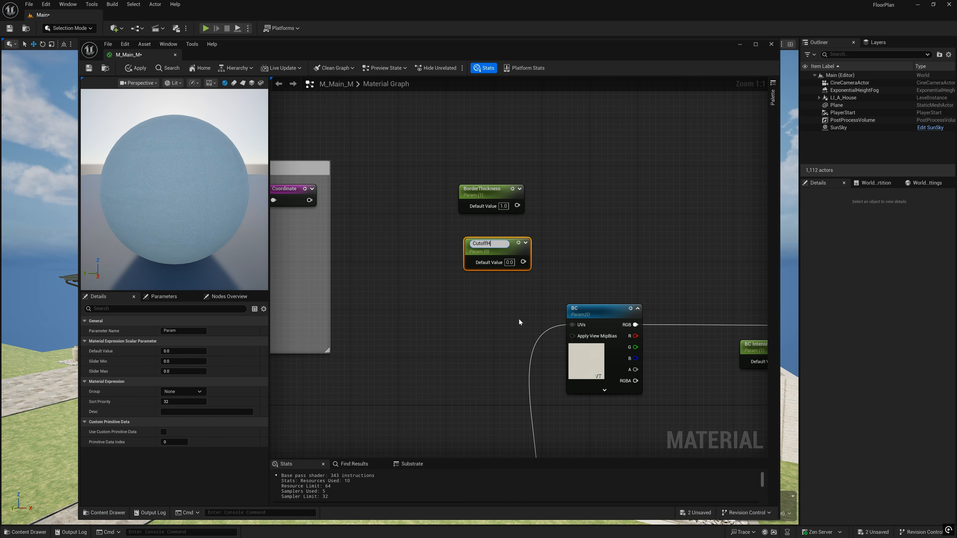
{"action": "left_click", "coordinate": [509, 262]}
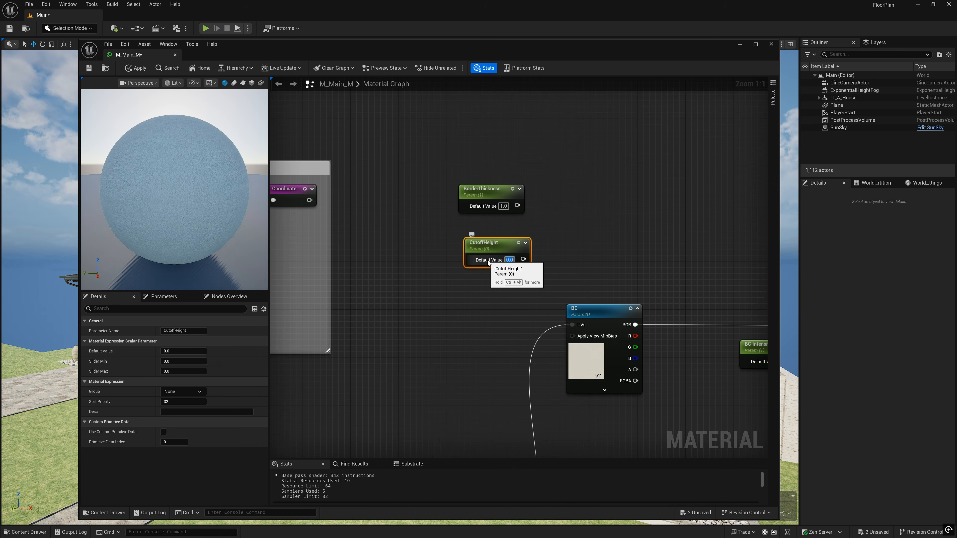
{"action": "type", "text": "200"}
{"action": "key", "text": "Return"}
{"action": "left_click_drag", "start_coordinate": [512, 246], "coordinate": [505, 240]}
Place an Add node and feed CutoffHeight into A and BorderThickness into B, with the CutoffHeight parameter arranged above BorderThickness
{"action": "left_click_drag", "start_coordinate": [570, 171], "coordinate": [471, 259]}
{"action": "scroll", "coordinate": [479, 258], "scroll_direction": "down", "scroll_amount": 2}
{"action": "scroll", "coordinate": [492, 226], "scroll_direction": "up", "scroll_amount": 1}
{"action": "right_click", "coordinate": [492, 226]}
{"action": "type", "text": "add"}
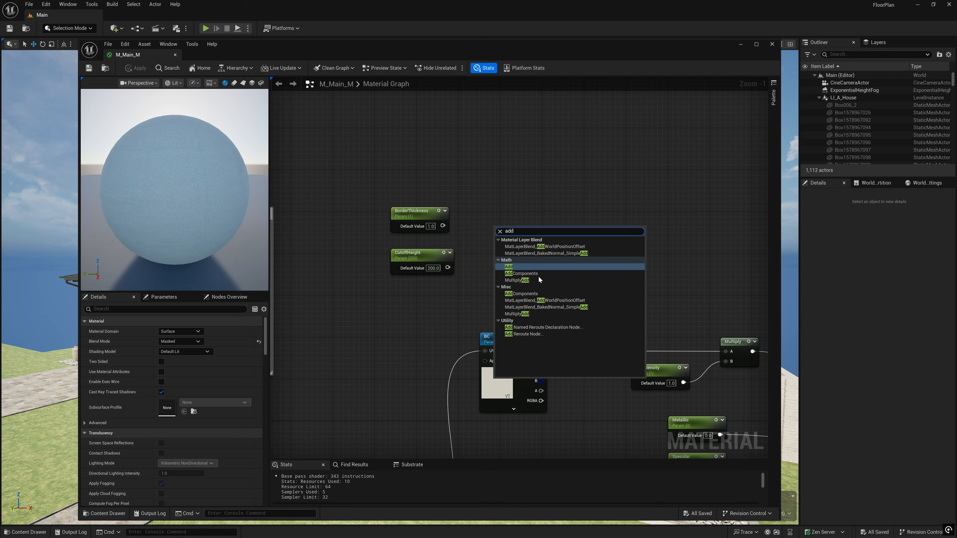
{"action": "left_click", "coordinate": [539, 276]}
{"action": "left_click_drag", "start_coordinate": [516, 243], "coordinate": [533, 243]}
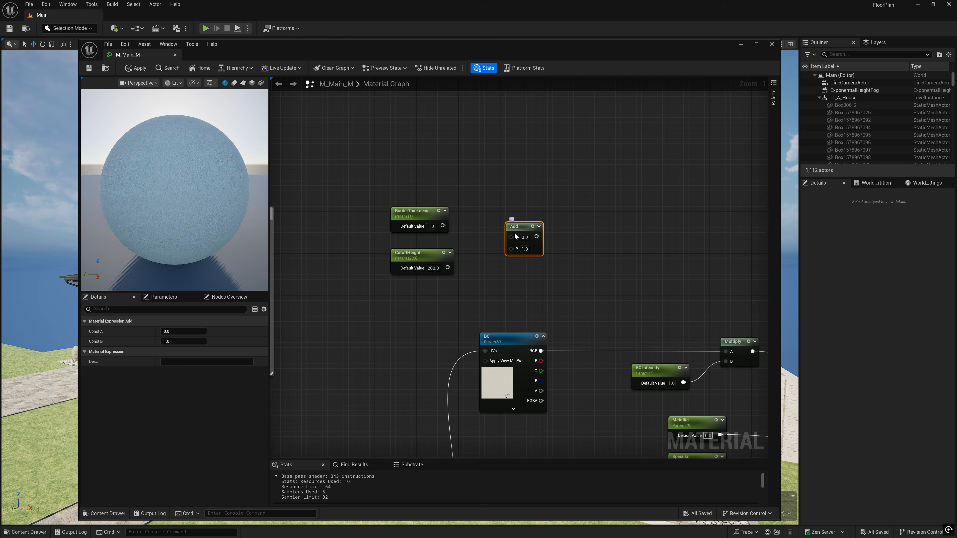
{"action": "left_click_drag", "start_coordinate": [448, 267], "coordinate": [511, 237]}
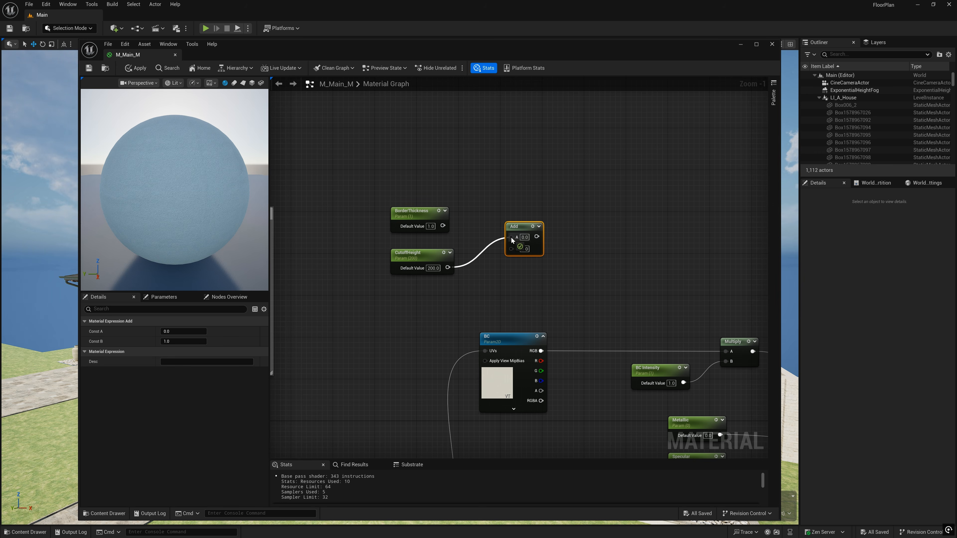
{"action": "left_click_drag", "start_coordinate": [412, 257], "coordinate": [450, 173]}
{"action": "left_click_drag", "start_coordinate": [424, 217], "coordinate": [513, 193]}
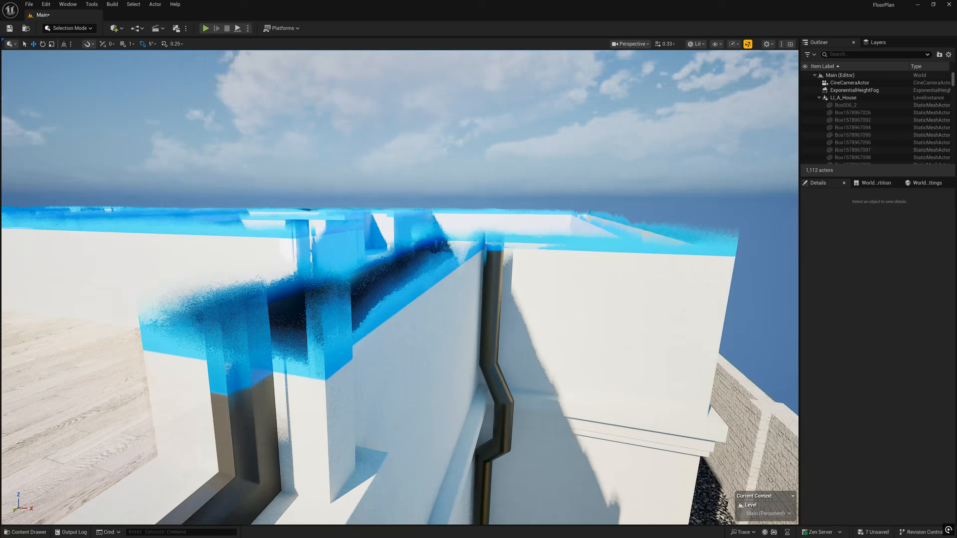
{"action": "right_click_drag", "start_coordinate": [399, 287], "coordinate": [232, 272]}
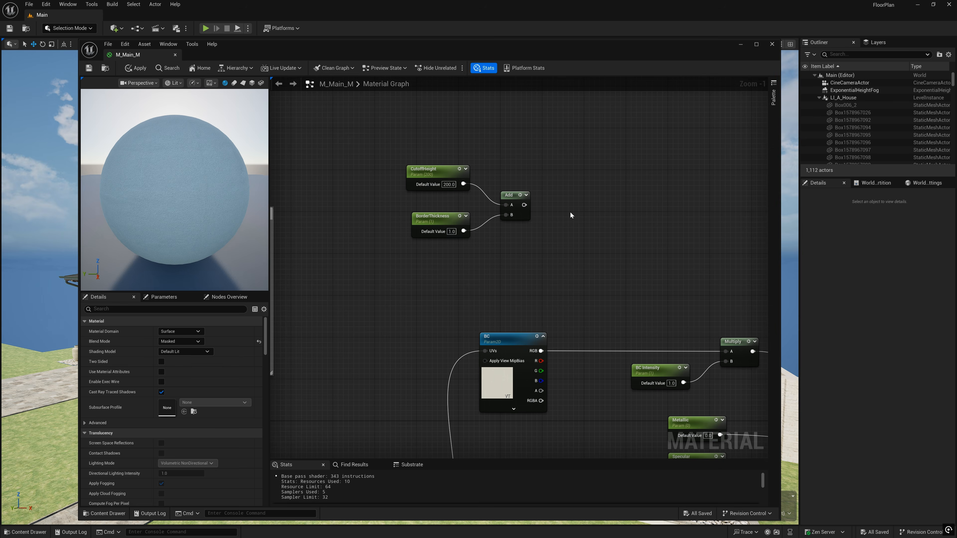
Add a SmoothStep node, connecting a duplicate of CutoffHeight to Min and the Add output to Max
{"action": "right_click", "coordinate": [570, 214]}
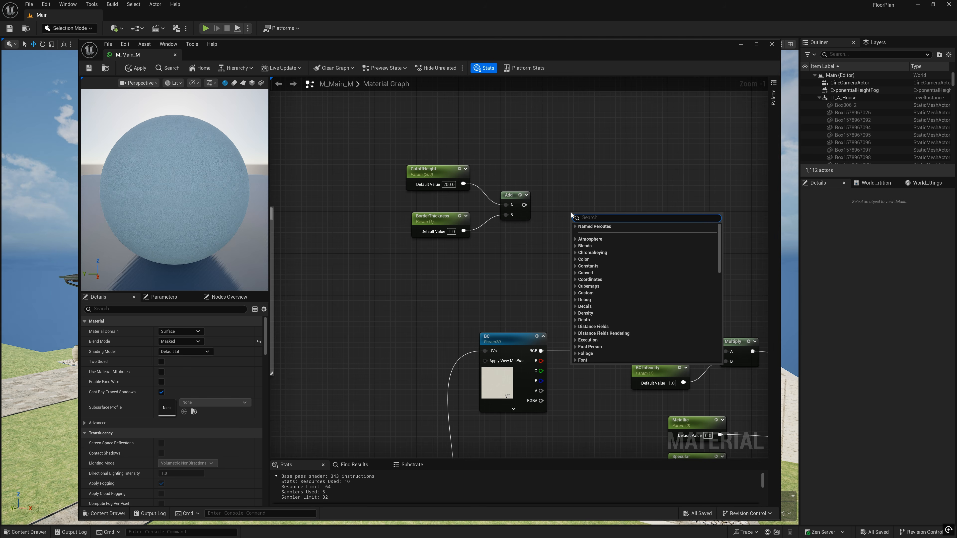
{"action": "type", "text": "smooth"}
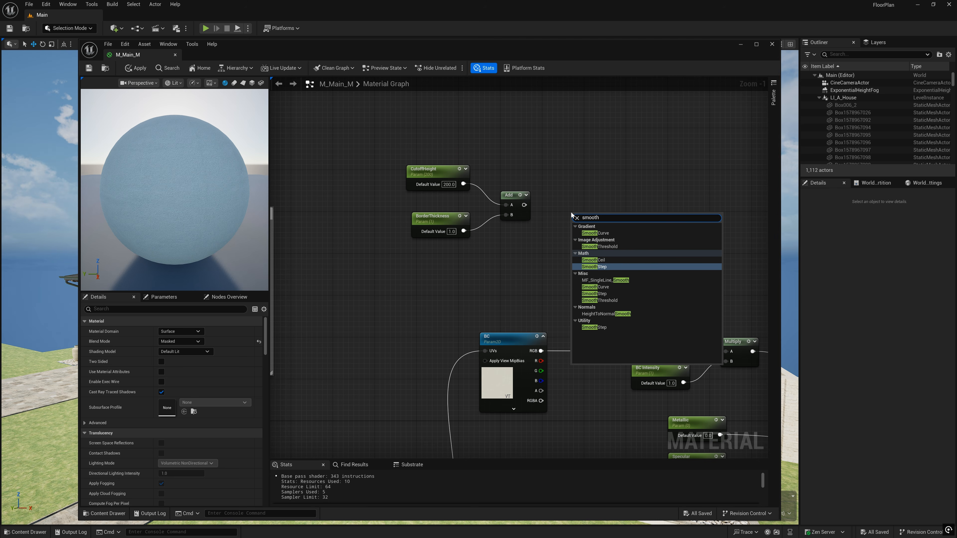
{"action": "left_click", "coordinate": [602, 268]}
{"action": "left_click_drag", "start_coordinate": [579, 218], "coordinate": [610, 181]}
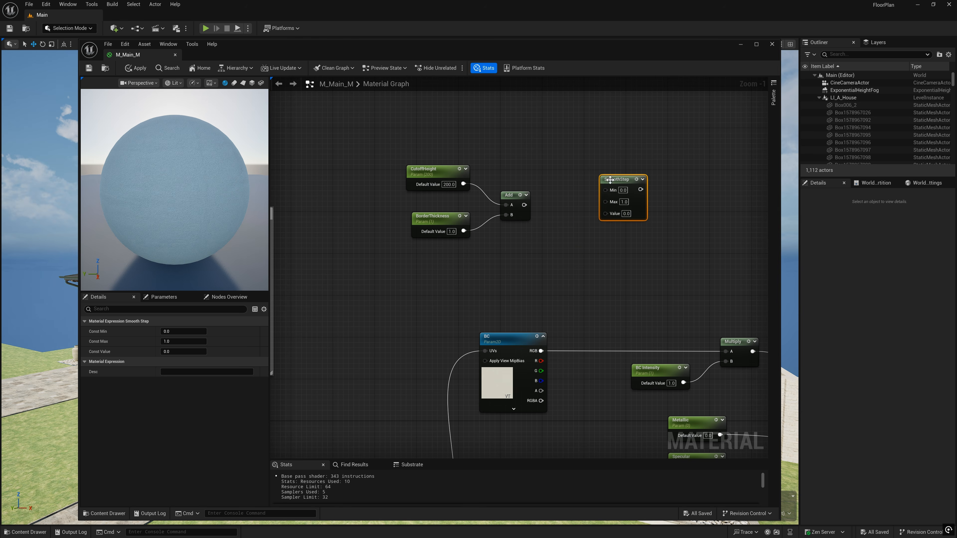
{"action": "left_click", "coordinate": [439, 176]}
{"action": "key", "text": "ctrl+w"}
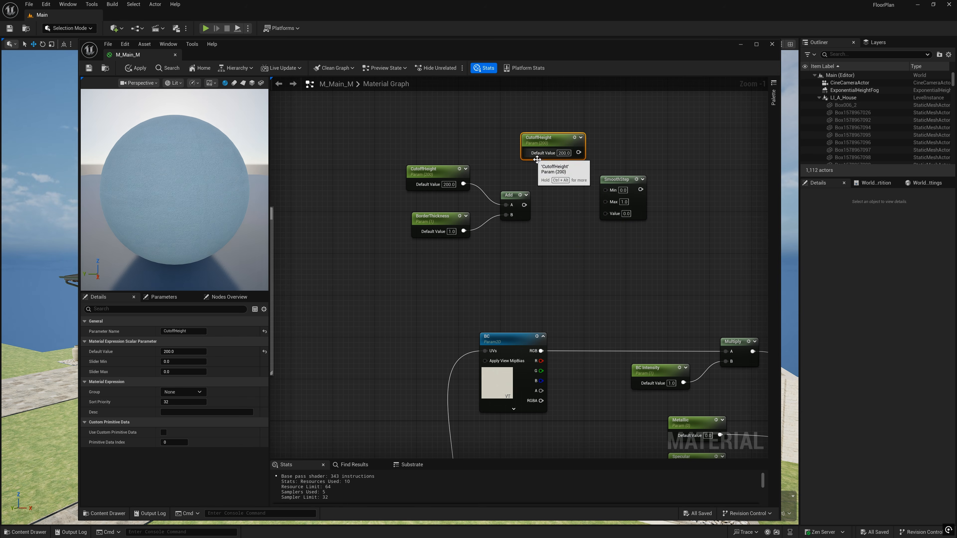
{"action": "left_click_drag", "start_coordinate": [579, 162], "coordinate": [606, 190]}
{"action": "left_click_drag", "start_coordinate": [524, 205], "coordinate": [607, 201]}
{"action": "left_click_drag", "start_coordinate": [635, 150], "coordinate": [577, 180]}
Feed the SmoothStep's Value input from the Coordinate named reroute and place that reroute below the second CutoffHeight
{"action": "left_click_drag", "start_coordinate": [618, 182], "coordinate": [577, 251]}
{"action": "left_click", "coordinate": [611, 215]}
{"action": "type", "text": "coor"}
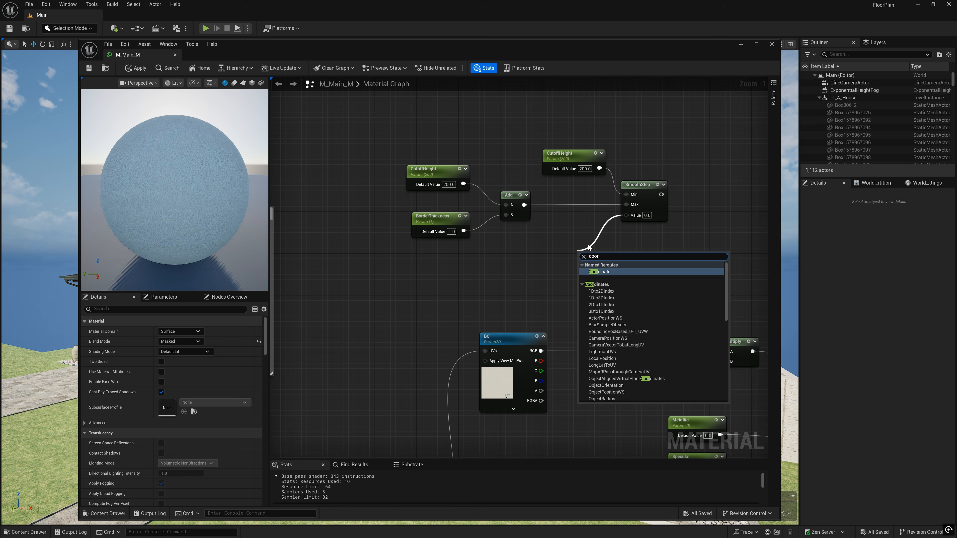
{"action": "left_click", "coordinate": [604, 271]}
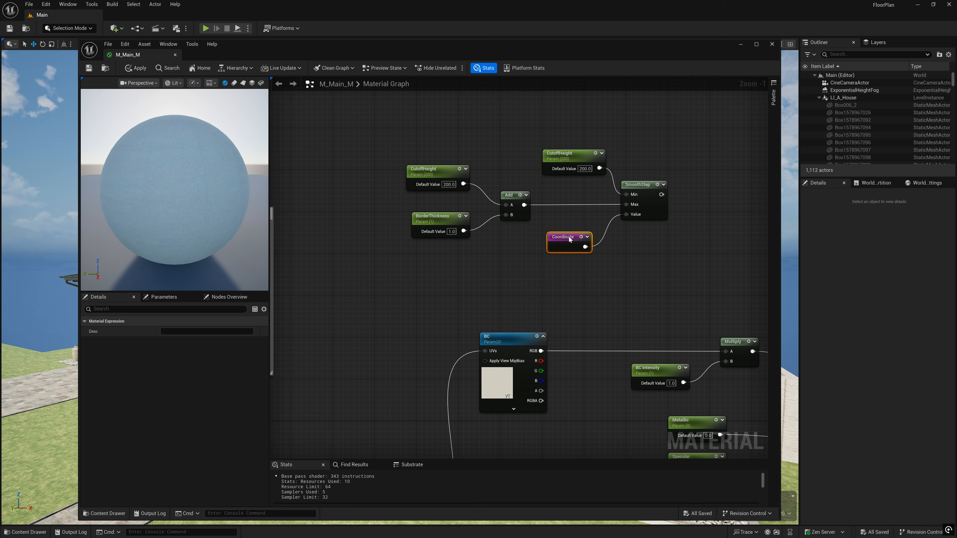
{"action": "left_click", "coordinate": [632, 273]}
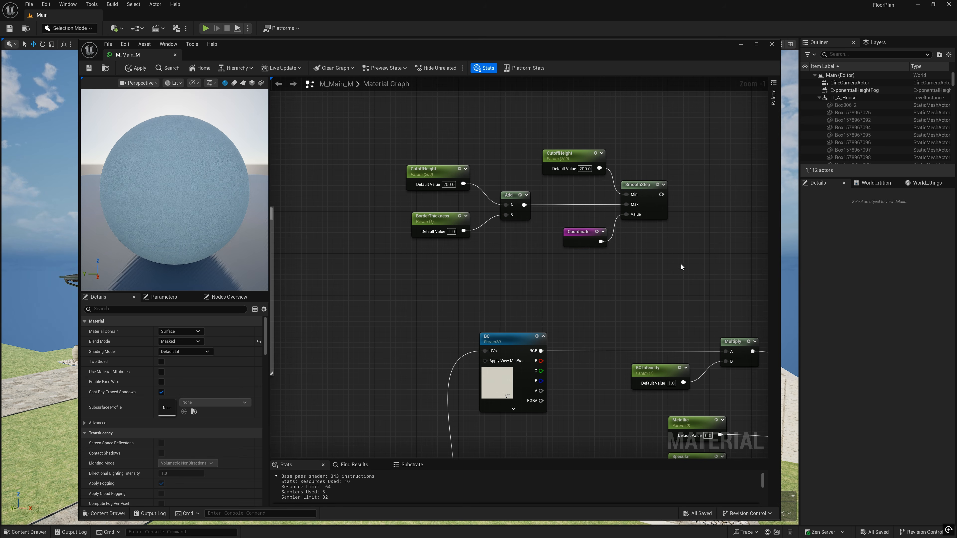
{"action": "right_click_drag", "start_coordinate": [681, 263], "coordinate": [630, 293]}
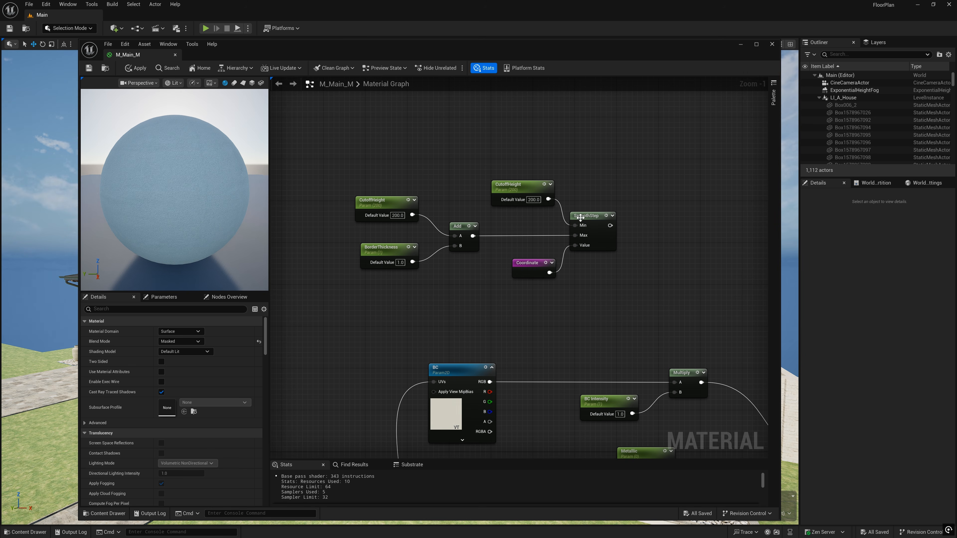
Route the SmoothStep output into the Base of a new Power node and set its exponent to 10
{"action": "left_click", "coordinate": [586, 226]}
{"action": "right_click_drag", "start_coordinate": [653, 300], "coordinate": [592, 326]}
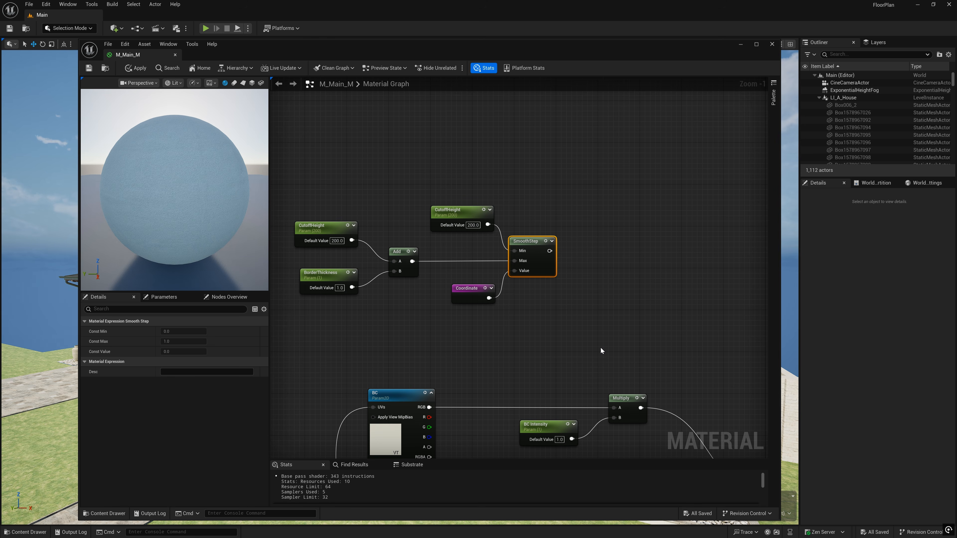
{"action": "left_click_drag", "start_coordinate": [549, 251], "coordinate": [619, 243]}
{"action": "type", "text": "powe"}
{"action": "left_click", "coordinate": [622, 278]}
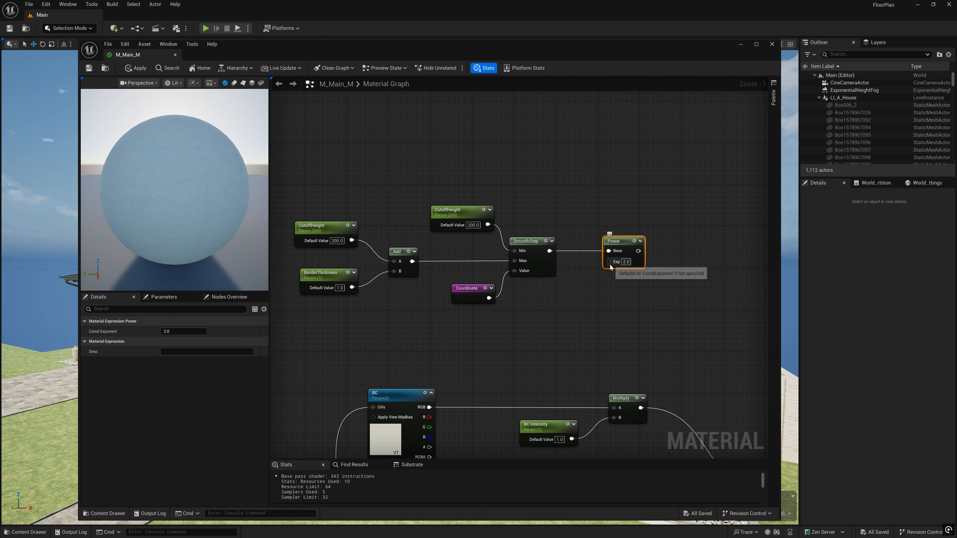
{"action": "double_click", "coordinate": [629, 262]}
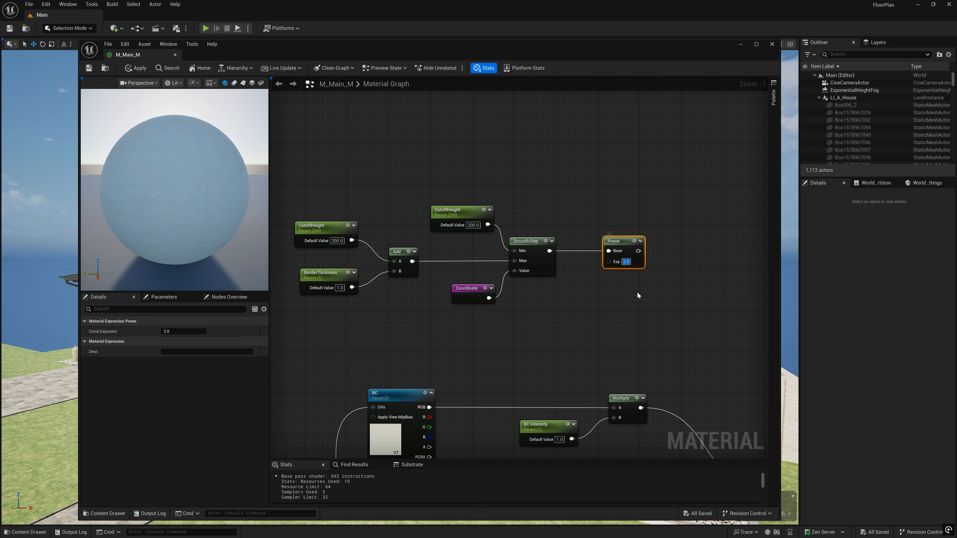
{"action": "type", "text": "10"}
{"action": "key", "text": "Return"}
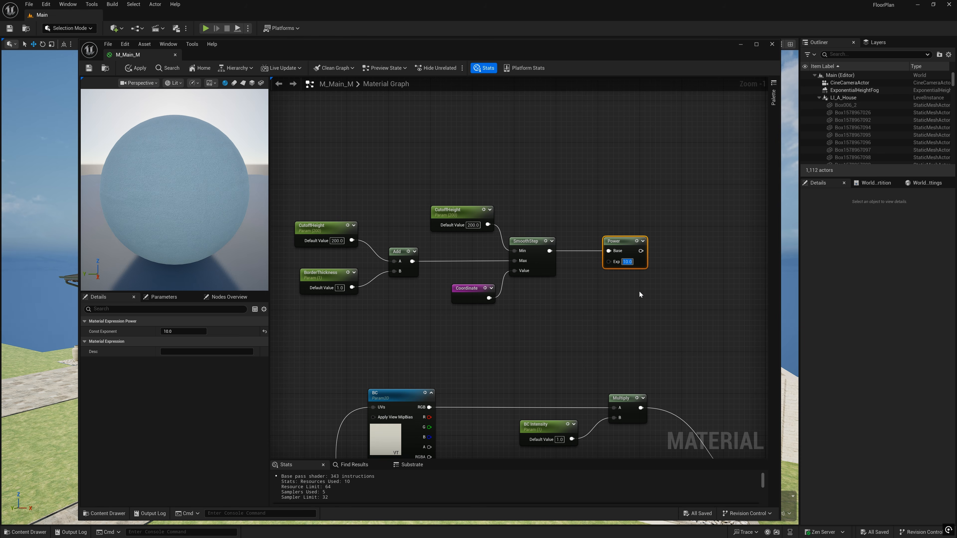
{"action": "left_click", "coordinate": [649, 312]}
Add a vector parameter named BorderColor and place it above the Power node
{"action": "scroll", "coordinate": [649, 313], "scroll_direction": "down", "scroll_amount": 1}
{"action": "right_click_drag", "start_coordinate": [576, 329], "coordinate": [456, 341]}
{"action": "right_click", "coordinate": [596, 326]}
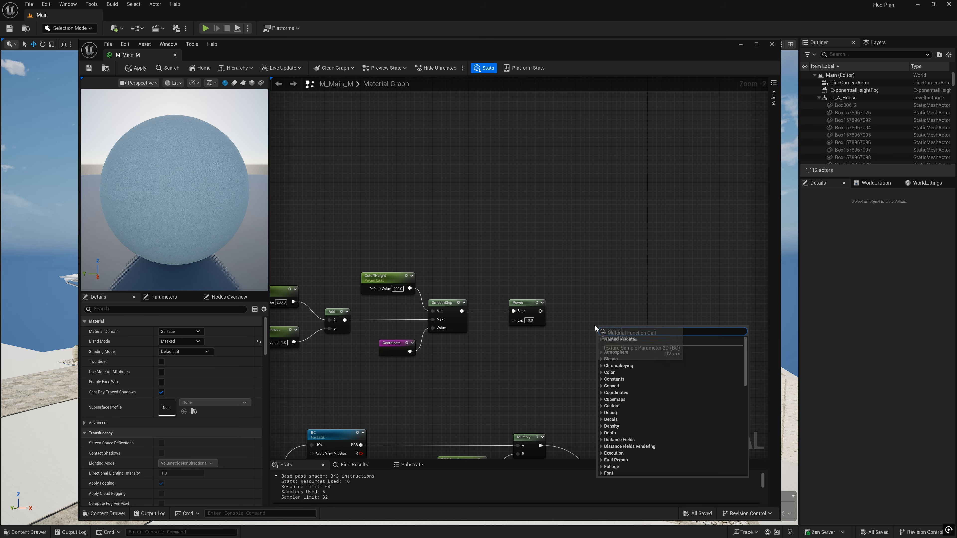
{"action": "type", "text": "onem"}
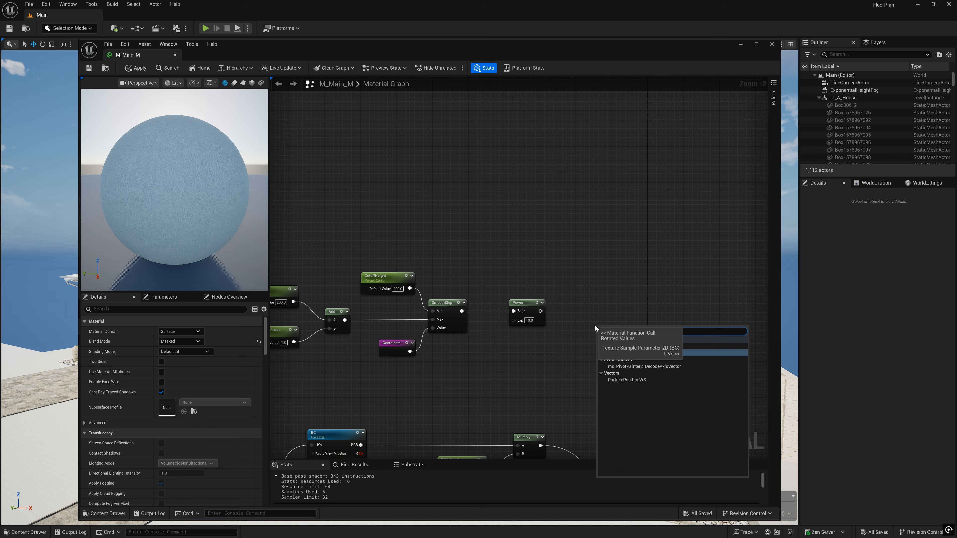
{"action": "left_click", "coordinate": [639, 364]}
{"action": "type", "text": "BorderColor"}
{"action": "key", "text": "Return"}
{"action": "left_click_drag", "start_coordinate": [614, 332], "coordinate": [518, 236]}
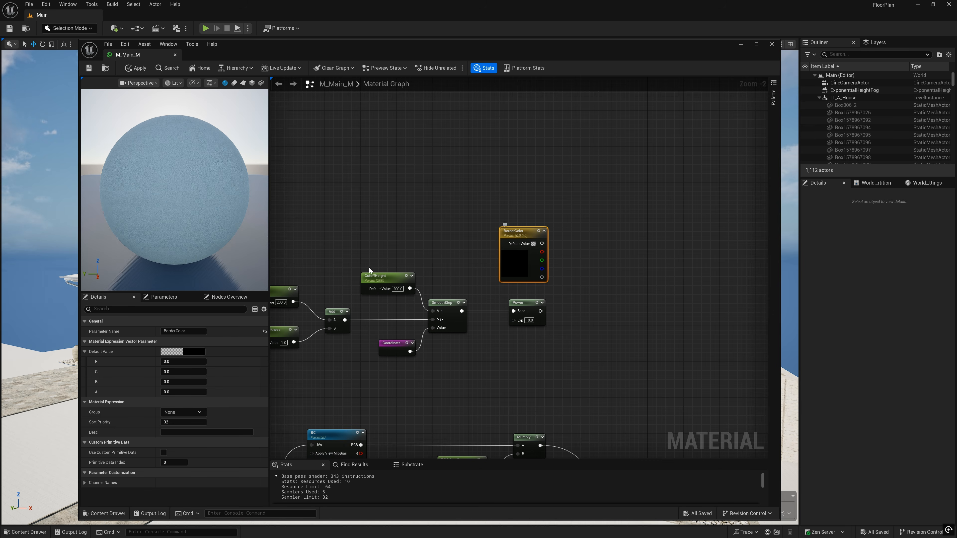
Set BorderColor's default value to a bright blue with R 0.012721, G 0.32781, B 1 and A 1
{"action": "left_click", "coordinate": [183, 352]}
{"action": "left_click_drag", "start_coordinate": [229, 372], "coordinate": [207, 359]}
{"action": "left_click", "coordinate": [311, 495]}
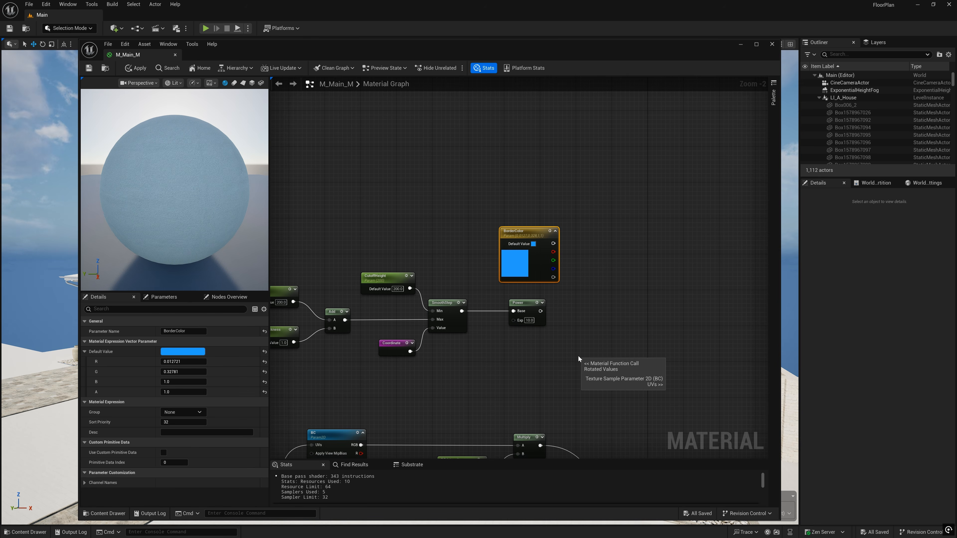
Add a Lerp node and connect the base colour Multiply to A, BorderColor to B and the Power output to Alpha
{"action": "right_click", "coordinate": [606, 309]}
{"action": "type", "text": "lerp"}
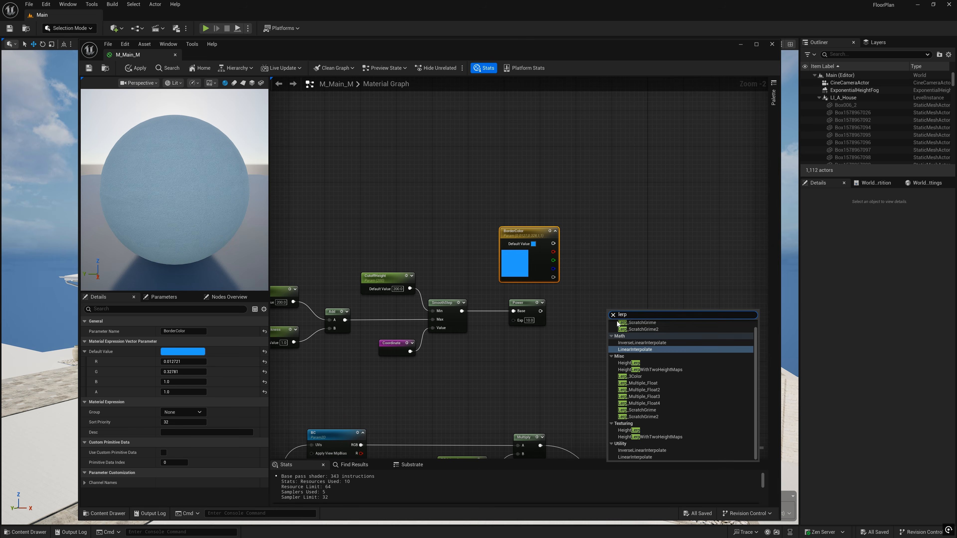
{"action": "left_click", "coordinate": [632, 348]}
{"action": "left_click_drag", "start_coordinate": [617, 314], "coordinate": [655, 273]}
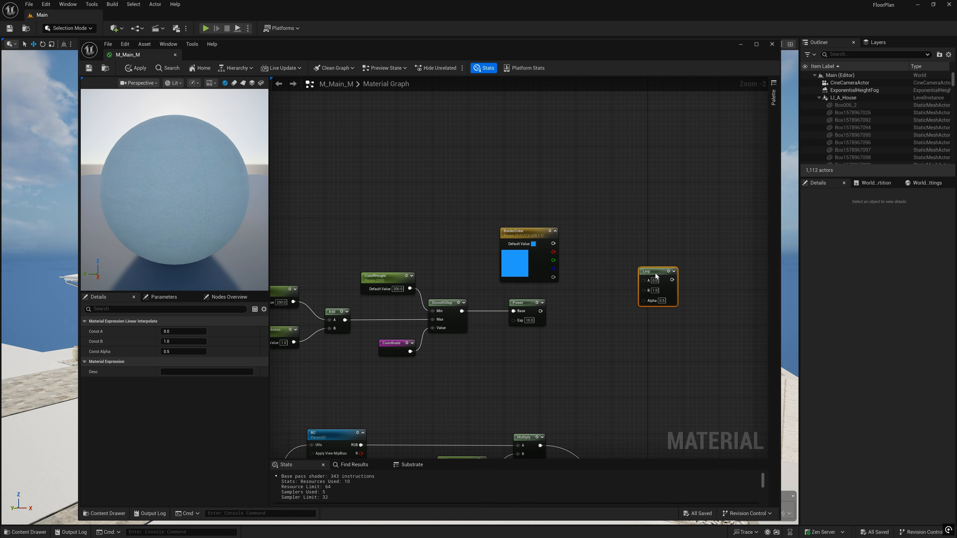
{"action": "scroll", "coordinate": [655, 273], "scroll_direction": "down", "scroll_amount": 1}
{"action": "right_click_drag", "start_coordinate": [561, 354], "coordinate": [583, 327]}
{"action": "left_click_drag", "start_coordinate": [601, 335], "coordinate": [690, 190], "text": "ctrl"}
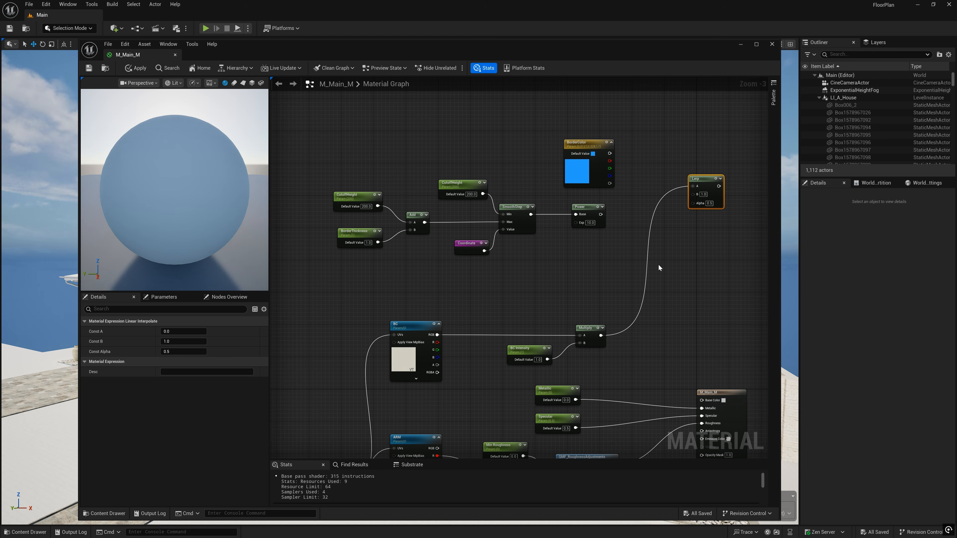
{"action": "left_click_drag", "start_coordinate": [610, 153], "coordinate": [693, 194]}
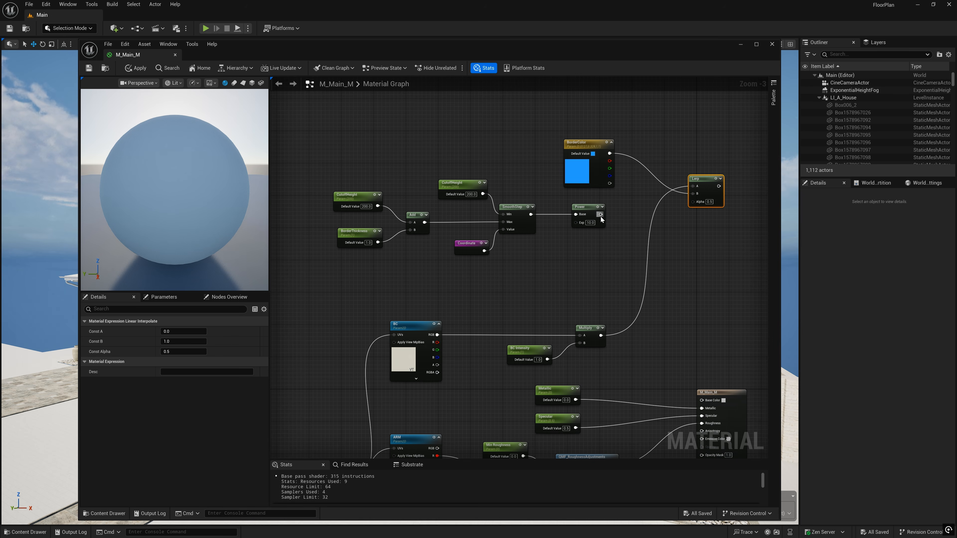
{"action": "left_click_drag", "start_coordinate": [600, 214], "coordinate": [692, 201]}
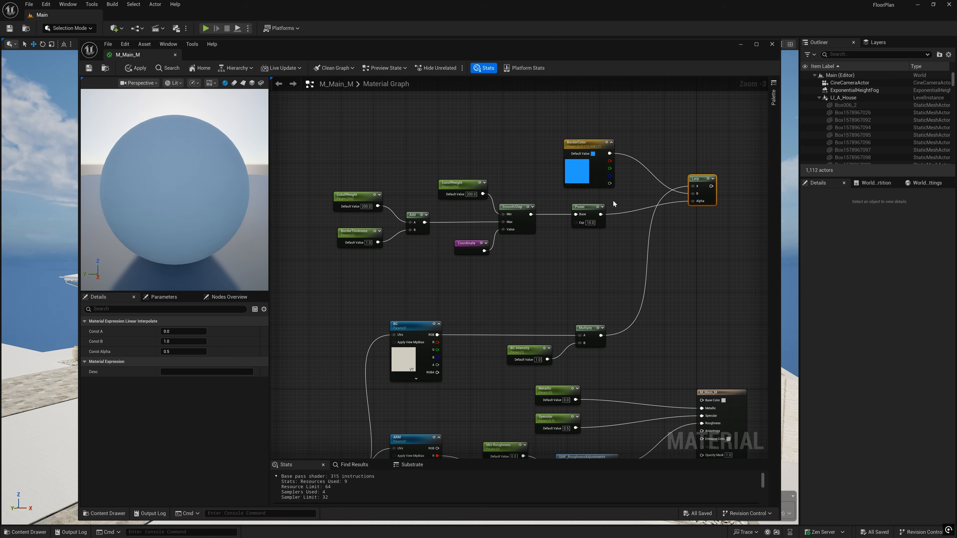
Move BorderColor below the Power node and connect the Lerp output to the material's Base Color
{"action": "left_click_drag", "start_coordinate": [586, 152], "coordinate": [578, 243]}
{"action": "left_click_drag", "start_coordinate": [697, 178], "coordinate": [702, 401]}
{"action": "right_click_drag", "start_coordinate": [706, 373], "coordinate": [660, 304]}
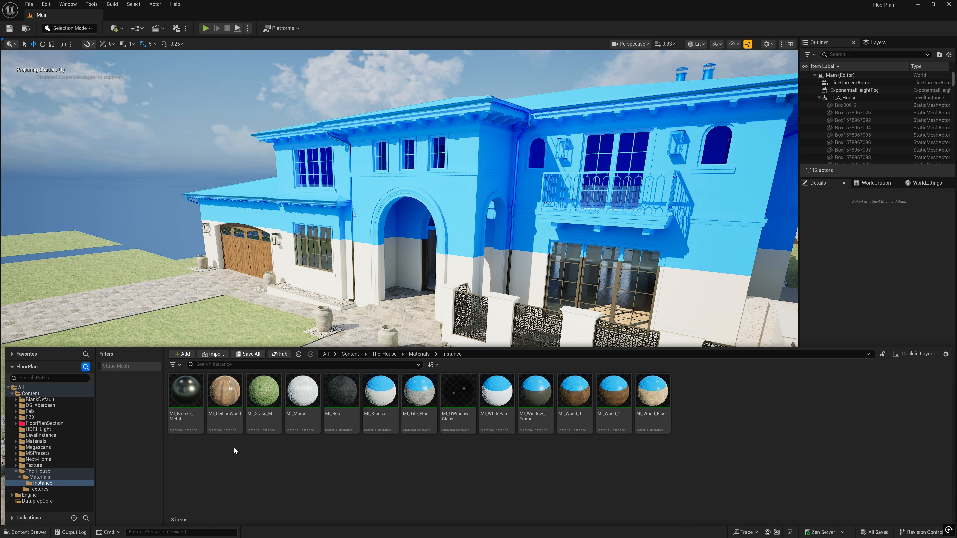
Open the stucco material instance beside the house view, enable its CutoffHeight override and adjust the value
{"action": "double_click", "coordinate": [234, 447]}
{"action": "left_click_drag", "start_coordinate": [584, 75], "coordinate": [288, 98]}
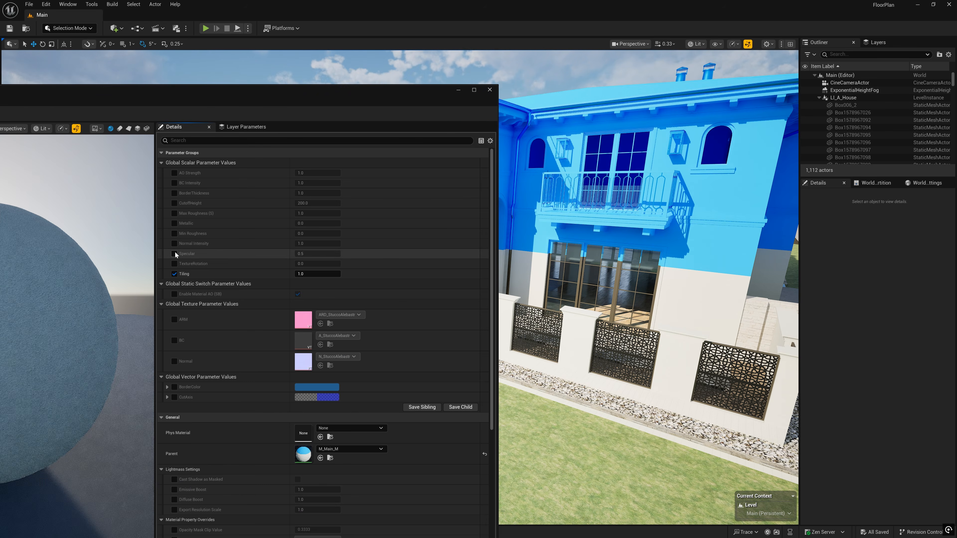
{"action": "left_click", "coordinate": [174, 203]}
{"action": "left_click_drag", "start_coordinate": [304, 204], "coordinate": [339, 203]}
{"action": "right_click_drag", "start_coordinate": [618, 227], "coordinate": [686, 219]}
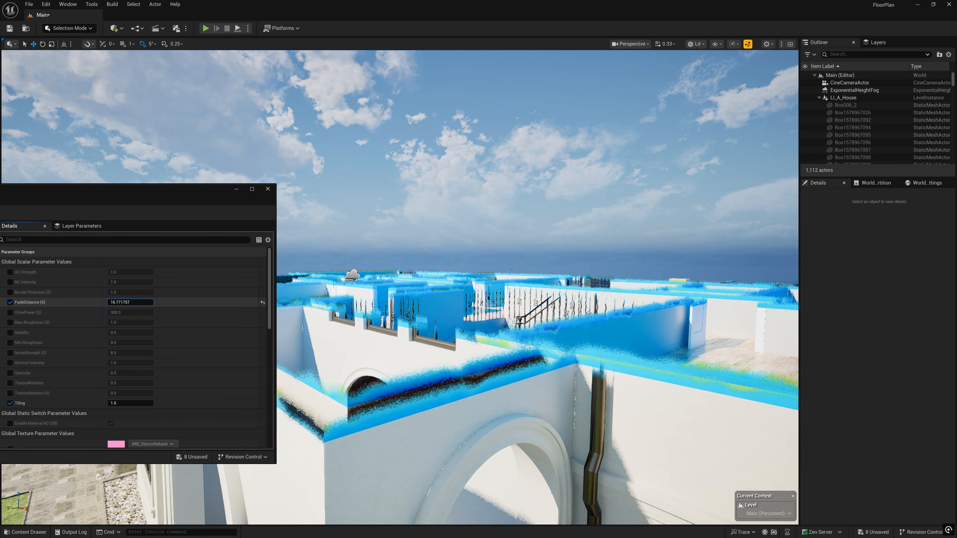
Adjust the material instance's FadeDistance to about 33.2 and inspect the faded blue edge along the cut walls
{"action": "left_click_drag", "start_coordinate": [130, 302], "coordinate": [163, 302]}
{"action": "right_click_drag", "start_coordinate": [489, 286], "coordinate": [490, 267]}
{"action": "left_click_drag", "start_coordinate": [131, 302], "coordinate": [113, 302]}
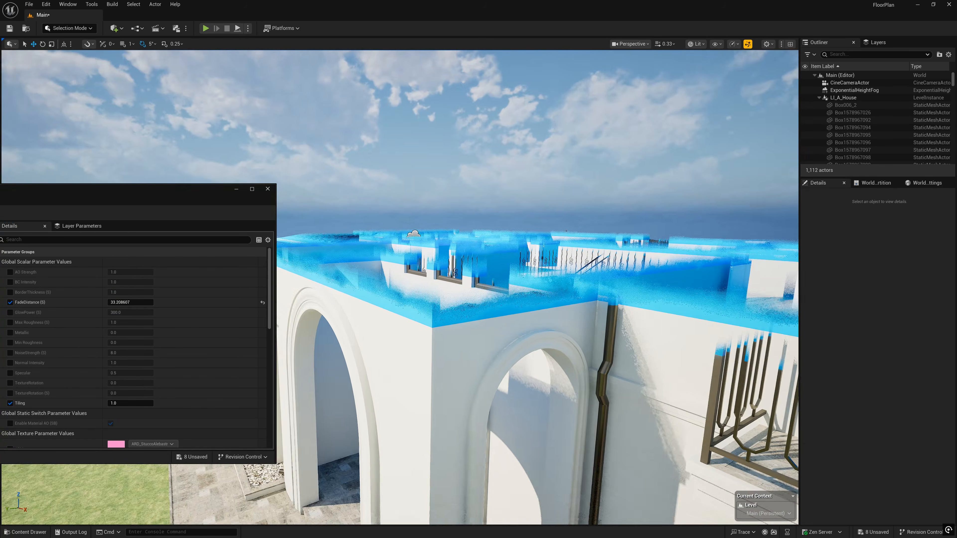
{"action": "right_click_drag", "start_coordinate": [490, 287], "coordinate": [507, 252]}
{"action": "mouse_move", "coordinate": [358, 341]}
{"action": "right_mouse_down"}
{"action": "mouse_move", "coordinate": [364, 328]}
{"action": "mouse_move", "coordinate": [373, 331]}
{"action": "right_mouse_up"}
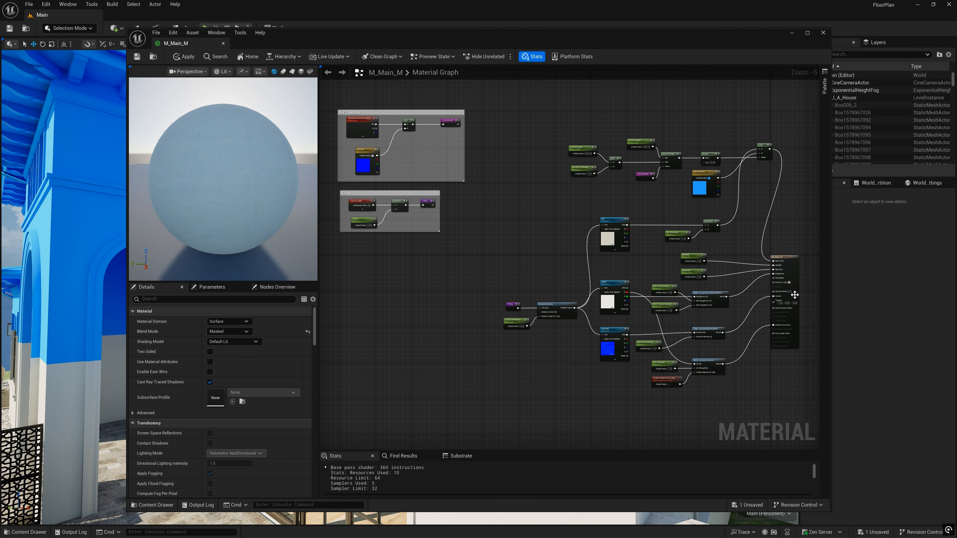
Add a Texture Sample node in the empty graph area below the Tiling group
{"action": "scroll", "coordinate": [799, 297], "scroll_direction": "up", "scroll_amount": 5}
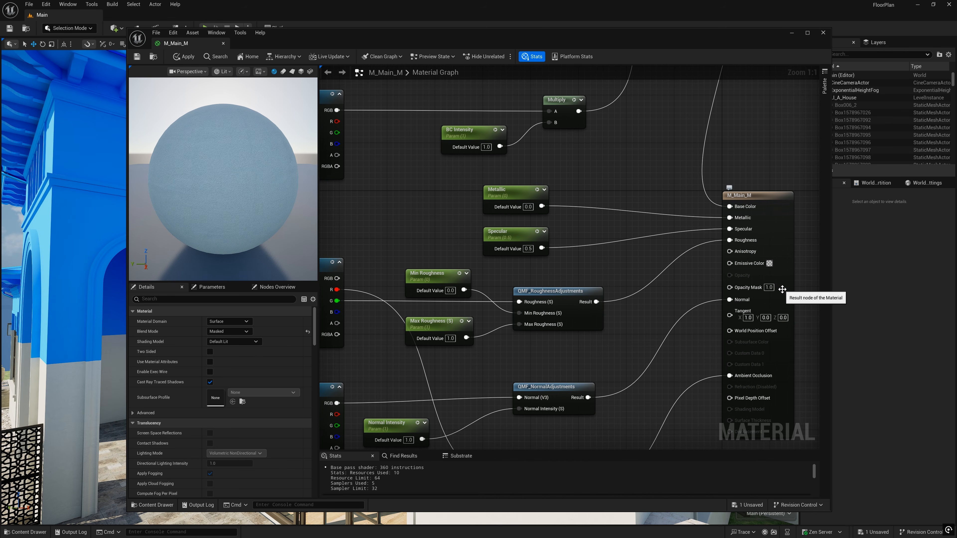
{"action": "scroll", "coordinate": [730, 301], "scroll_direction": "down", "scroll_amount": 7}
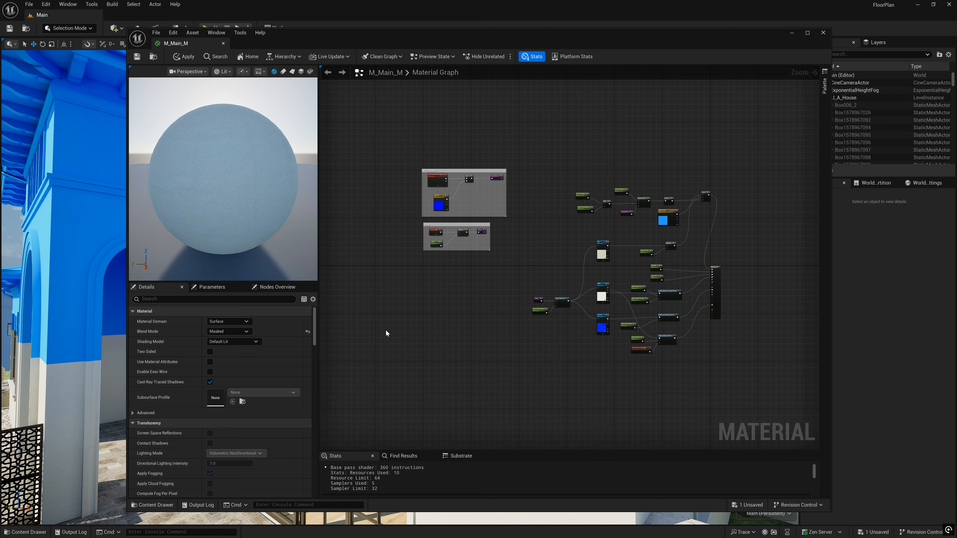
{"action": "scroll", "coordinate": [402, 335], "scroll_direction": "up", "scroll_amount": 1}
{"action": "right_click_drag", "start_coordinate": [406, 331], "coordinate": [444, 311]}
{"action": "scroll", "coordinate": [435, 265], "scroll_direction": "up", "scroll_amount": 2}
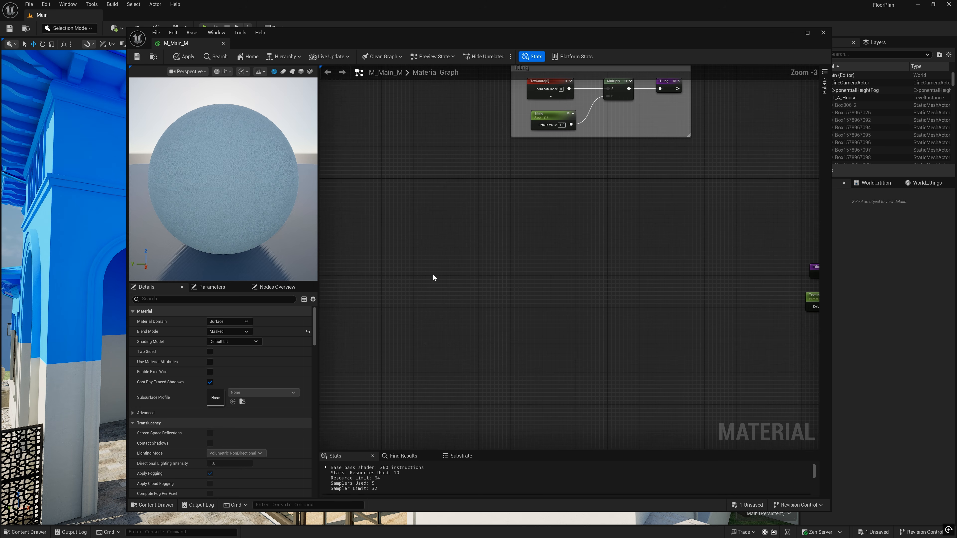
{"action": "right_click", "coordinate": [440, 277]}
{"action": "type", "text": "tex"}
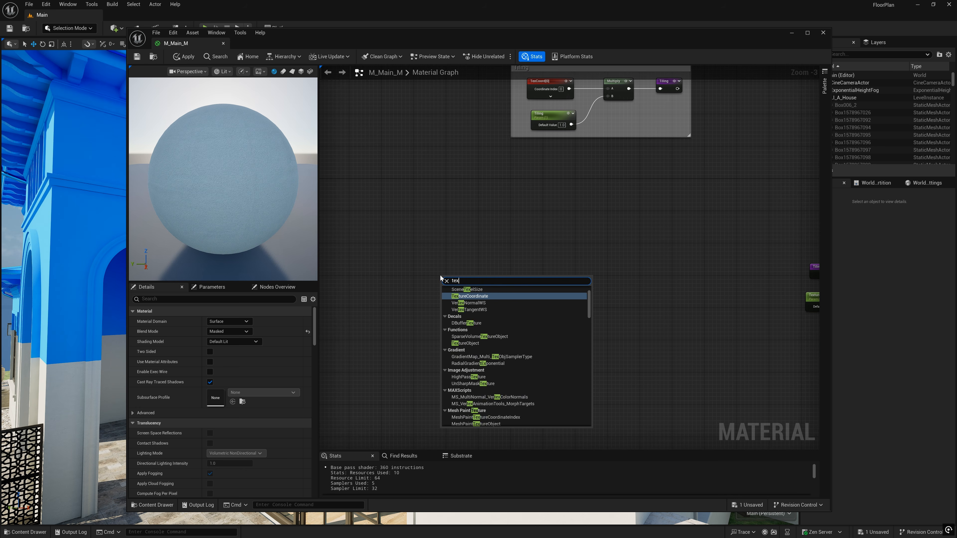
{"action": "type", "text": "tu"}
{"action": "left_click", "coordinate": [487, 297]}
{"action": "left_click_drag", "start_coordinate": [457, 271], "coordinate": [521, 272]}
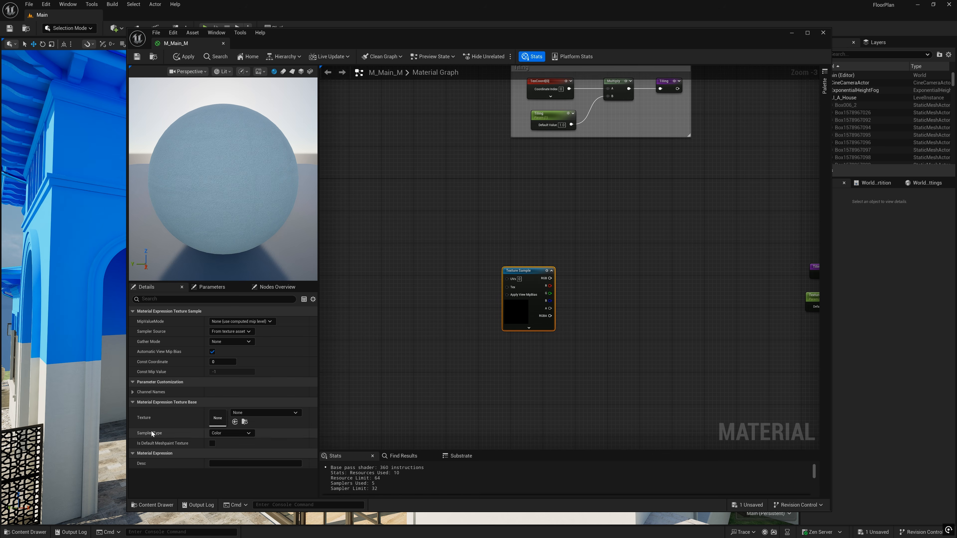
Assign the T_CloudPattern texture to the new Texture Sample node
{"action": "left_click", "coordinate": [262, 414]}
{"action": "type", "text": "cloud"}
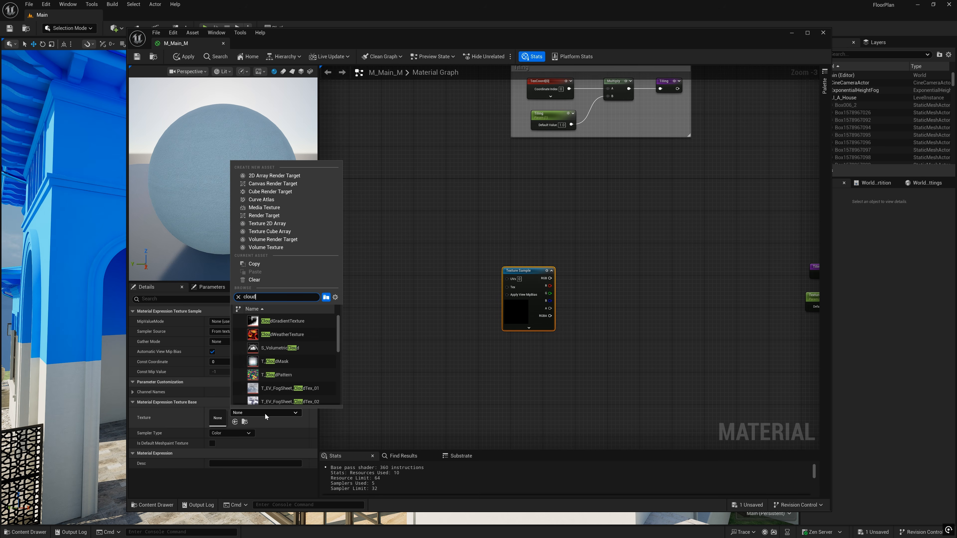
{"action": "left_click", "coordinate": [300, 376]}
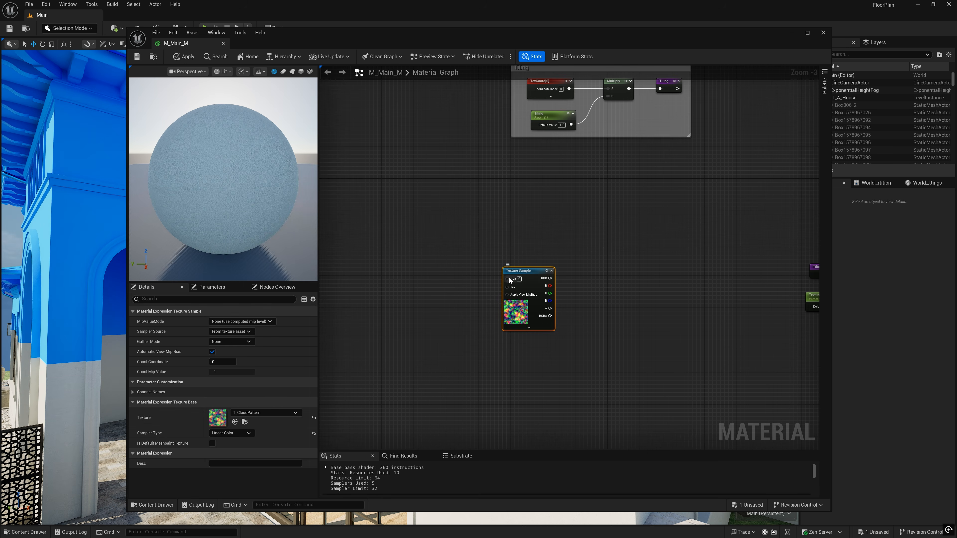
Feed the Texture Sample's UVs from a new Panner node with X and Y speed set to 0.1
{"action": "scroll", "coordinate": [506, 284], "scroll_direction": "up", "scroll_amount": 3}
{"action": "left_click_drag", "start_coordinate": [507, 278], "coordinate": [415, 279]}
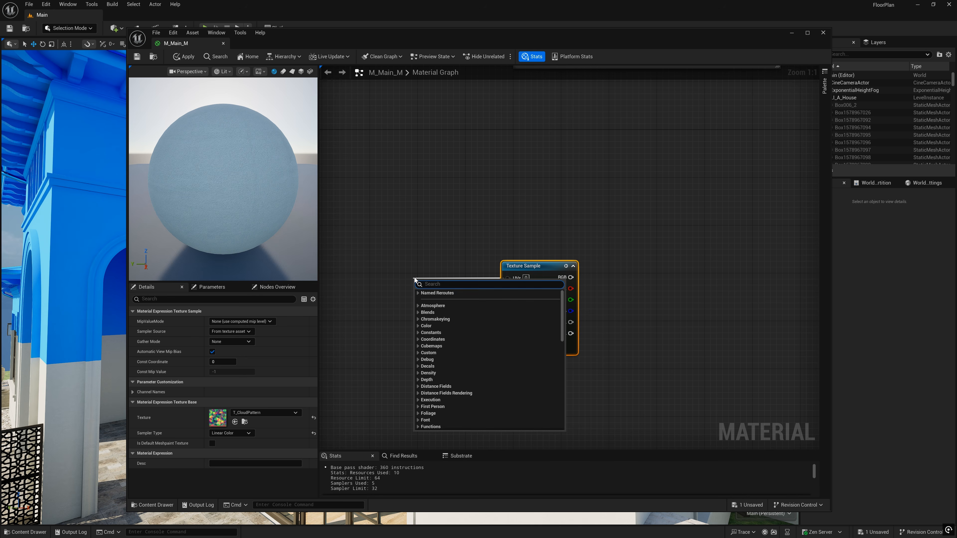
{"action": "type", "text": "panner"}
{"action": "left_click", "coordinate": [467, 300]}
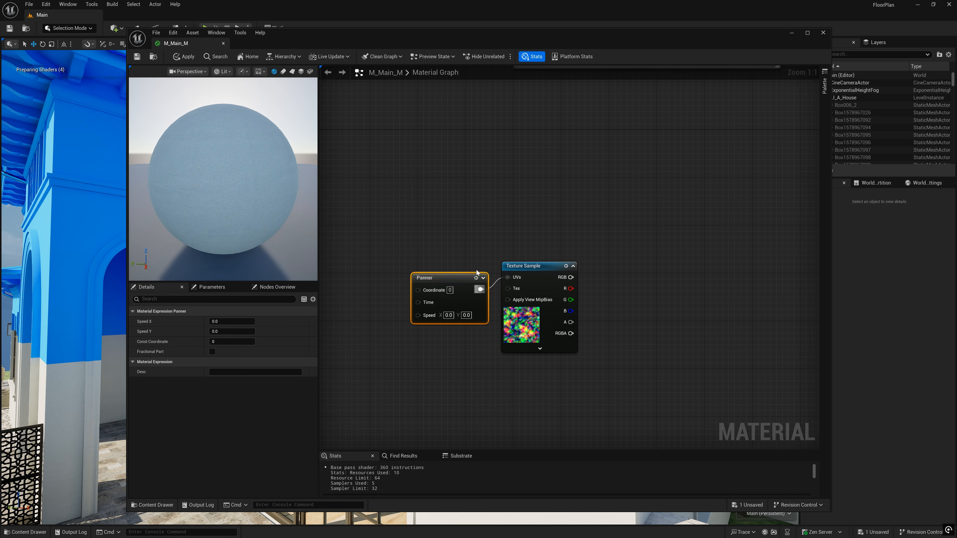
{"action": "left_click_drag", "start_coordinate": [454, 286], "coordinate": [405, 286]}
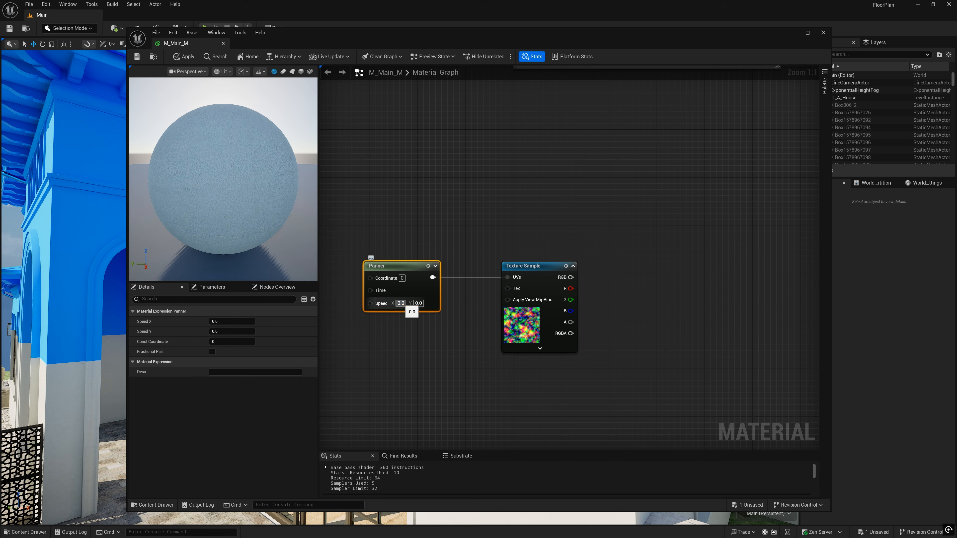
{"action": "left_click", "coordinate": [417, 303]}
{"action": "type", "text": "0.1"}
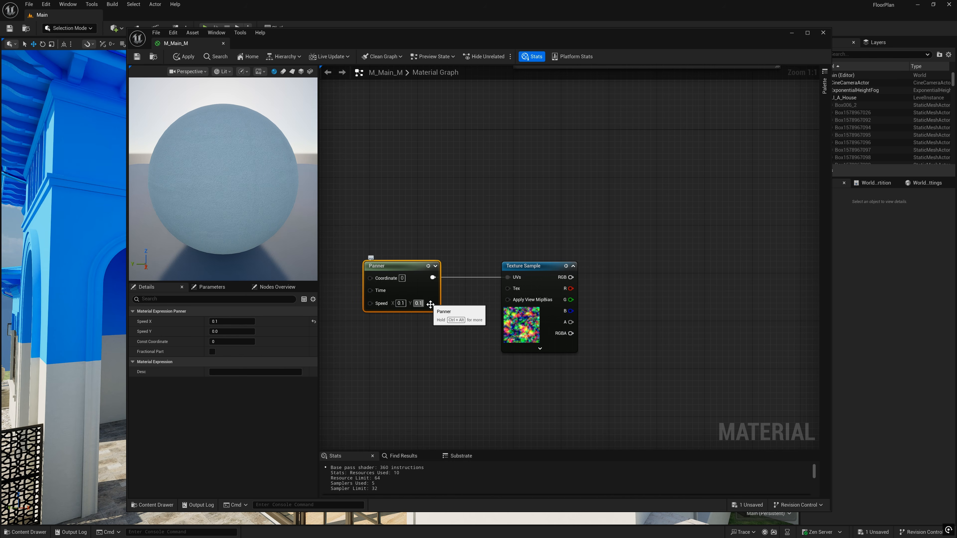
{"action": "left_click", "coordinate": [457, 322]}
Add a TextureCoordinate node into the Panner's Coordinate input and line up the three noise nodes
{"action": "right_click_drag", "start_coordinate": [448, 321], "coordinate": [603, 292]}
{"action": "left_click_drag", "start_coordinate": [524, 251], "coordinate": [426, 248]}
{"action": "type", "text": "te"}
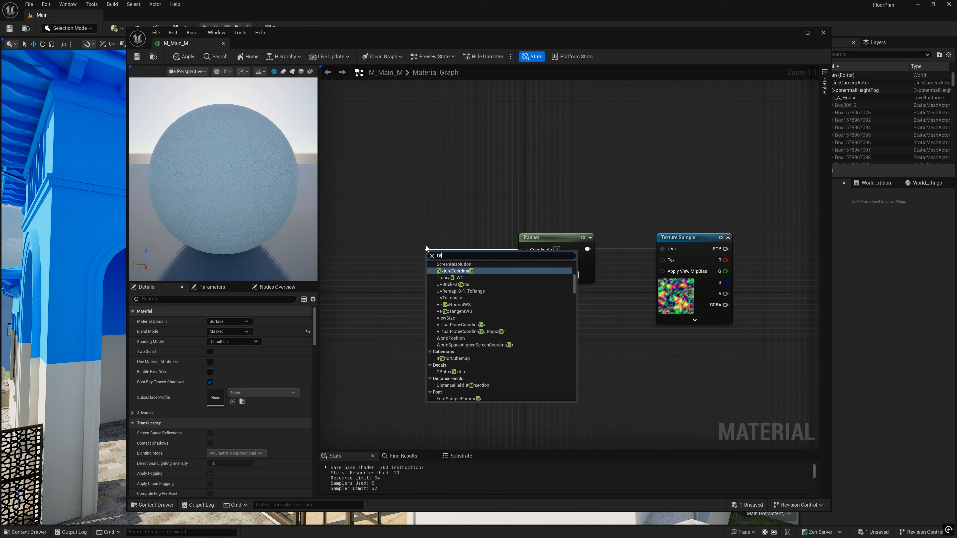
{"action": "type", "text": "xturec"}
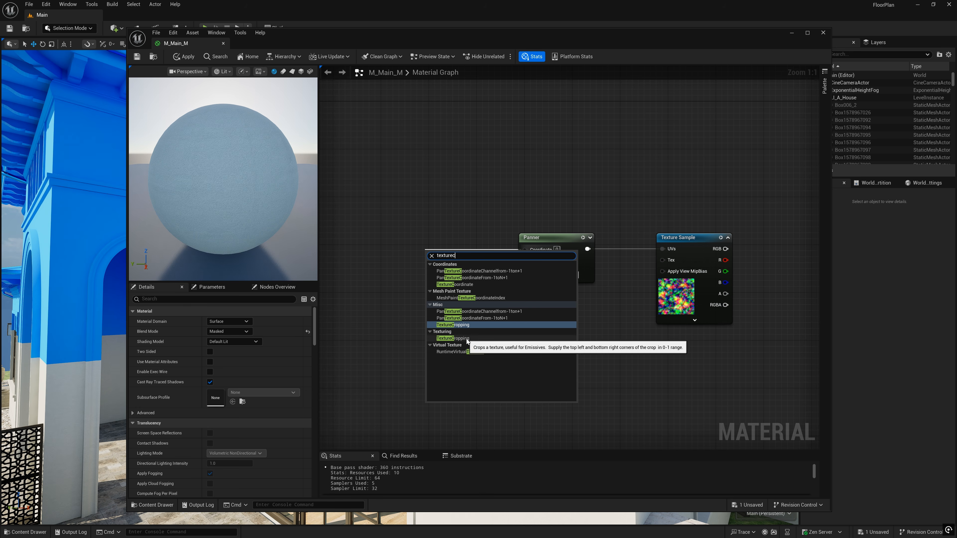
{"action": "left_click", "coordinate": [454, 284]}
{"action": "left_click_drag", "start_coordinate": [453, 251], "coordinate": [437, 239]}
{"action": "left_click_drag", "start_coordinate": [562, 217], "coordinate": [348, 259]}
{"action": "left_click_drag", "start_coordinate": [540, 240], "coordinate": [557, 240]}
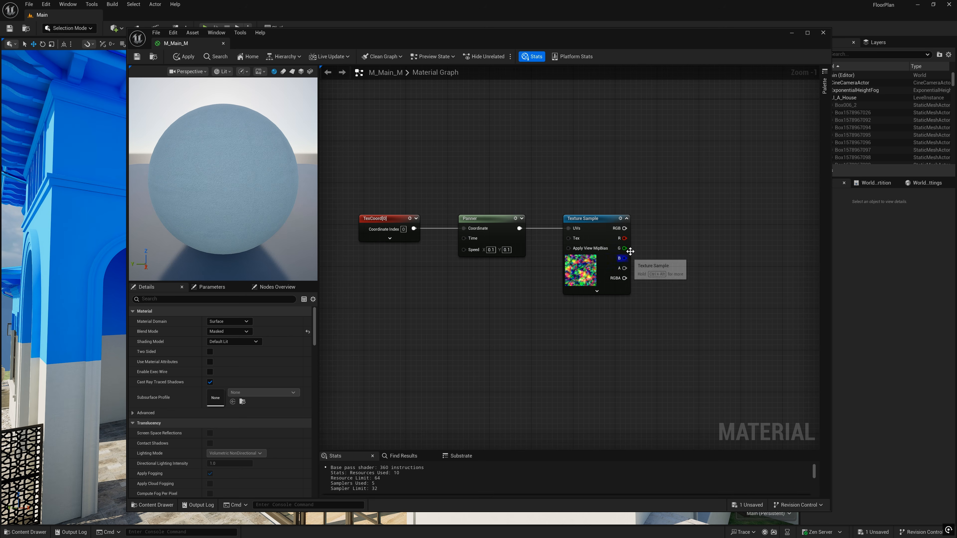
Add a Multiply node with the cloud texture's R output connected to A
{"action": "left_click_drag", "start_coordinate": [624, 239], "coordinate": [685, 239]}
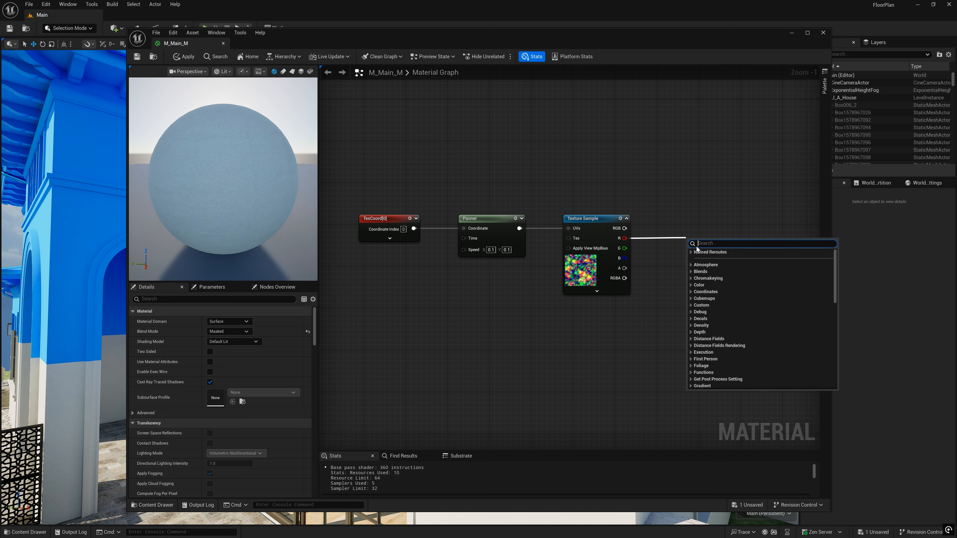
{"action": "type", "text": "mult"}
{"action": "key", "text": "Return"}
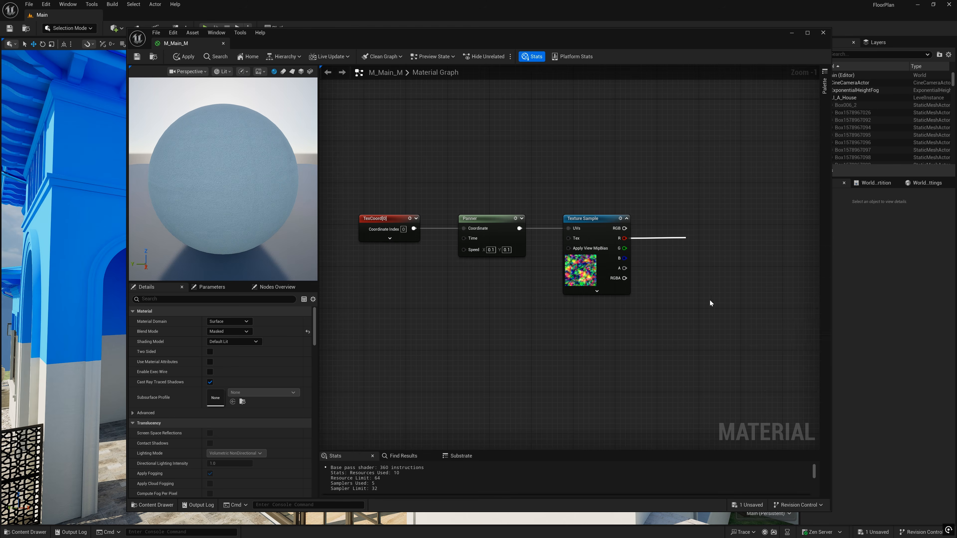
Add a NoiseStrength scalar parameter with default value 8 to the Multiply's B input and place it below the texture
{"action": "left_click_drag", "start_coordinate": [695, 240], "coordinate": [639, 339]}
{"action": "type", "text": "scal"}
{"action": "left_click", "coordinate": [662, 430]}
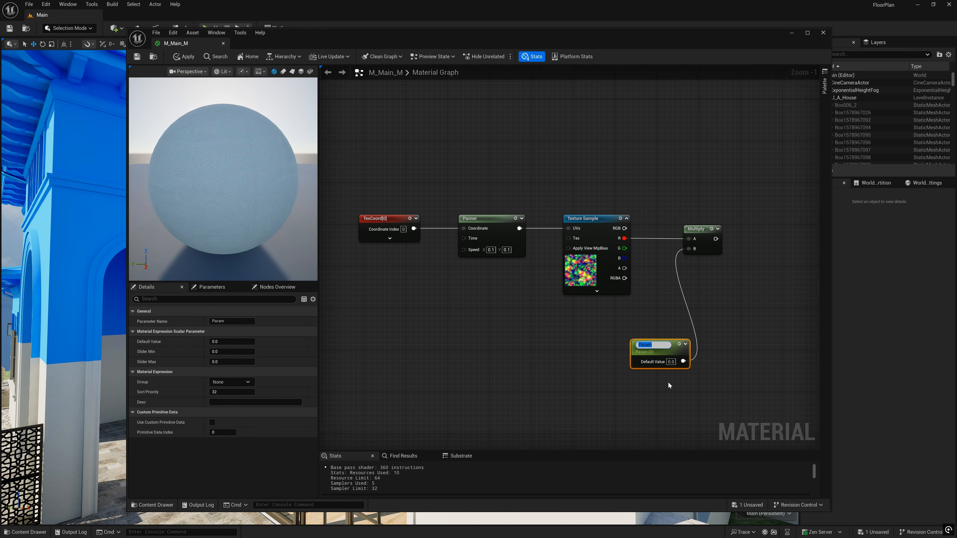
{"action": "type", "text": "NoiseStreng"}
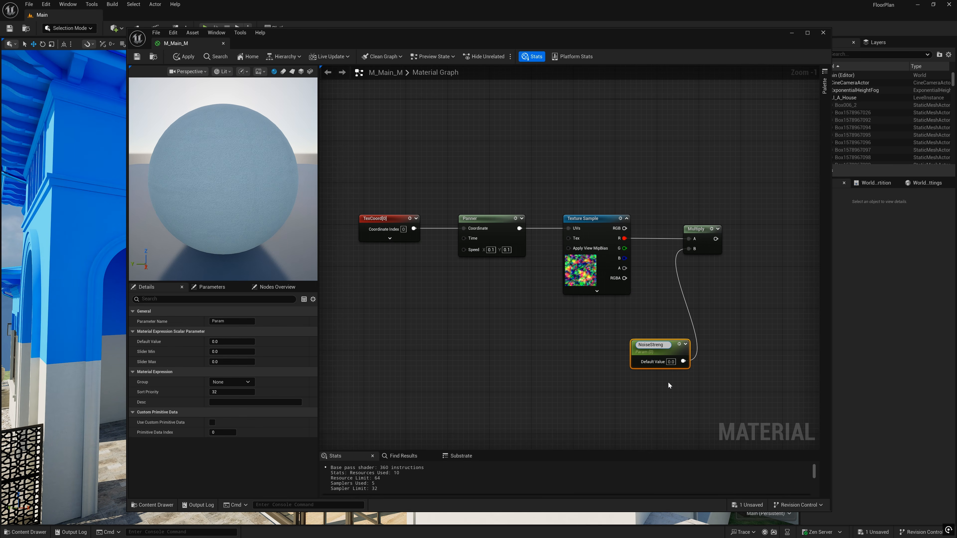
{"action": "type", "text": "th"}
{"action": "key", "text": "Tab"}
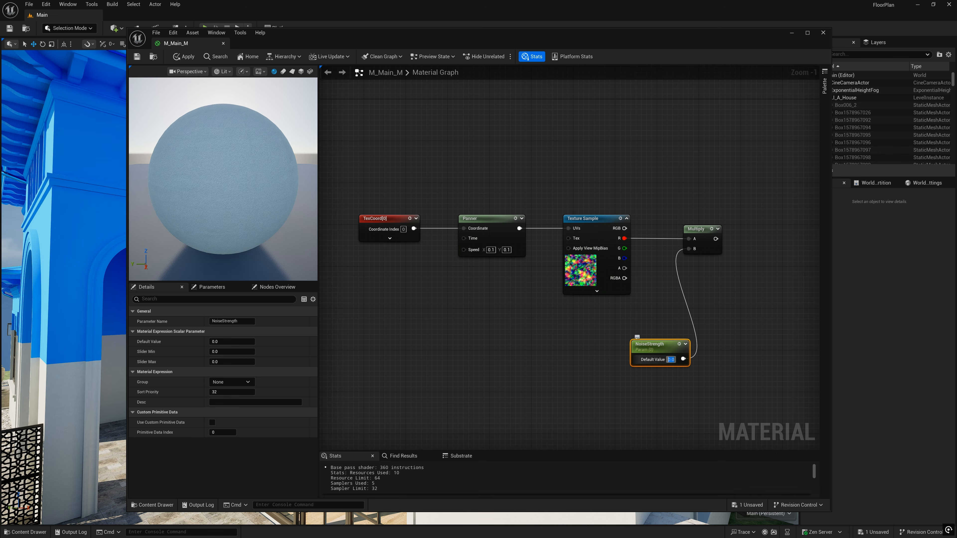
{"action": "type", "text": "8"}
{"action": "left_click_drag", "start_coordinate": [660, 350], "coordinate": [640, 330]}
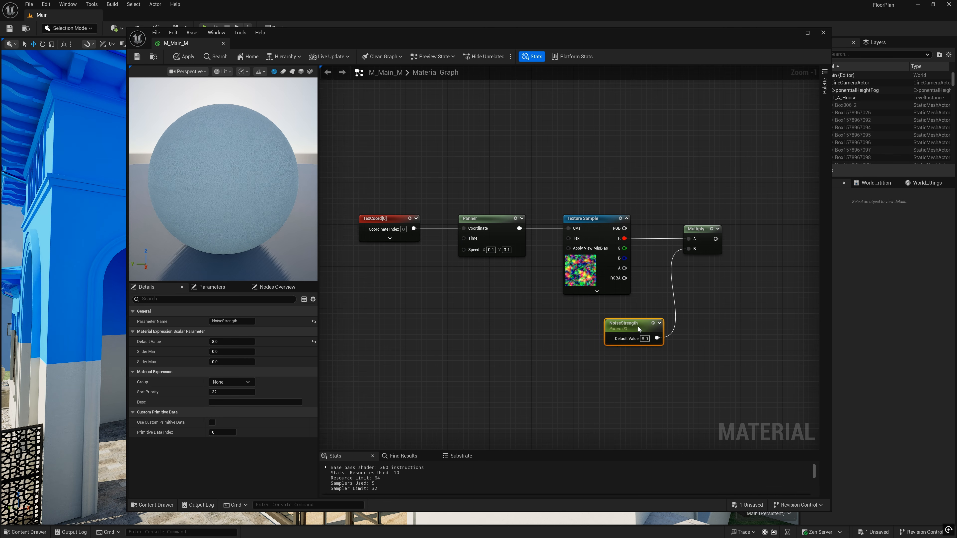
{"action": "left_click", "coordinate": [719, 331]}
Add an Add node that combines the Coordinate reroute in A with the noise Multiply output in B
{"action": "right_click_drag", "start_coordinate": [719, 331], "coordinate": [568, 294]}
{"action": "right_click_drag", "start_coordinate": [595, 179], "coordinate": [587, 239]}
{"action": "right_click", "coordinate": [589, 206]}
{"action": "type", "text": "add"}
{"action": "key", "text": "Return"}
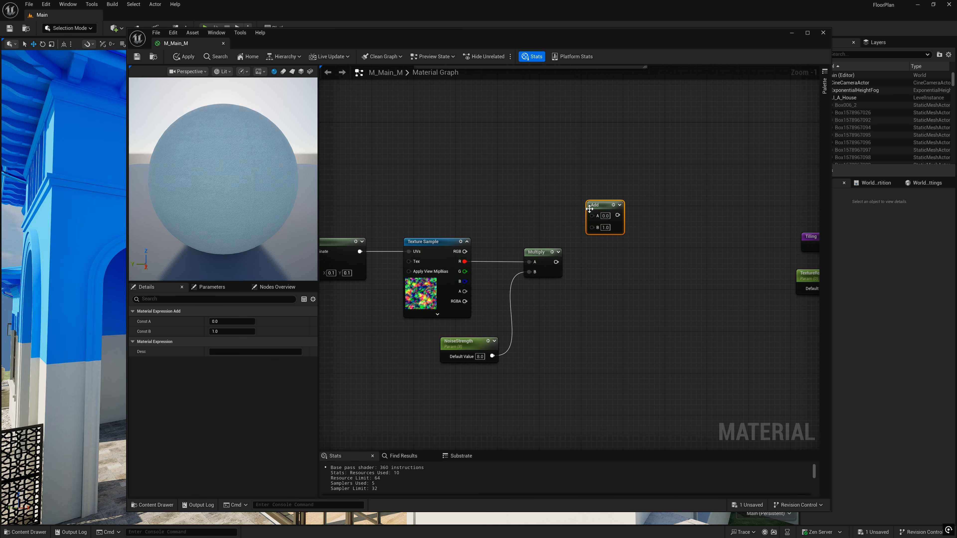
{"action": "right_click", "coordinate": [517, 181]}
{"action": "type", "text": "coor"}
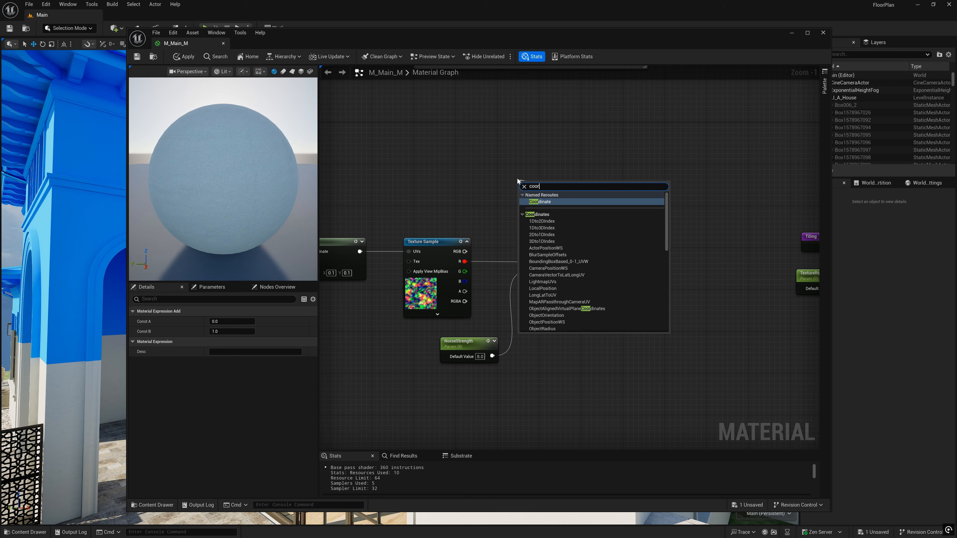
{"action": "left_click", "coordinate": [556, 204]}
{"action": "left_click_drag", "start_coordinate": [537, 187], "coordinate": [545, 210]}
{"action": "left_click_drag", "start_coordinate": [595, 205], "coordinate": [616, 184]}
{"action": "left_click_drag", "start_coordinate": [556, 262], "coordinate": [613, 205]}
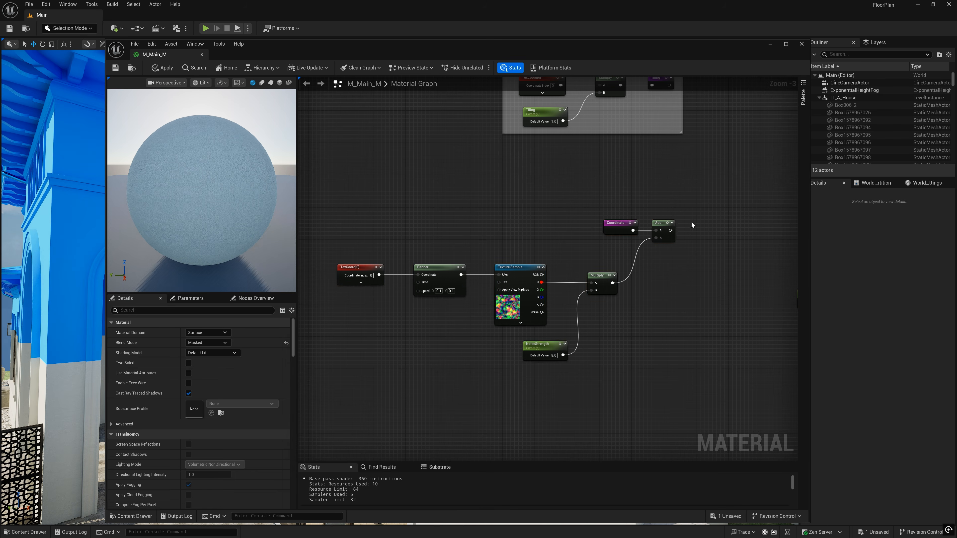
Move the whole noise node network further down in the graph
{"action": "left_click_drag", "start_coordinate": [693, 191], "coordinate": [377, 397]}
{"action": "left_click_drag", "start_coordinate": [367, 266], "coordinate": [370, 327]}
{"action": "left_click", "coordinate": [520, 283]}
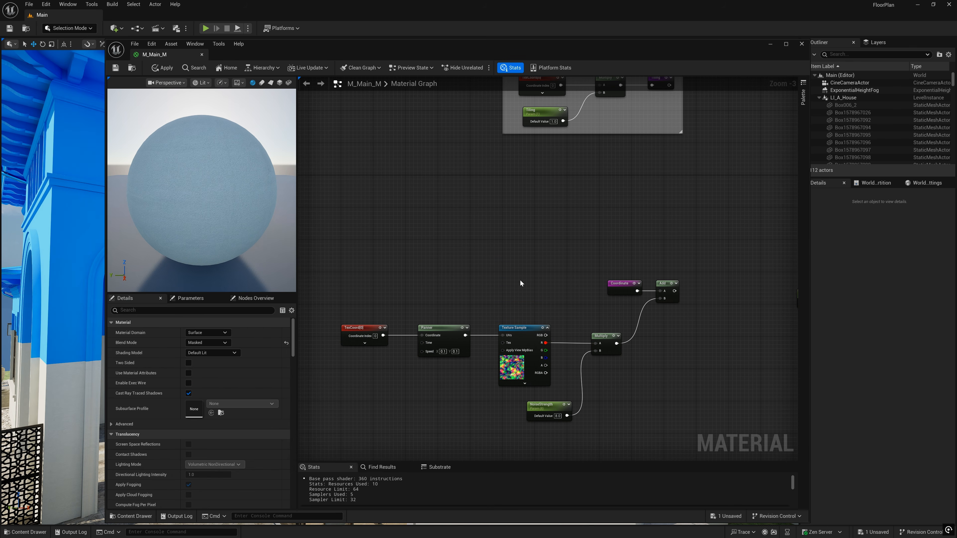
Place a second Add node above the Coordinate and noise Add node
{"action": "right_click", "coordinate": [652, 224]}
{"action": "type", "text": "add"}
{"action": "left_click", "coordinate": [675, 266]}
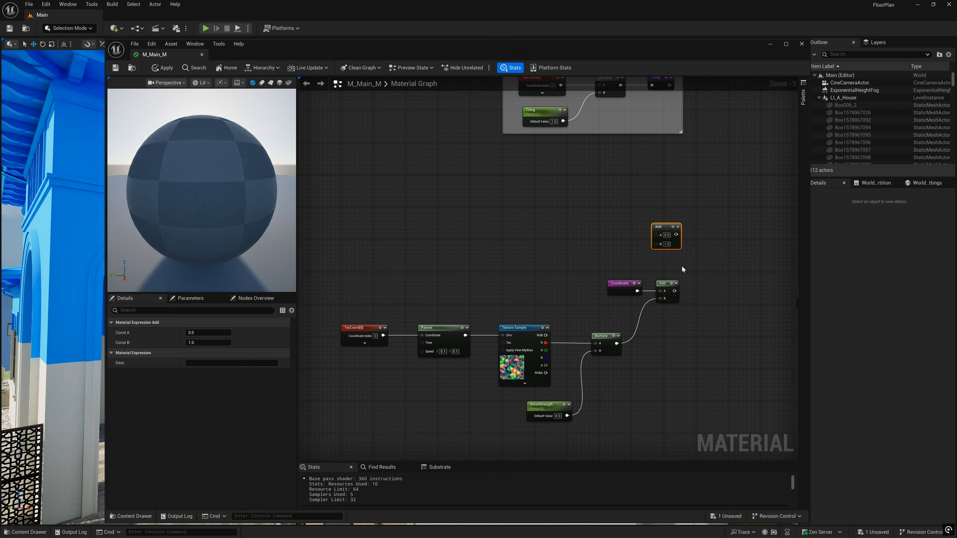
{"action": "left_click_drag", "start_coordinate": [662, 224], "coordinate": [660, 227]}
Copy the existing CutoffHeight parameter next to the upper Add node and connect it to A
{"action": "scroll", "coordinate": [552, 280], "scroll_direction": "down", "scroll_amount": 3}
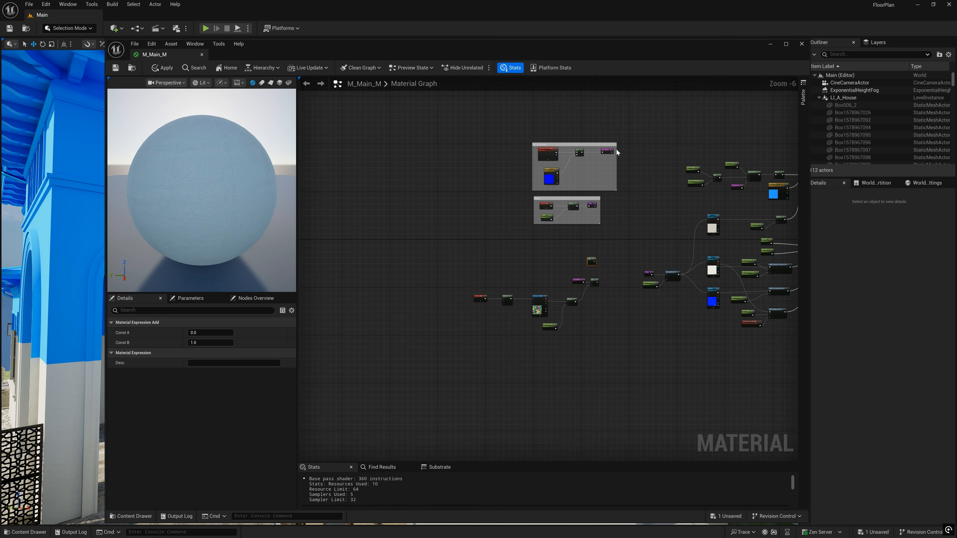
{"action": "scroll", "coordinate": [605, 151], "scroll_direction": "up", "scroll_amount": 4}
{"action": "left_click", "coordinate": [627, 154]}
{"action": "scroll", "coordinate": [624, 155], "scroll_direction": "down", "scroll_amount": 4}
{"action": "scroll", "coordinate": [624, 156], "scroll_direction": "up", "scroll_amount": 6}
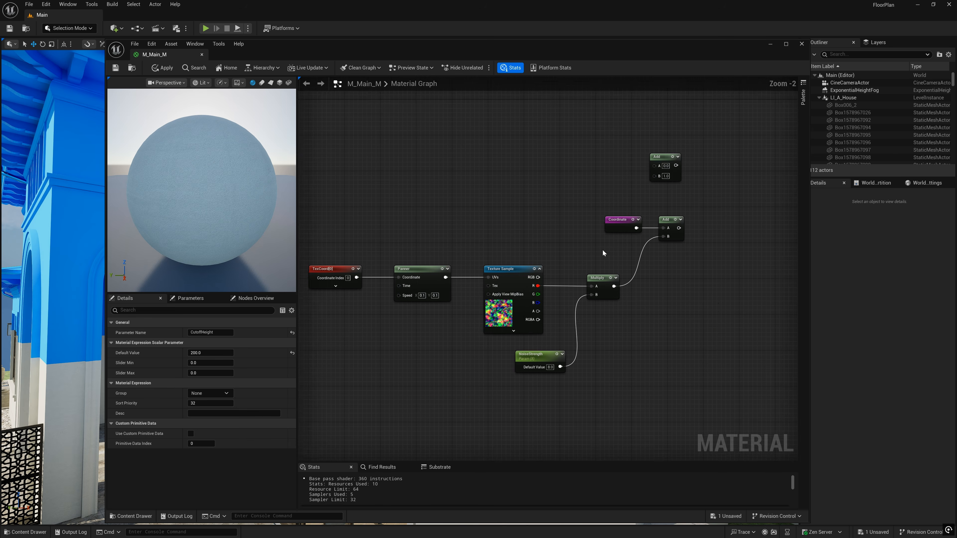
{"action": "double_click", "coordinate": [531, 203]}
{"action": "left_click_drag", "start_coordinate": [530, 212], "coordinate": [592, 216]}
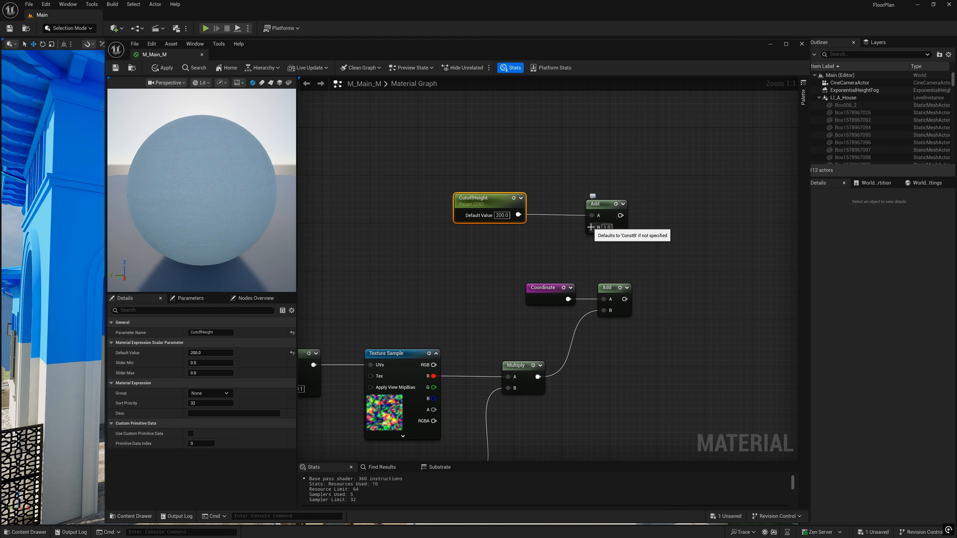
Create a FadeDistance parameter with default value 15 on the upper Add's B input and place it below CutoffHeight
{"action": "right_click", "coordinate": [590, 227]}
{"action": "left_click", "coordinate": [626, 293]}
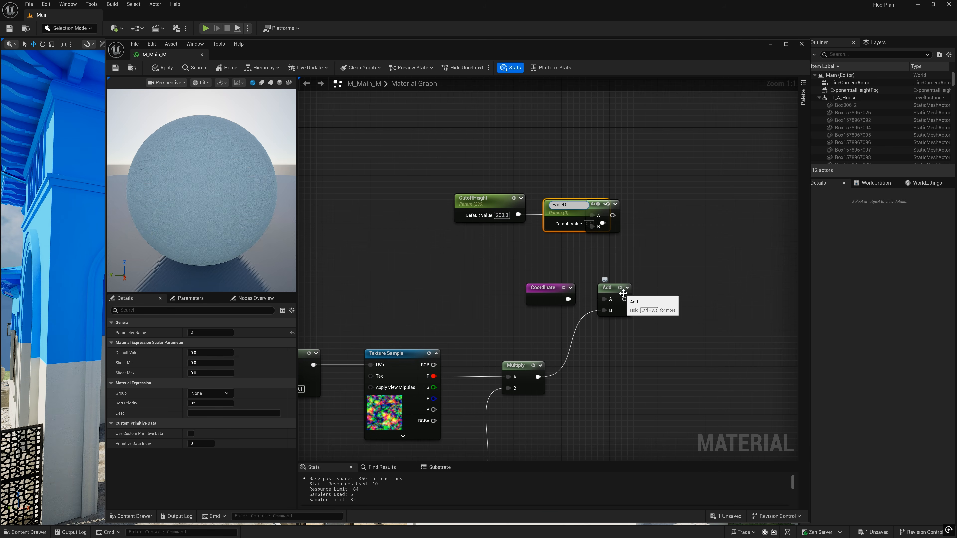
{"action": "left_click_drag", "start_coordinate": [567, 215], "coordinate": [483, 251]}
{"action": "left_click", "coordinate": [505, 257]}
{"action": "type", "text": "15"}
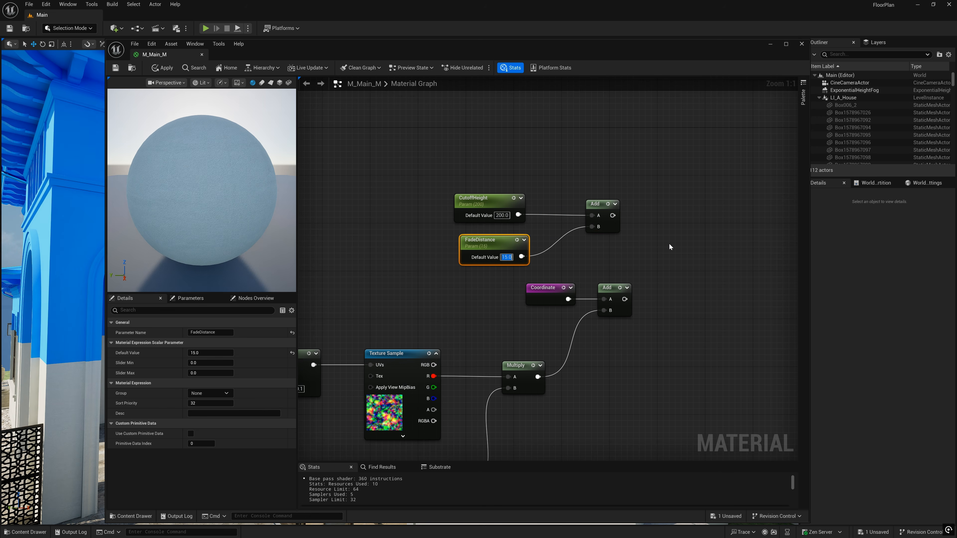
Add a SmoothStep node and connect the height Add to Max and the noise Add to Value
{"action": "scroll", "coordinate": [645, 276], "scroll_direction": "down", "scroll_amount": 4}
{"action": "right_click", "coordinate": [645, 278]}
{"action": "type", "text": "smoo"}
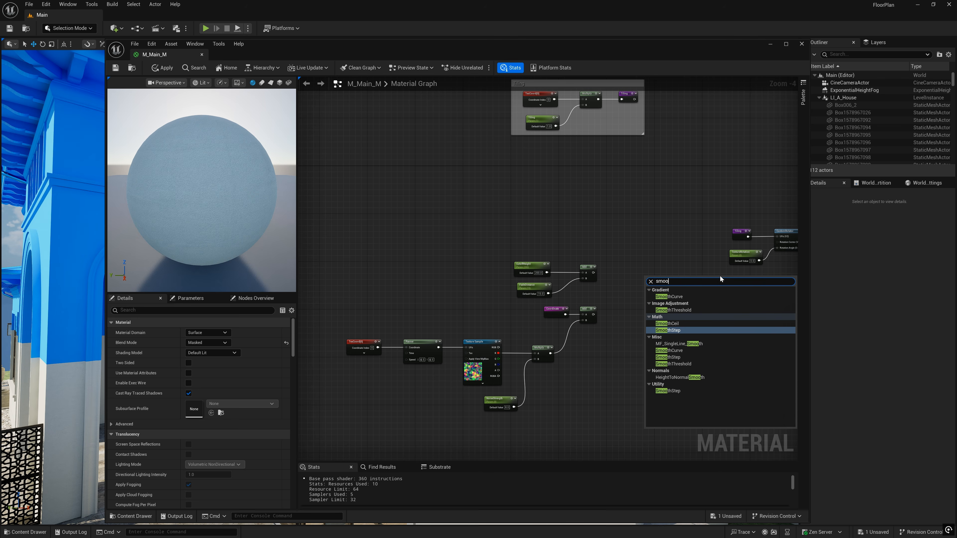
{"action": "left_click", "coordinate": [676, 330]}
{"action": "scroll", "coordinate": [656, 281], "scroll_direction": "up", "scroll_amount": 1}
{"action": "left_click_drag", "start_coordinate": [656, 272], "coordinate": [656, 222]}
{"action": "left_click_drag", "start_coordinate": [571, 323], "coordinate": [652, 246]}
{"action": "left_click_drag", "start_coordinate": [569, 266], "coordinate": [652, 256]}
{"action": "left_click_drag", "start_coordinate": [655, 246], "coordinate": [659, 250]}
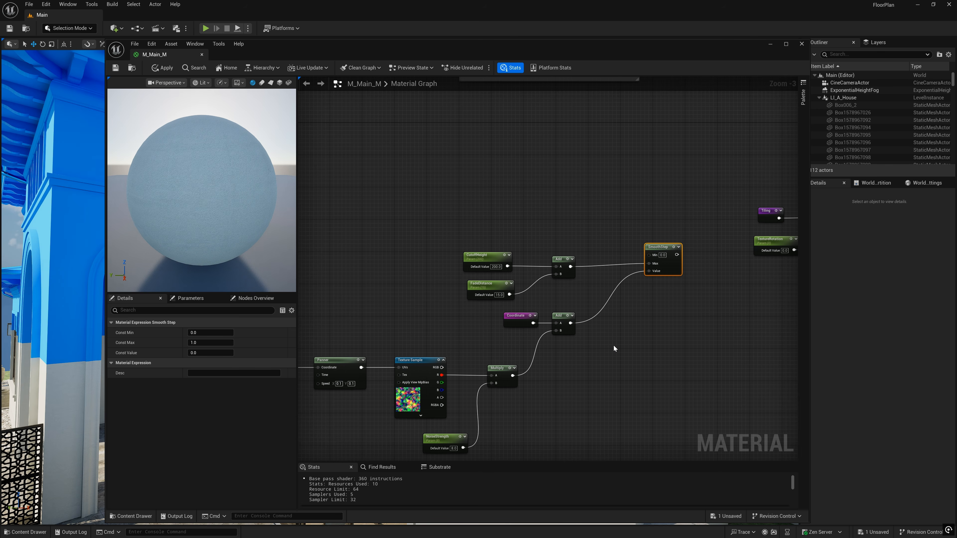
Duplicate the CutoffHeight parameter above the height Add and connect the copy to SmoothStep's Min
{"action": "left_click", "coordinate": [485, 263]}
{"action": "key", "text": "ctrl+c"}
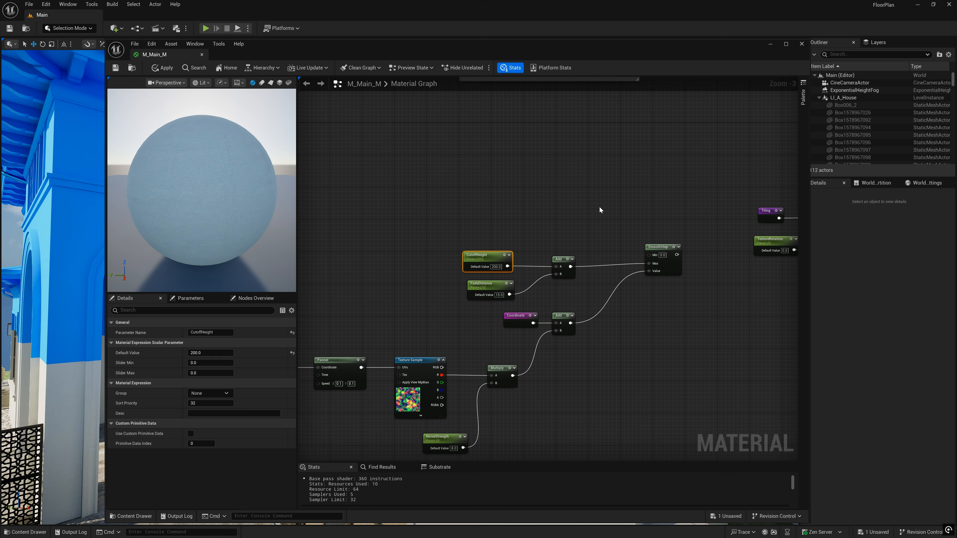
{"action": "key", "text": "ctrl+v"}
{"action": "left_click_drag", "start_coordinate": [621, 213], "coordinate": [572, 221]}
{"action": "left_click_drag", "start_coordinate": [650, 259], "coordinate": [648, 255]}
{"action": "left_click_drag", "start_coordinate": [580, 220], "coordinate": [596, 231]}
Straighten the connections between the lower CutoffHeight, the height Add and the SmoothStep node
{"action": "left_click_drag", "start_coordinate": [706, 257], "coordinate": [455, 271]}
{"action": "key", "text": "q"}
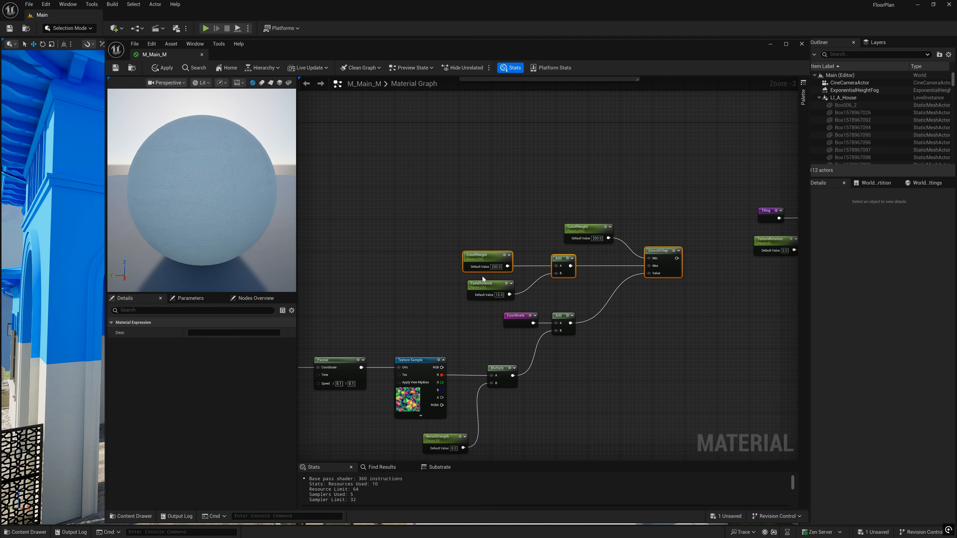
{"action": "left_click", "coordinate": [473, 183]}
{"action": "scroll", "coordinate": [504, 268], "scroll_direction": "up", "scroll_amount": 2}
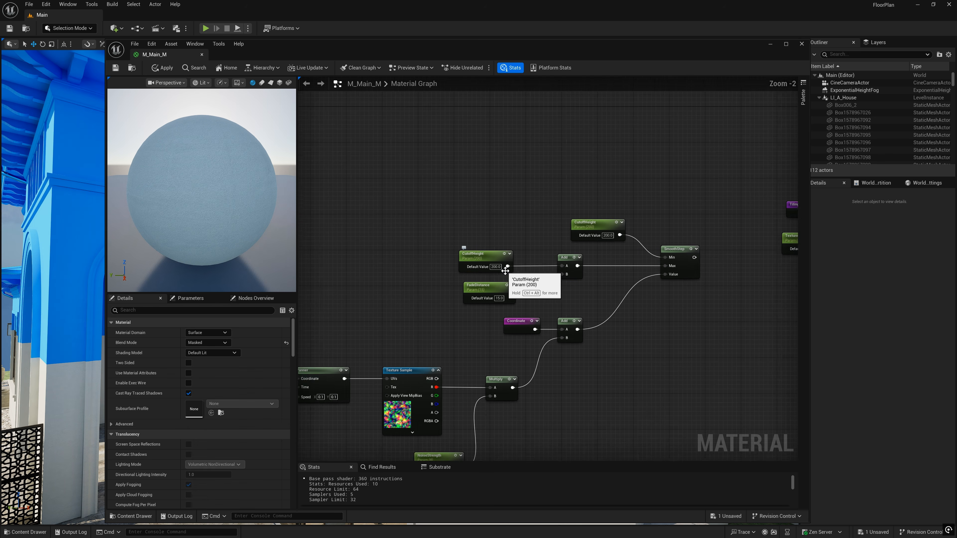
Add a OneMinus node fed by the SmoothStep output and align it beside the SmoothStep node
{"action": "right_click_drag", "start_coordinate": [617, 383], "coordinate": [594, 352]}
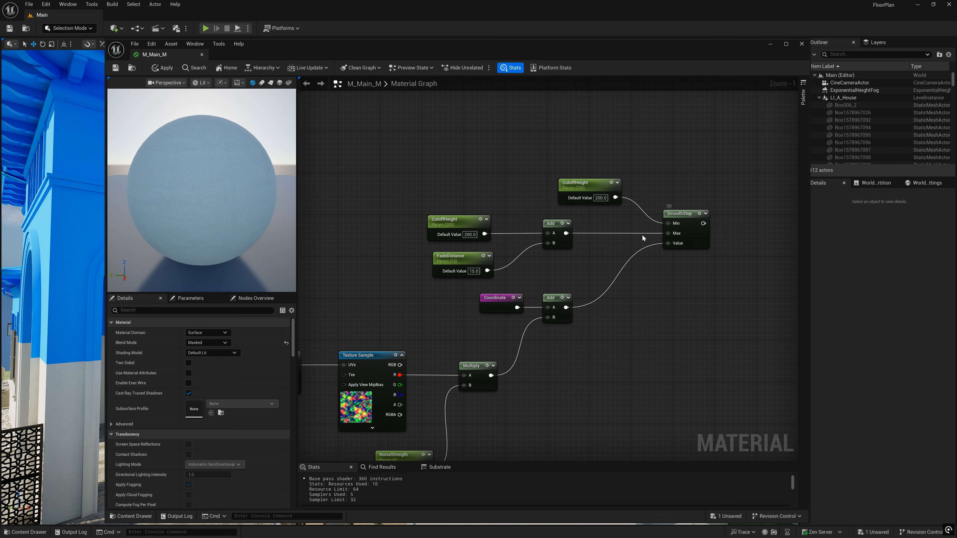
{"action": "right_click", "coordinate": [645, 324]}
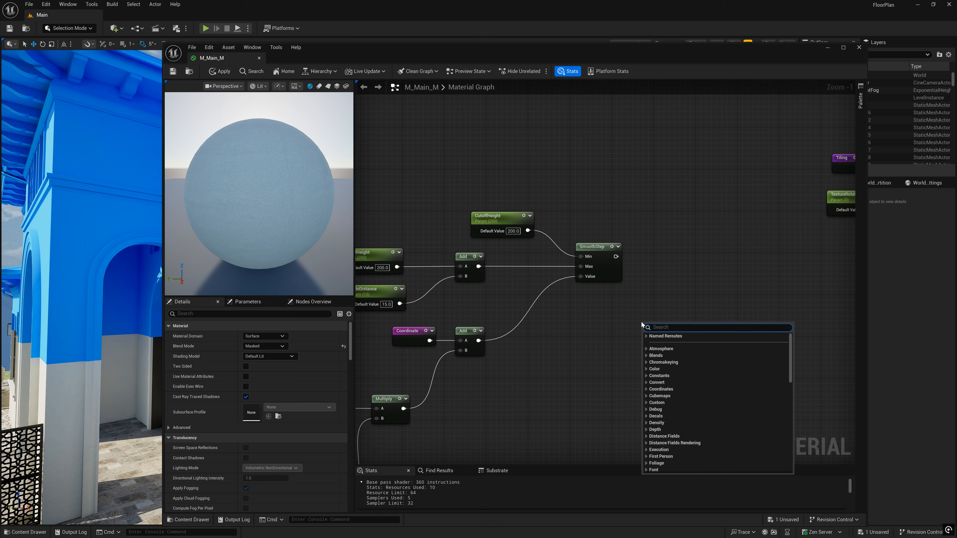
{"action": "type", "text": "one"}
{"action": "left_click", "coordinate": [664, 343]}
{"action": "left_click_drag", "start_coordinate": [647, 328], "coordinate": [656, 249]}
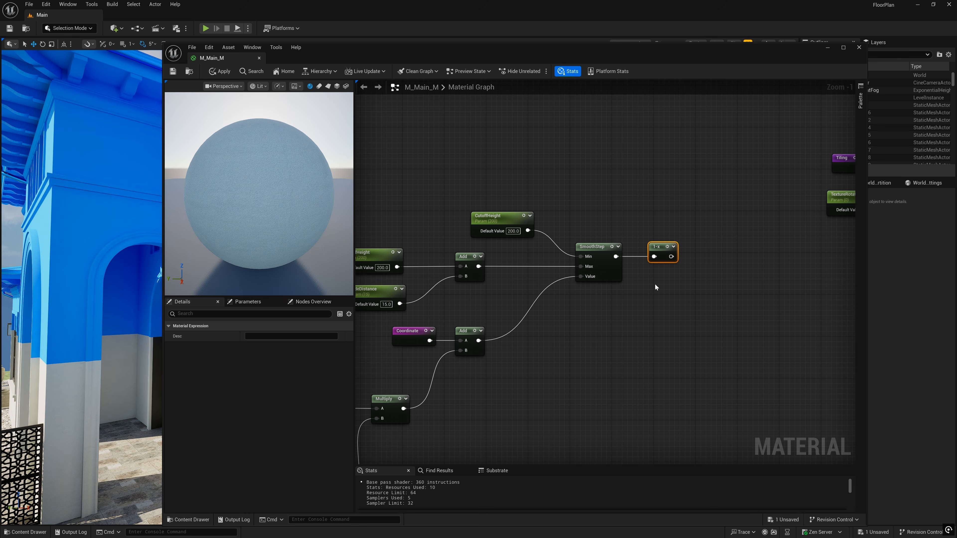
Add an If node and place it after the 1-x node
{"action": "right_click", "coordinate": [730, 285]}
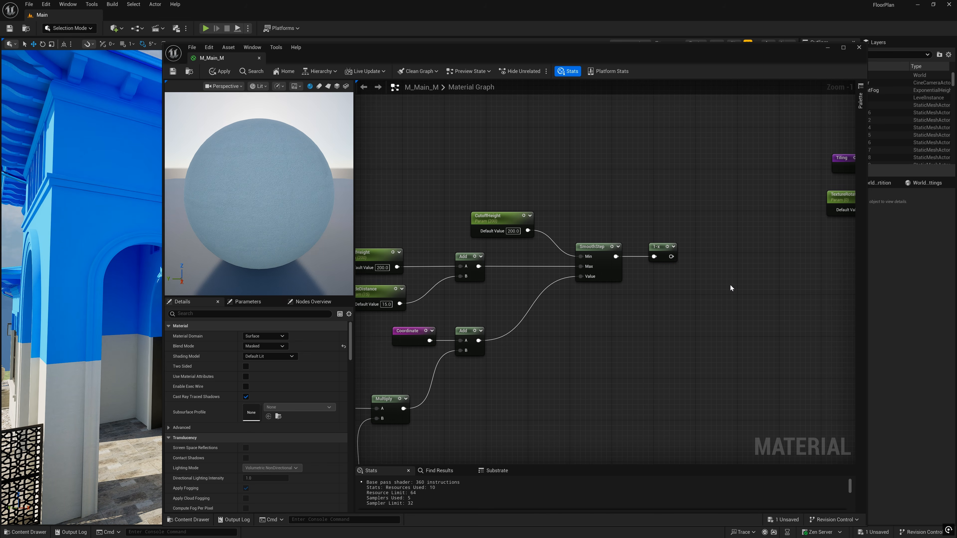
{"action": "type", "text": "if"}
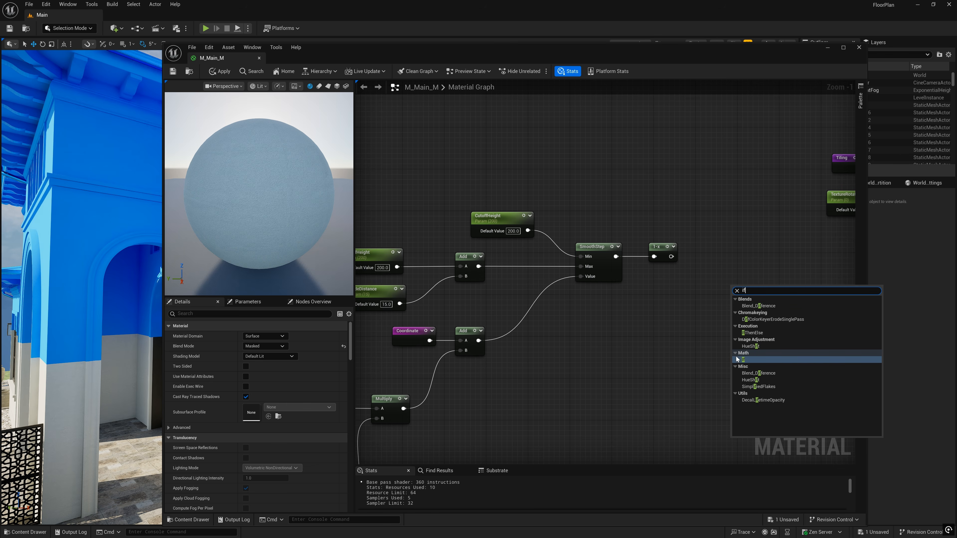
{"action": "left_click", "coordinate": [747, 359]}
{"action": "left_click_drag", "start_coordinate": [739, 300], "coordinate": [744, 254]}
{"action": "right_click_drag", "start_coordinate": [673, 330], "coordinate": [585, 334]}
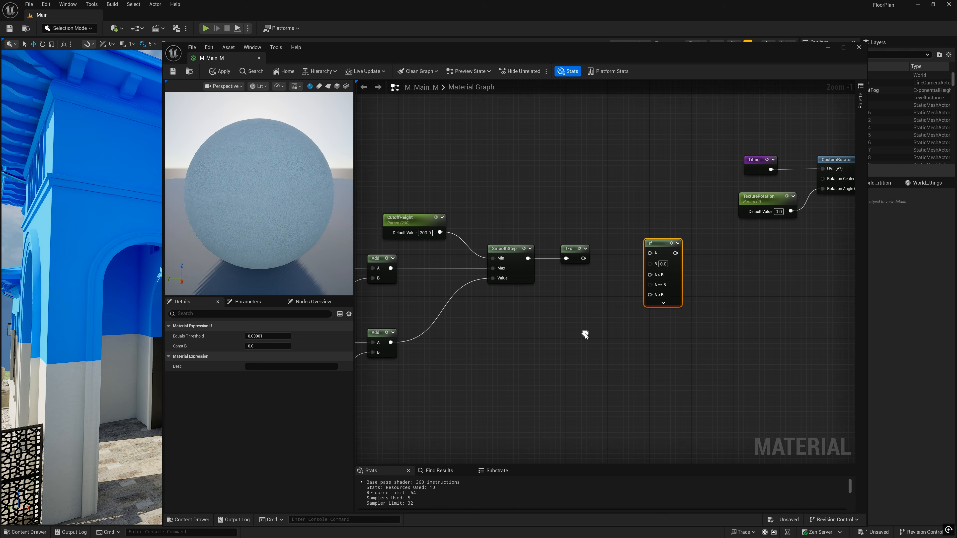
Connect 1-x to the If node's A input and add a DitherTemporalAA node feeding its B input
{"action": "left_click_drag", "start_coordinate": [583, 258], "coordinate": [580, 319]}
{"action": "type", "text": "dithe"}
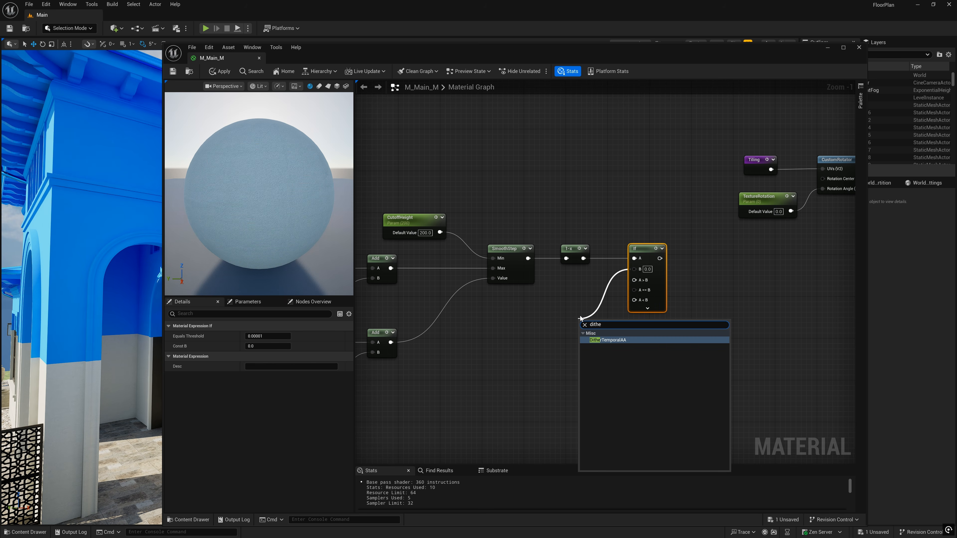
{"action": "left_click", "coordinate": [611, 340]}
{"action": "left_click_drag", "start_coordinate": [599, 322], "coordinate": [567, 301]}
Add a Constant node with value 1 on the If node's A > B input and place it below DitherTemporalAA
{"action": "left_click_drag", "start_coordinate": [641, 249], "coordinate": [620, 342]}
{"action": "type", "text": "const"}
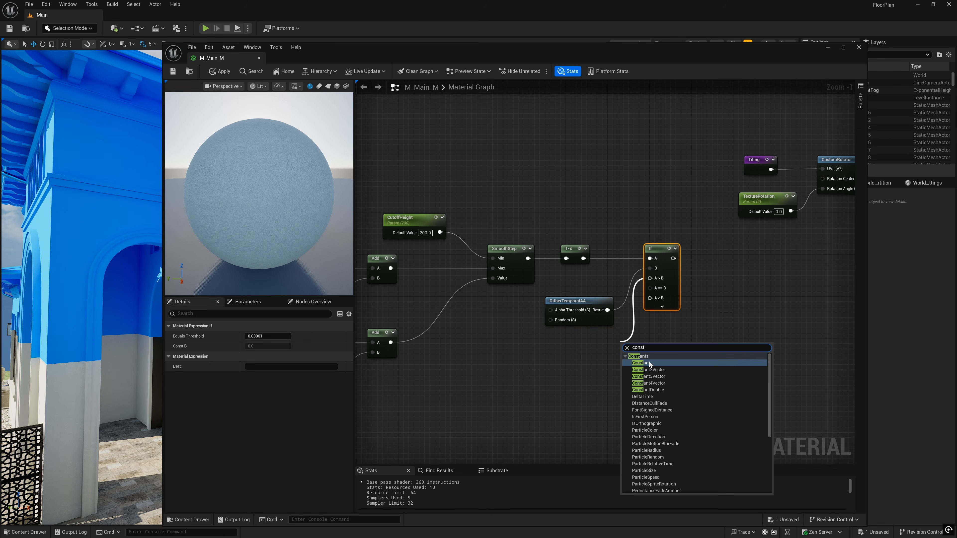
{"action": "left_click", "coordinate": [649, 363]}
{"action": "left_click", "coordinate": [645, 354]}
{"action": "type", "text": "1"}
{"action": "left_click", "coordinate": [632, 397]}
{"action": "left_click_drag", "start_coordinate": [651, 343], "coordinate": [603, 339]}
Add a second Constant node for the If node's A < B input, placed below the first Constant
{"action": "left_click_drag", "start_coordinate": [660, 259], "coordinate": [667, 299]}
{"action": "type", "text": "consta"}
{"action": "left_click", "coordinate": [648, 387]}
{"action": "left_click", "coordinate": [691, 377]}
Group the whole noise-fade network, from texture coordinates to the If node, in a comment box
{"action": "scroll", "coordinate": [691, 378], "scroll_direction": "down", "scroll_amount": 3}
{"action": "right_click_drag", "start_coordinate": [691, 378], "coordinate": [523, 324]}
{"action": "scroll", "coordinate": [522, 325], "scroll_direction": "down", "scroll_amount": 1}
{"action": "right_click_drag", "start_coordinate": [438, 354], "coordinate": [645, 307]}
{"action": "left_click_drag", "start_coordinate": [748, 212], "coordinate": [401, 368]}
{"action": "key", "text": "c"}
{"action": "left_click", "coordinate": [639, 403]}
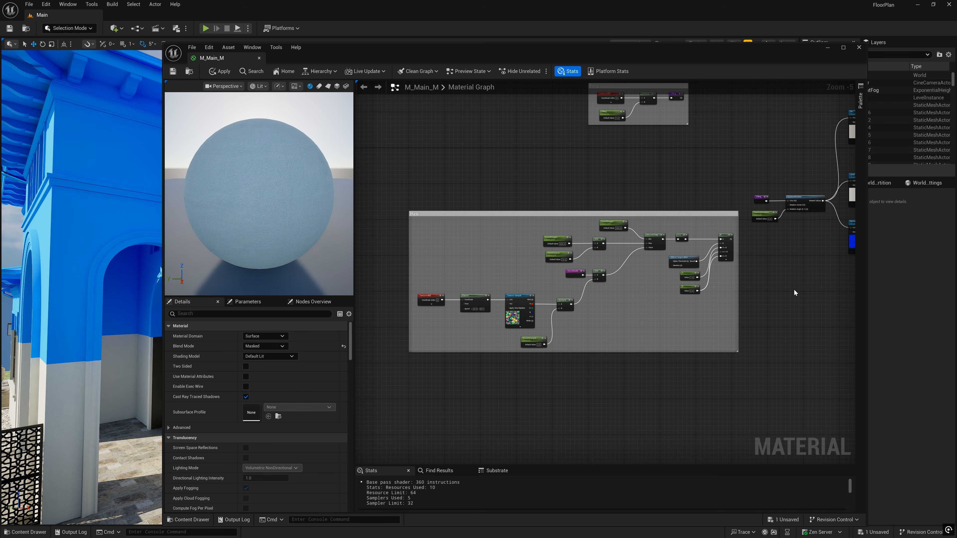
Connect the If node's output to the Opacity Mask input of the main material node
{"action": "right_click_drag", "start_coordinate": [736, 243], "coordinate": [430, 302]}
{"action": "scroll", "coordinate": [430, 301], "scroll_direction": "up", "scroll_amount": 1}
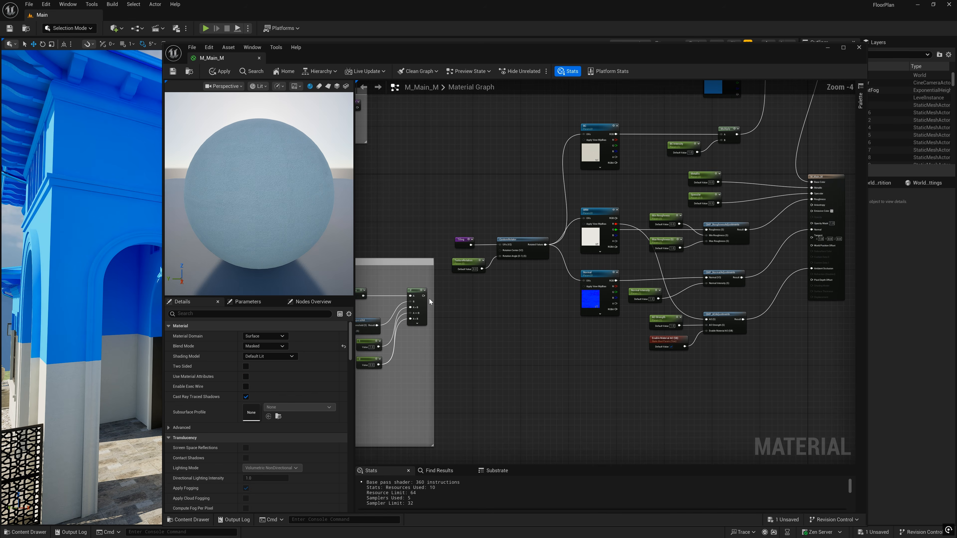
{"action": "left_click_drag", "start_coordinate": [424, 295], "coordinate": [810, 223]}
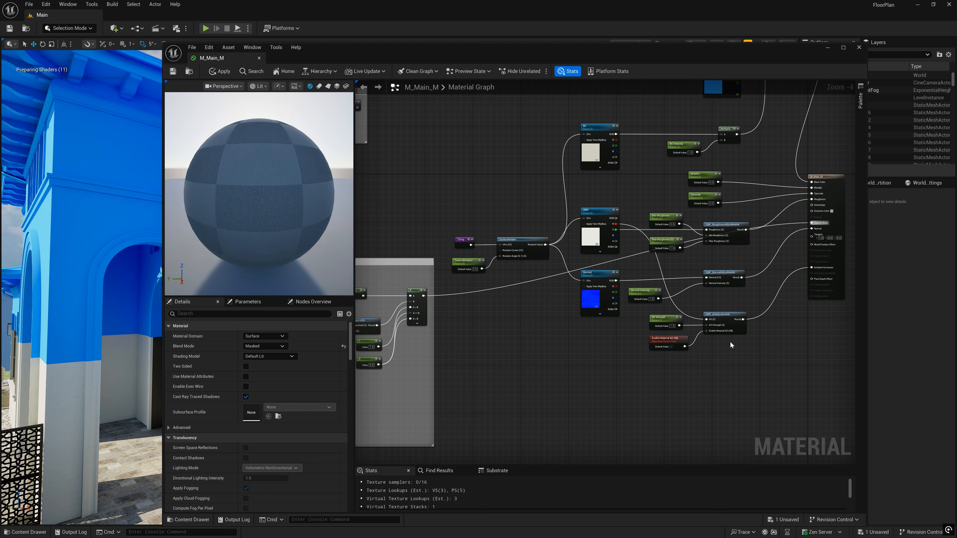
Move the noise-fade comment group lower and reroute its opacity mask connection beneath the texture nodes
{"action": "right_click_drag", "start_coordinate": [498, 351], "coordinate": [790, 304]}
{"action": "scroll", "coordinate": [666, 234], "scroll_direction": "down", "scroll_amount": 2}
{"action": "left_click", "coordinate": [623, 225]}
{"action": "right_click_drag", "start_coordinate": [621, 231], "coordinate": [488, 236]}
{"action": "left_click_drag", "start_coordinate": [511, 231], "coordinate": [514, 268]}
{"action": "scroll", "coordinate": [712, 227], "scroll_direction": "up", "scroll_amount": 1}
{"action": "double_click", "coordinate": [556, 301]}
{"action": "left_click_drag", "start_coordinate": [556, 301], "coordinate": [734, 310]}
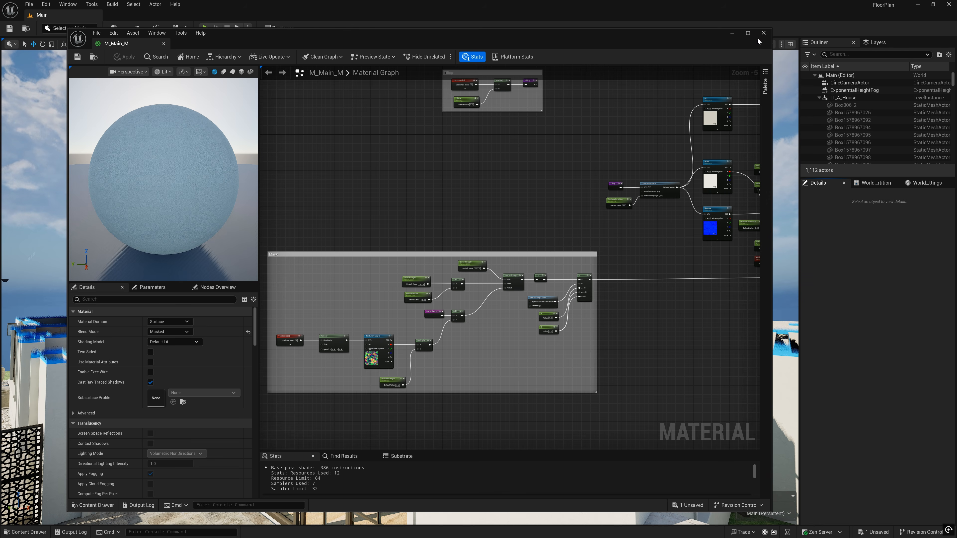
Close the material editor and fly close to the house walls to examine the faded cut edges
{"action": "left_click", "coordinate": [764, 34]}
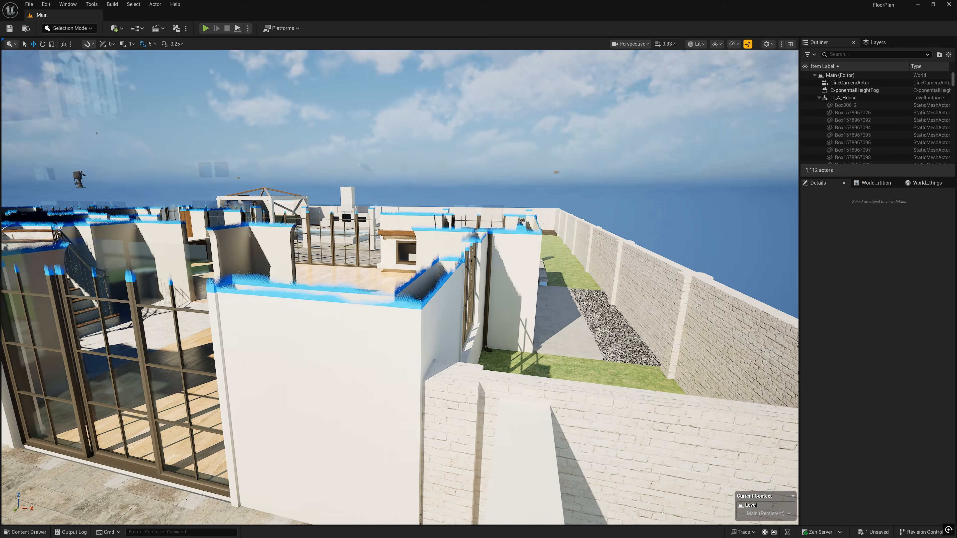
{"action": "key", "text": "w"}
{"action": "right_click_drag", "start_coordinate": [399, 287], "coordinate": [197, 276]}
{"action": "key", "text": "w"}
{"action": "key", "text": "a"}
{"action": "key", "text": "s"}
{"action": "key", "text": "d"}
{"action": "key", "text": "s"}
{"action": "key", "text": "w"}
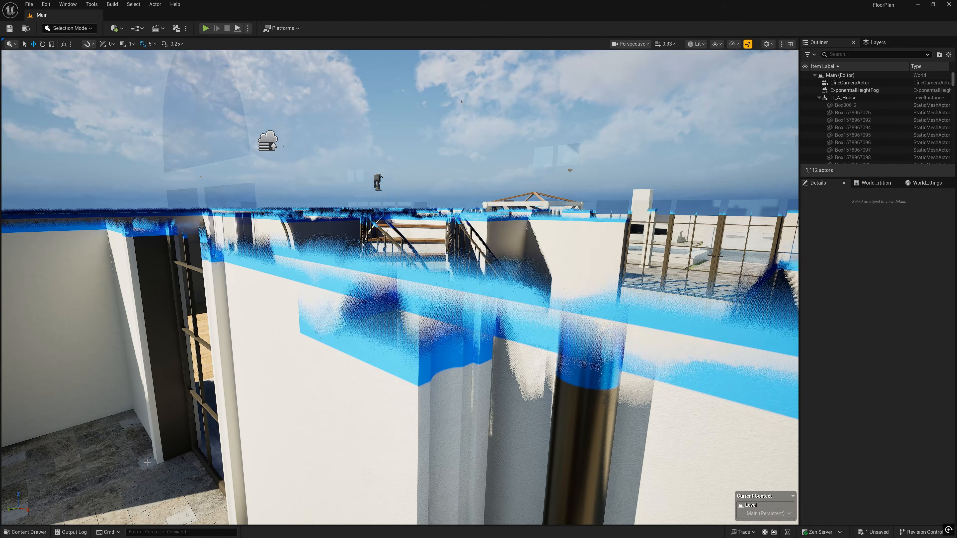
Reopen the M_Main_M material from The_House Materials folder at the free area above the noise-fade group
{"action": "left_click", "coordinate": [24, 532]}
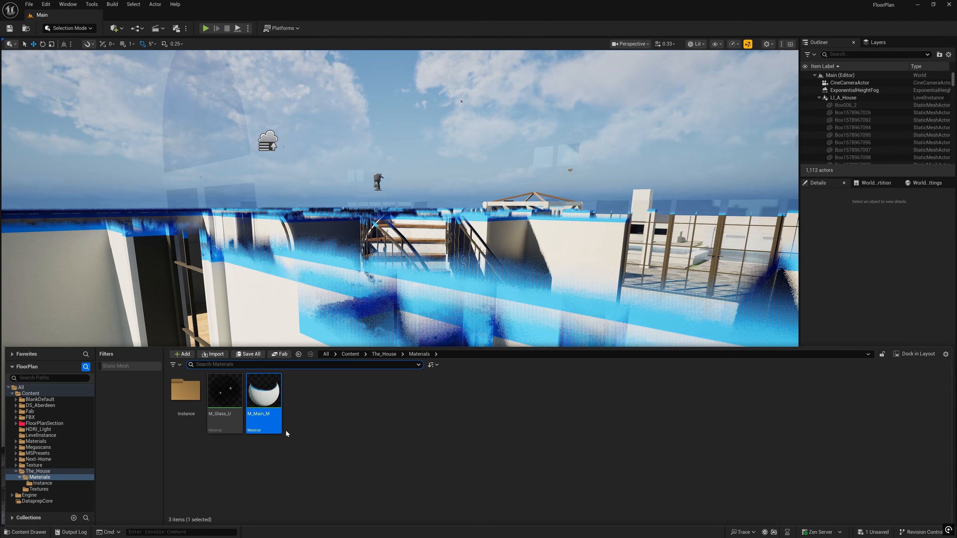
{"action": "double_click", "coordinate": [259, 401]}
{"action": "scroll", "coordinate": [532, 276], "scroll_direction": "down", "scroll_amount": 5}
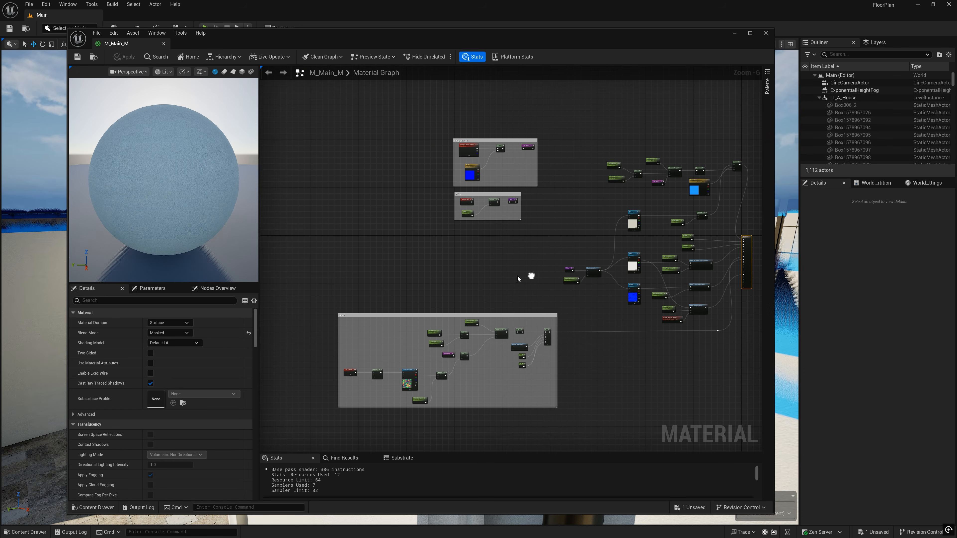
{"action": "scroll", "coordinate": [426, 270], "scroll_direction": "up", "scroll_amount": 2}
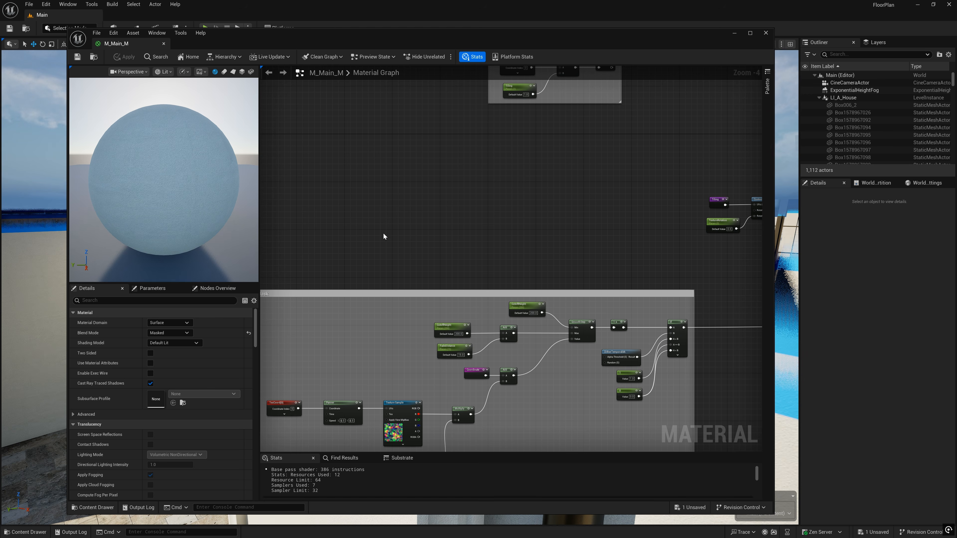
Create a vector parameter named CutGlowColor above the noise-fade group with a bright cyan default colour
{"action": "right_click", "coordinate": [449, 200]}
{"action": "type", "text": "vectorp"}
{"action": "left_click", "coordinate": [489, 227]}
{"action": "type", "text": "CutGlowColor"}
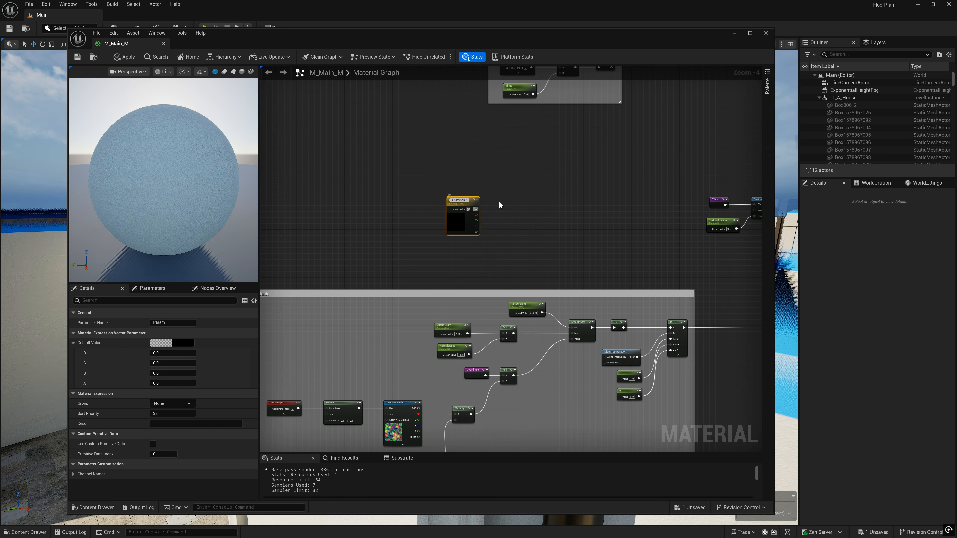
{"action": "scroll", "coordinate": [469, 220], "scroll_direction": "up", "scroll_amount": 4}
{"action": "left_click", "coordinate": [188, 343]}
{"action": "left_click_drag", "start_coordinate": [232, 379], "coordinate": [196, 373]}
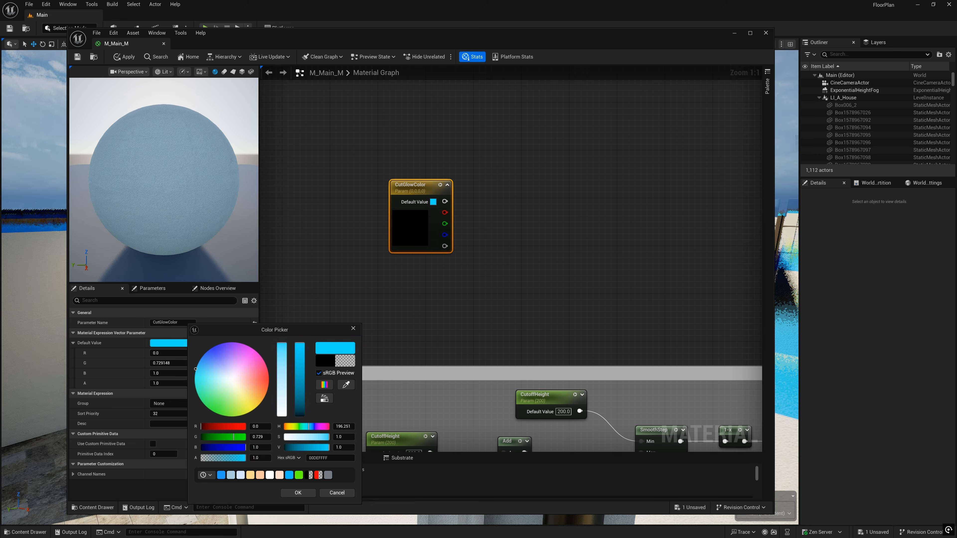
{"action": "left_click", "coordinate": [298, 493]}
Create a scalar parameter named GlowPower with default value 500 and place it below CutGlowColor
{"action": "right_click", "coordinate": [425, 287]}
{"action": "type", "text": "scal"}
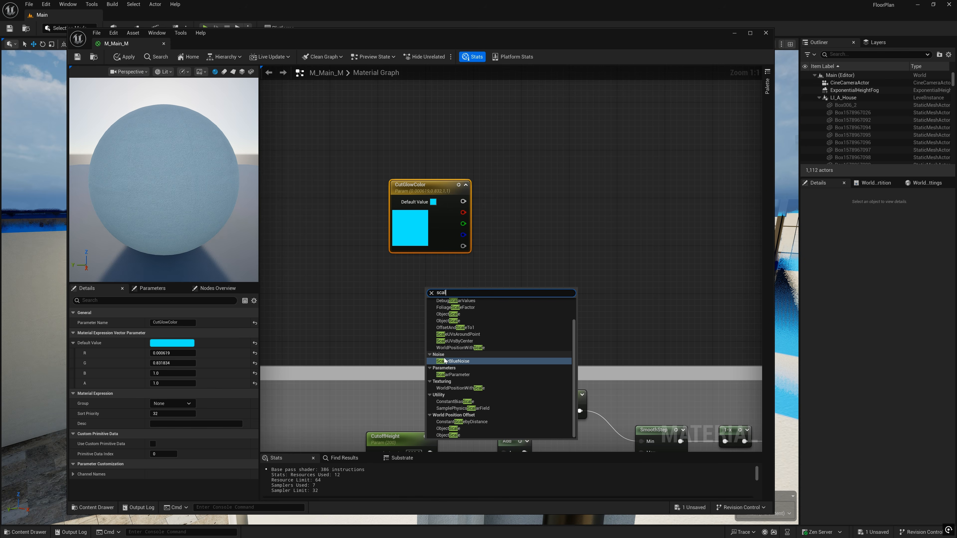
{"action": "left_click", "coordinate": [445, 360]}
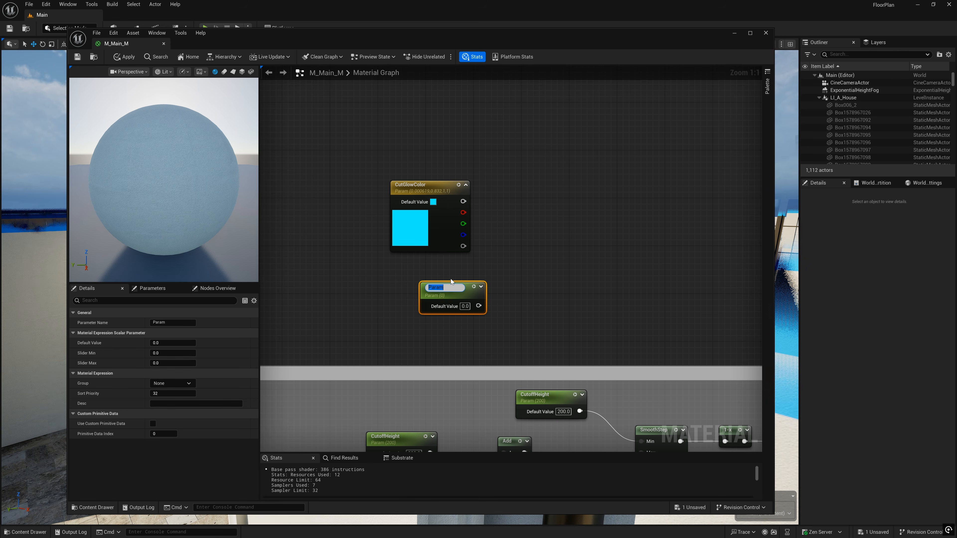
{"action": "type", "text": "GlowPower"}
{"action": "key", "text": "Return"}
{"action": "left_click_drag", "start_coordinate": [455, 294], "coordinate": [437, 270]}
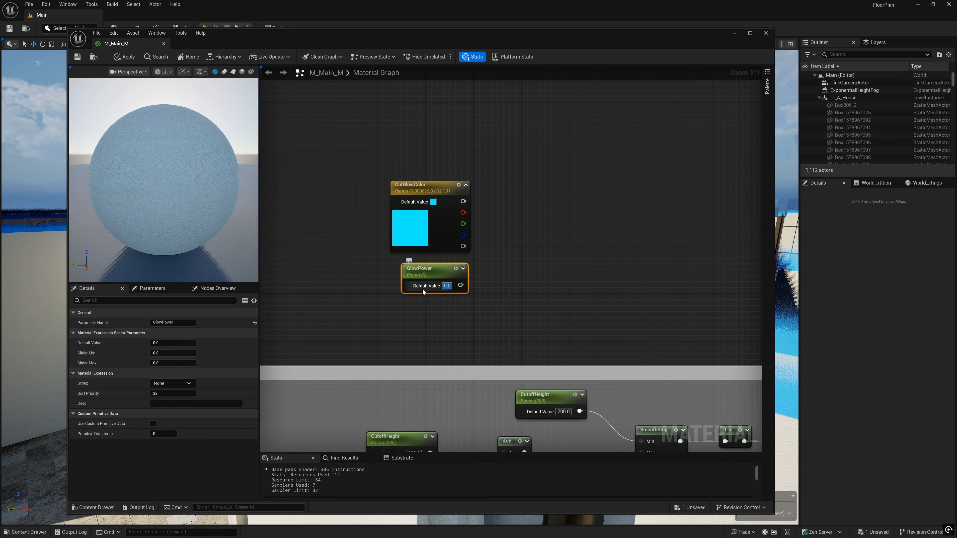
{"action": "type", "text": "500"}
{"action": "left_click", "coordinate": [524, 283]}
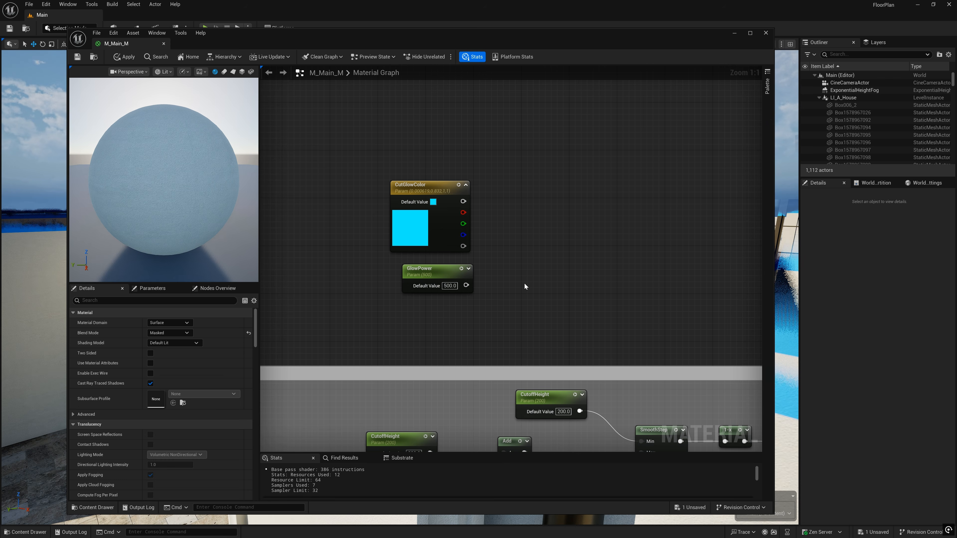
Add a Multiply node and connect CutGlowColor to A and GlowPower to B
{"action": "right_click", "coordinate": [520, 228]}
{"action": "type", "text": "mu"}
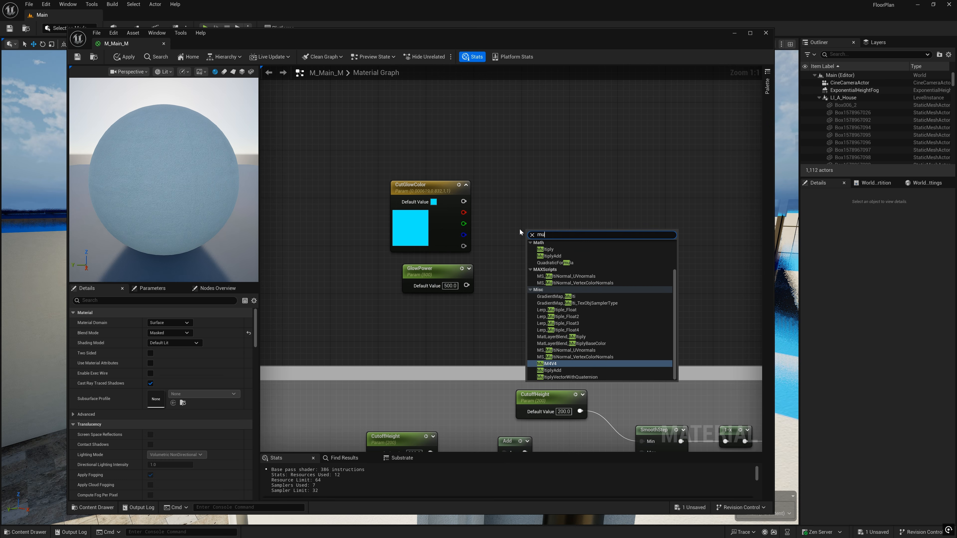
{"action": "type", "text": "lt"}
{"action": "left_click", "coordinate": [548, 263]}
{"action": "left_click_drag", "start_coordinate": [463, 202], "coordinate": [521, 242]}
{"action": "left_click_drag", "start_coordinate": [466, 285], "coordinate": [608, 242]}
Add a second Multiply after the glow Multiply and connect the SmoothStep output to its B input
{"action": "type", "text": "mult"}
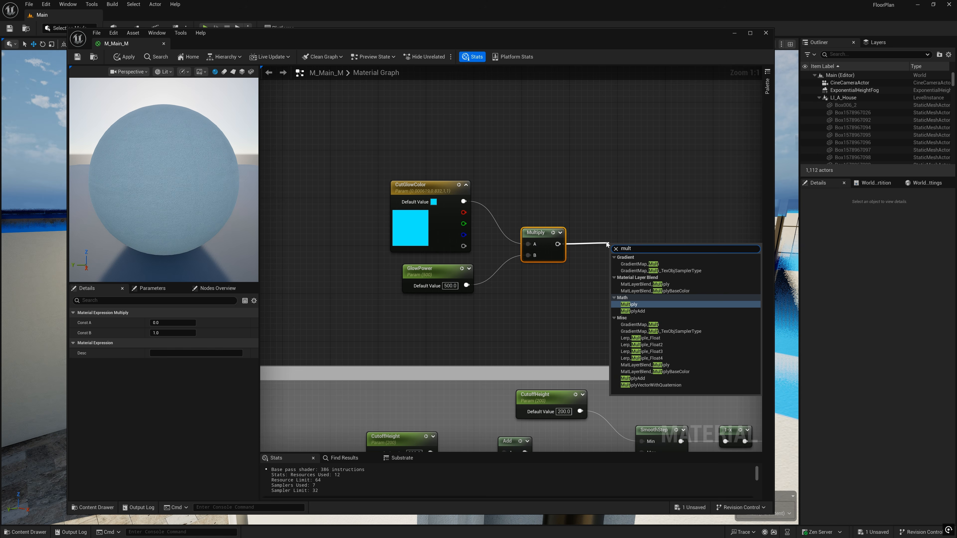
{"action": "left_click", "coordinate": [623, 306]}
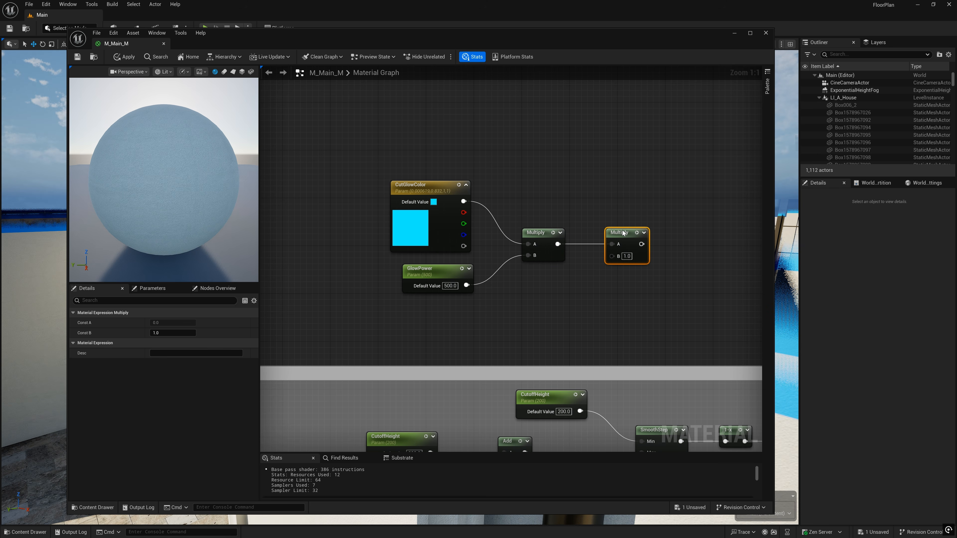
{"action": "right_click_drag", "start_coordinate": [640, 318], "coordinate": [532, 272]}
{"action": "left_click_drag", "start_coordinate": [518, 186], "coordinate": [613, 187]}
{"action": "left_click_drag", "start_coordinate": [573, 395], "coordinate": [601, 214]}
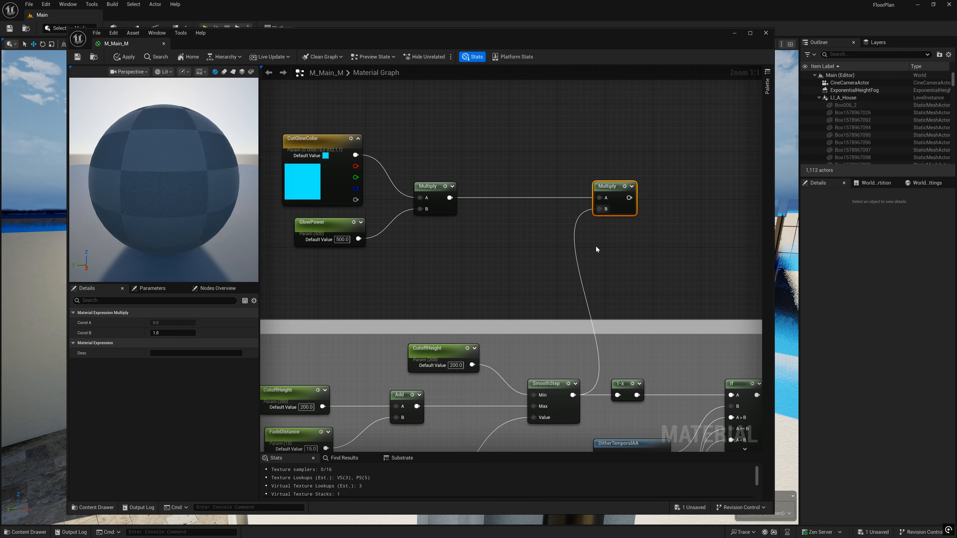
{"action": "left_click", "coordinate": [597, 268]}
Connect the second Multiply to the material's Emissive Color and reroute the connection above the texture nodes
{"action": "scroll", "coordinate": [597, 269], "scroll_direction": "down", "scroll_amount": 6}
{"action": "right_click_drag", "start_coordinate": [656, 226], "coordinate": [433, 242]}
{"action": "scroll", "coordinate": [432, 241], "scroll_direction": "up", "scroll_amount": 1}
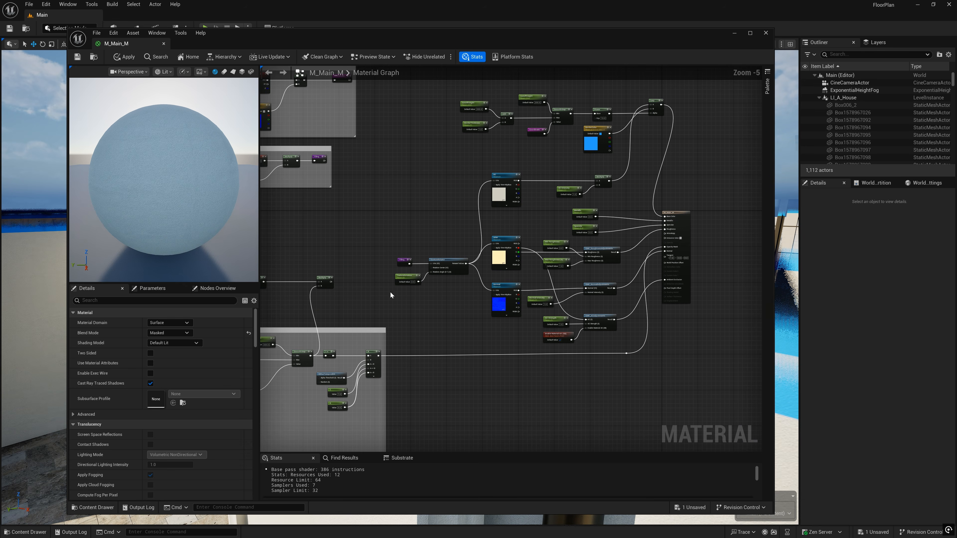
{"action": "left_click_drag", "start_coordinate": [330, 282], "coordinate": [665, 238]}
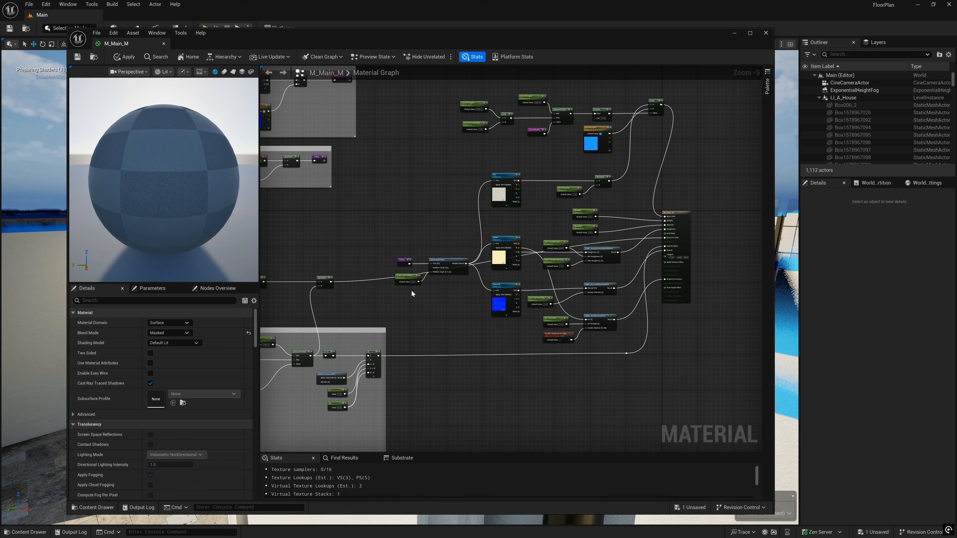
{"action": "double_click", "coordinate": [381, 279]}
{"action": "left_click_drag", "start_coordinate": [381, 279], "coordinate": [382, 232]}
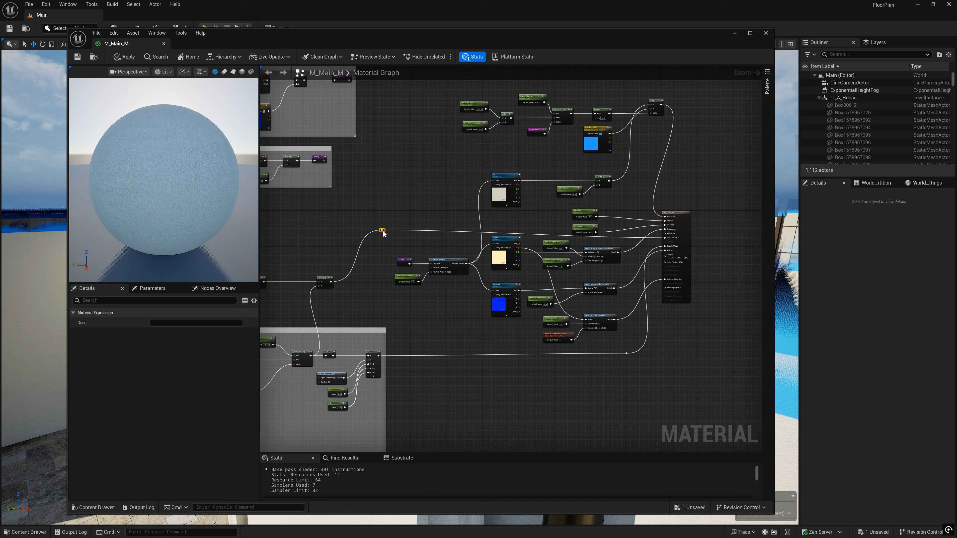
Group the CutGlowColor, GlowPower and Multiply nodes in a comment box titled Cut Glow
{"action": "left_click", "coordinate": [702, 344]}
{"action": "right_click_drag", "start_coordinate": [386, 318], "coordinate": [601, 307]}
{"action": "left_click_drag", "start_coordinate": [559, 220], "coordinate": [324, 303]}
{"action": "key", "text": "c"}
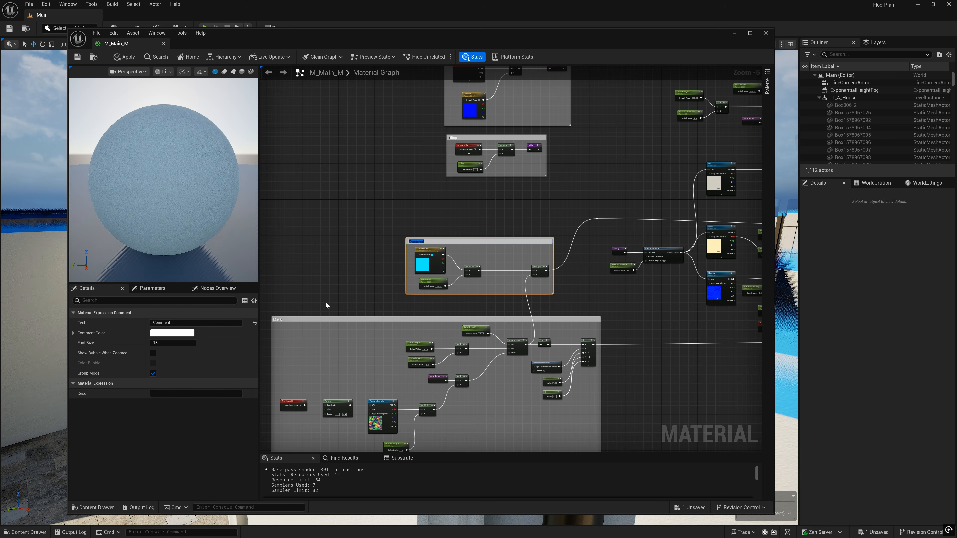
{"action": "type", "text": "Cut Glow"}
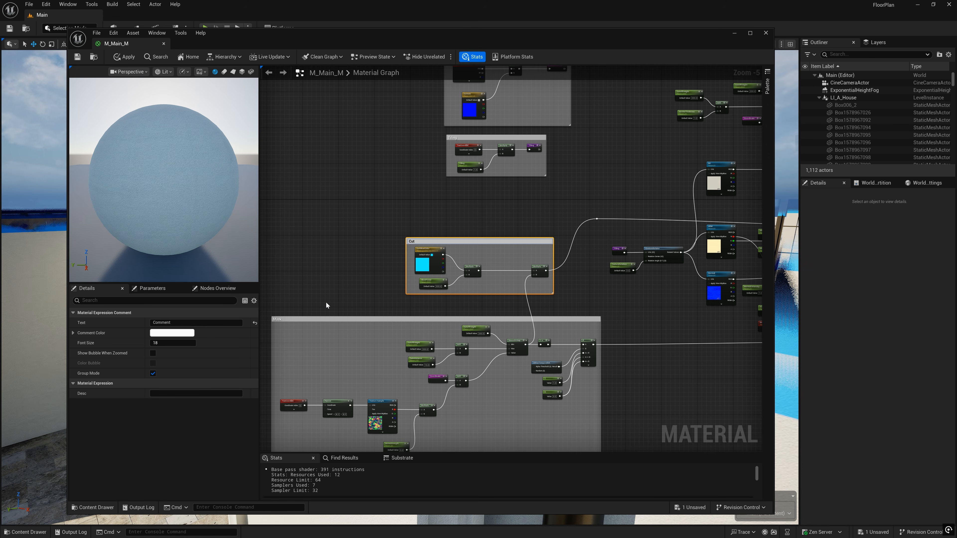
{"action": "left_click", "coordinate": [342, 291]}
Apply and save the M_Main_M changes, then close its editor to view the glowing cut in the level
{"action": "left_click", "coordinate": [124, 57]}
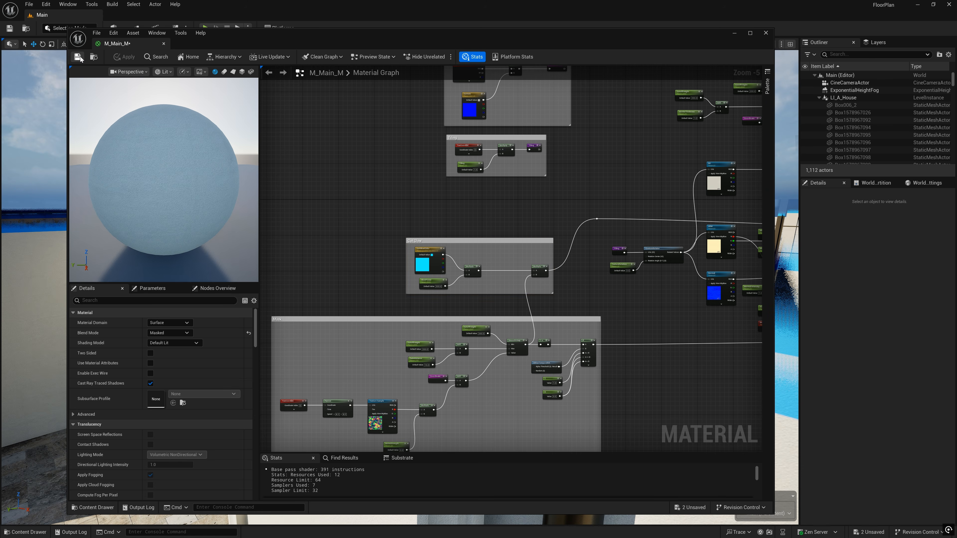
{"action": "left_click", "coordinate": [78, 56]}
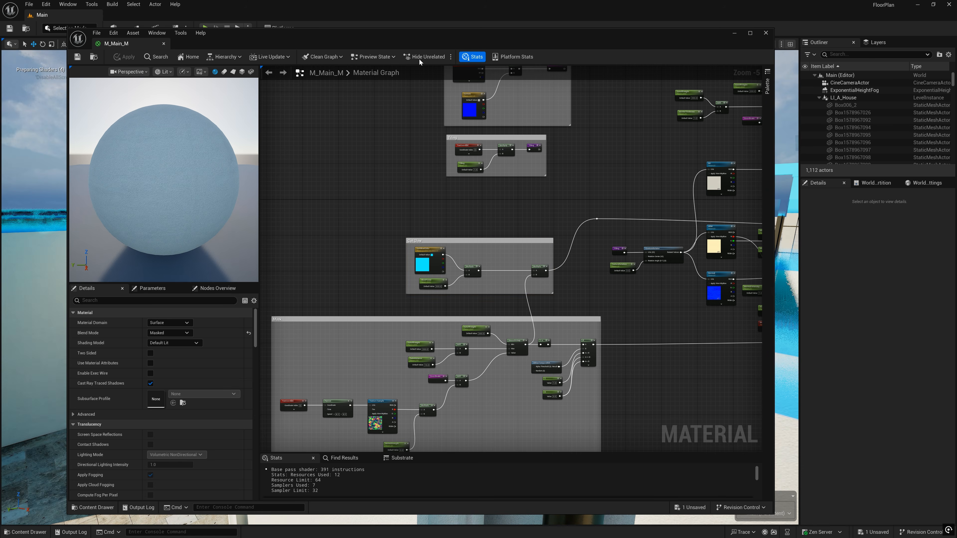
{"action": "left_click", "coordinate": [769, 36]}
{"action": "right_click_drag", "start_coordinate": [478, 291], "coordinate": [469, 332]}
Open the MI_Stucco instance and try a CutoffHeight of about 166 against the house in the level
{"action": "left_click", "coordinate": [25, 532]}
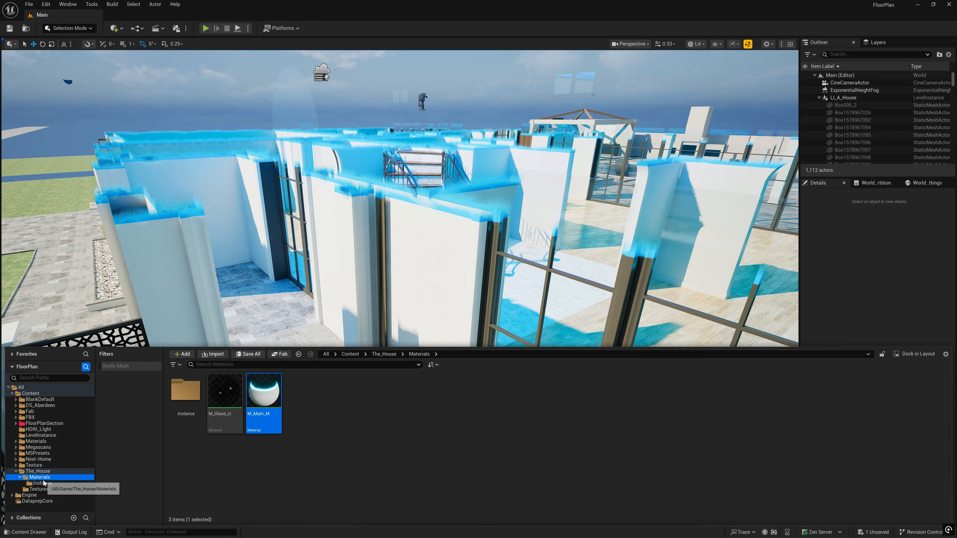
{"action": "double_click", "coordinate": [380, 392]}
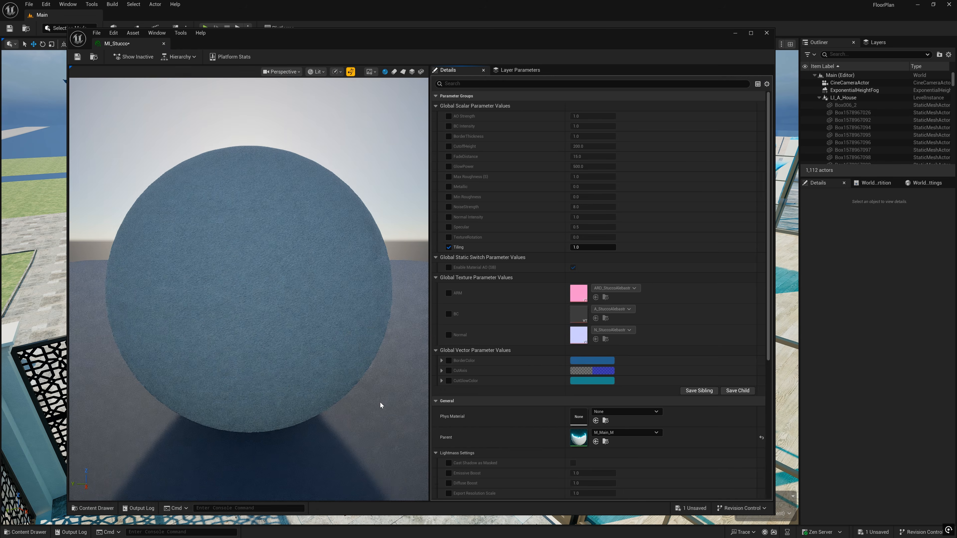
{"action": "left_click_drag", "start_coordinate": [578, 47], "coordinate": [384, 266]}
{"action": "mouse_move", "coordinate": [392, 365]}
{"action": "left_mouse_down"}
{"action": "mouse_move", "coordinate": [418, 365]}
{"action": "mouse_move", "coordinate": [400, 364]}
{"action": "left_mouse_up"}
{"action": "right_click_drag", "start_coordinate": [641, 272], "coordinate": [626, 241]}
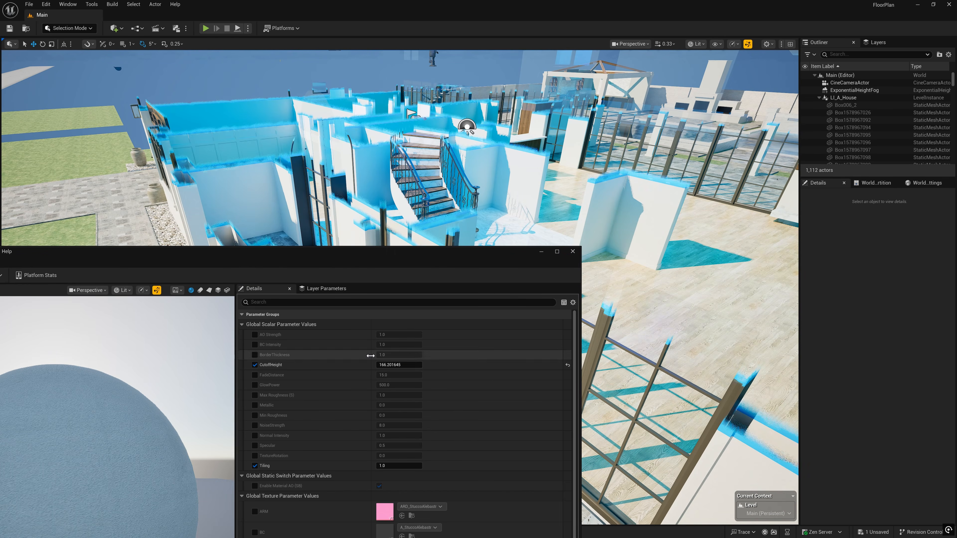
Reset MI_Stucco's CutoffHeight to its default of 200 and close the instance editor
{"action": "left_click", "coordinate": [254, 365]}
{"action": "left_click", "coordinate": [255, 365]}
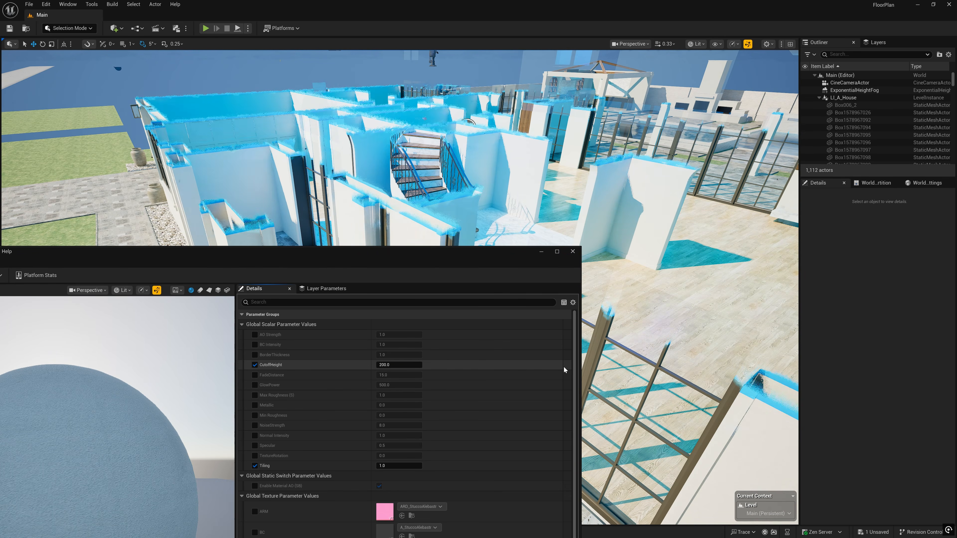
{"action": "left_click", "coordinate": [573, 252]}
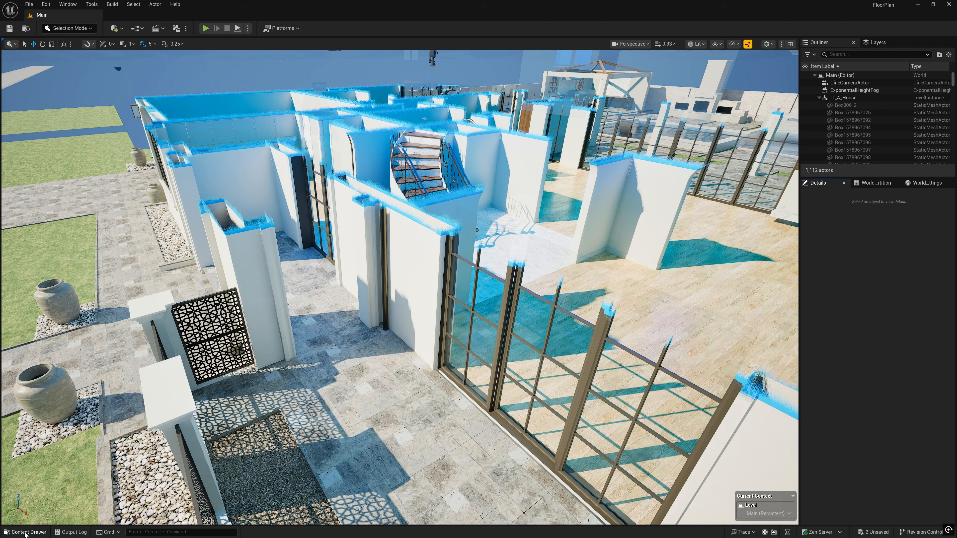
Create a Material Parameter Collection named MPC_CutHeightControl in the The_House Materials folder
{"action": "key", "text": "ctrl+space"}
{"action": "right_click", "coordinate": [344, 402]}
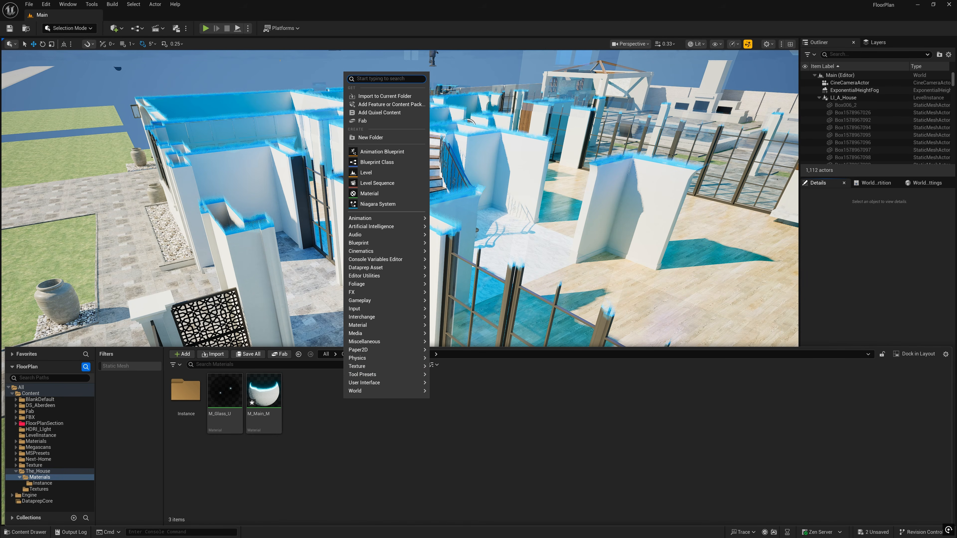
{"action": "type", "text": "collec"}
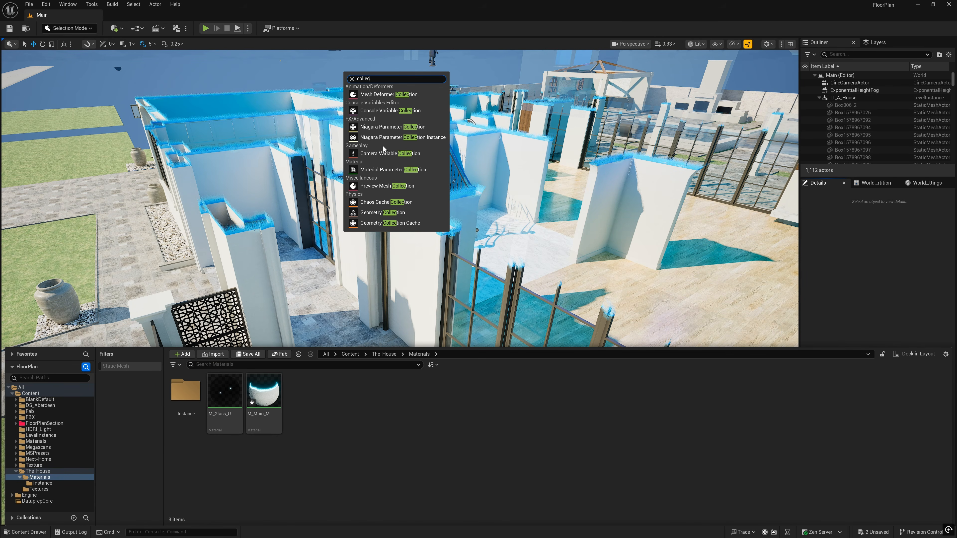
{"action": "left_click", "coordinate": [383, 170]}
{"action": "type", "text": "MPC_"}
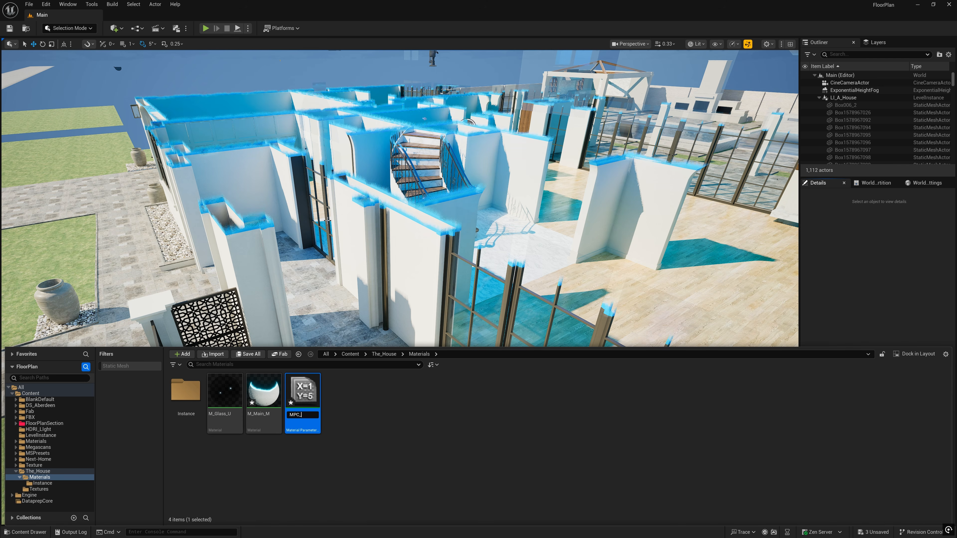
{"action": "type", "text": "CutHeigh"}
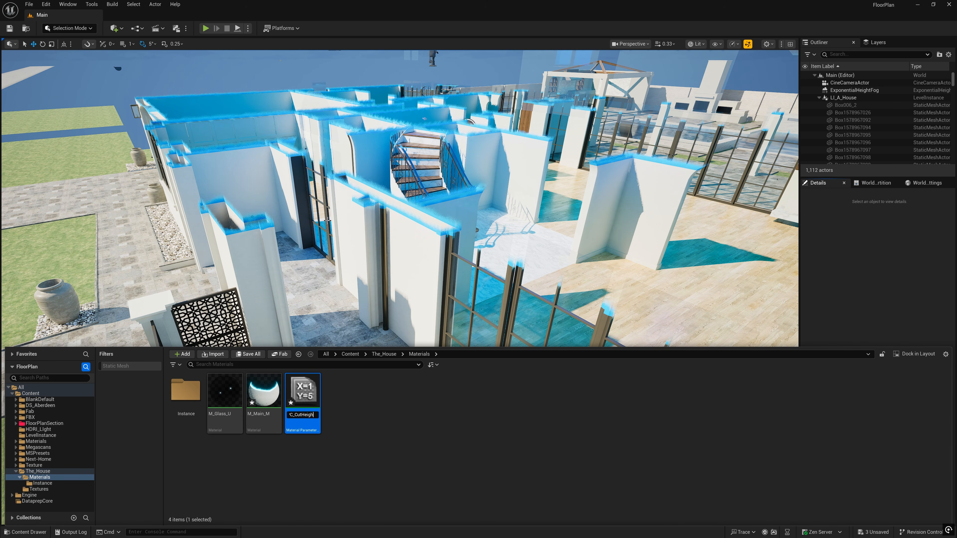
{"action": "type", "text": "tControl"}
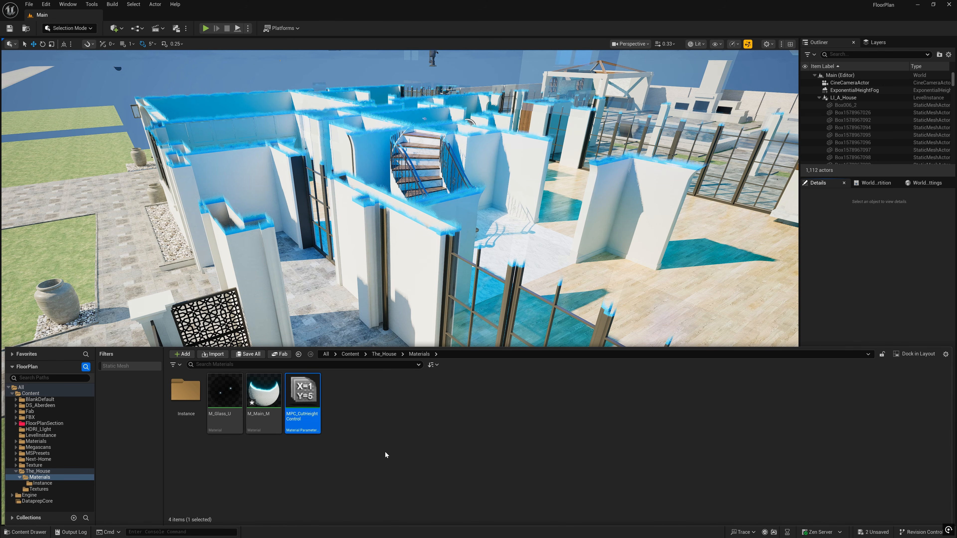
Add a scalar parameter named HeightCut with default value 800 to MPC_CutHeightControl, then save and close the collection
{"action": "double_click", "coordinate": [303, 394]}
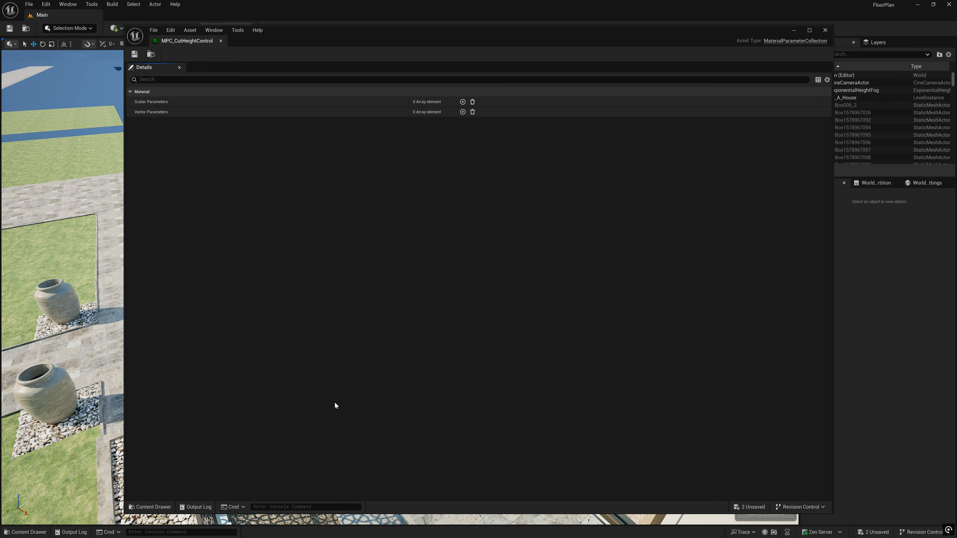
{"action": "left_click", "coordinate": [463, 102]}
{"action": "left_click", "coordinate": [137, 112]}
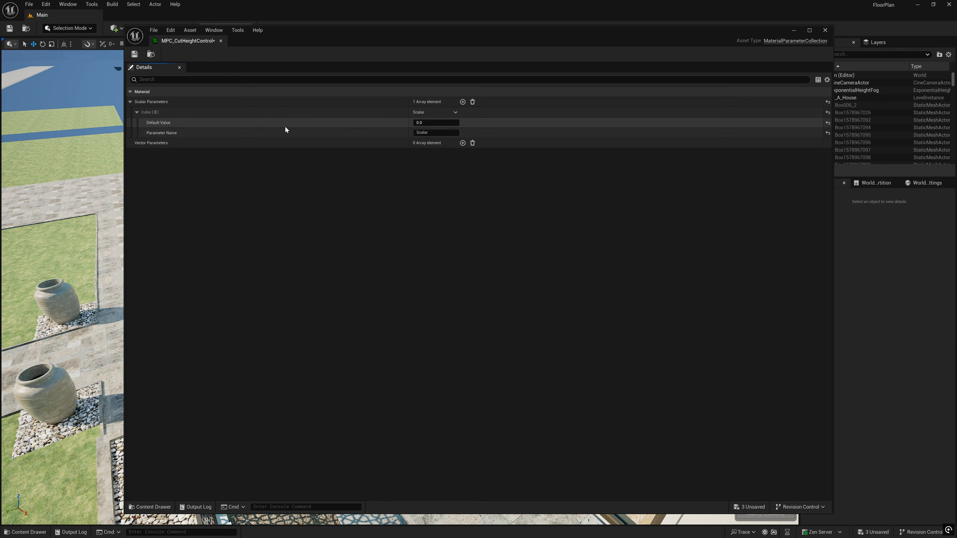
{"action": "type", "text": "HeightCut"}
{"action": "key", "text": "Return"}
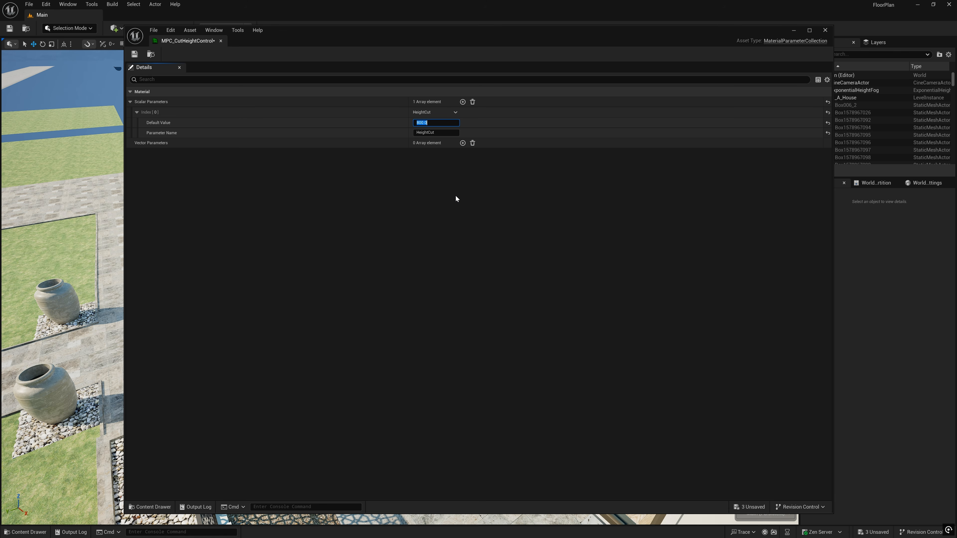
{"action": "left_click", "coordinate": [134, 55]}
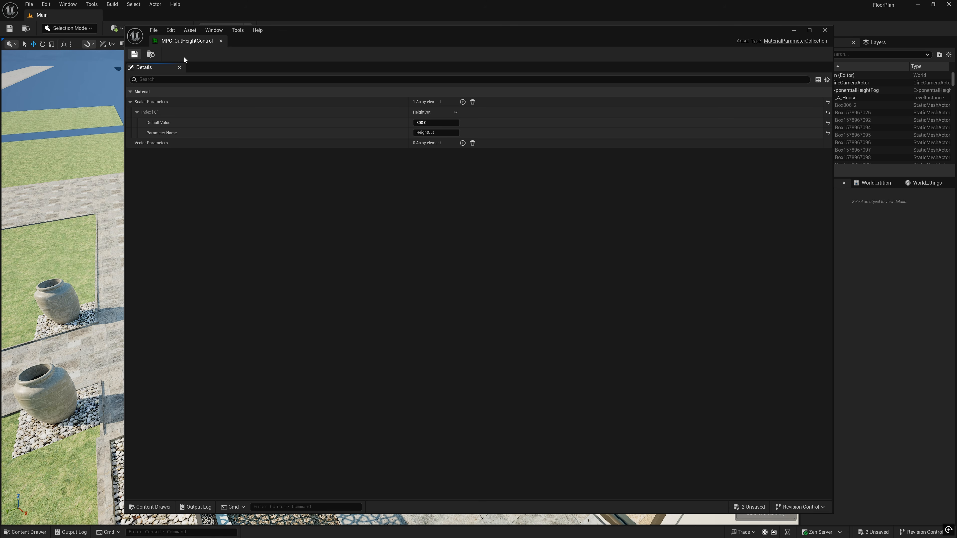
{"action": "left_click", "coordinate": [825, 31]}
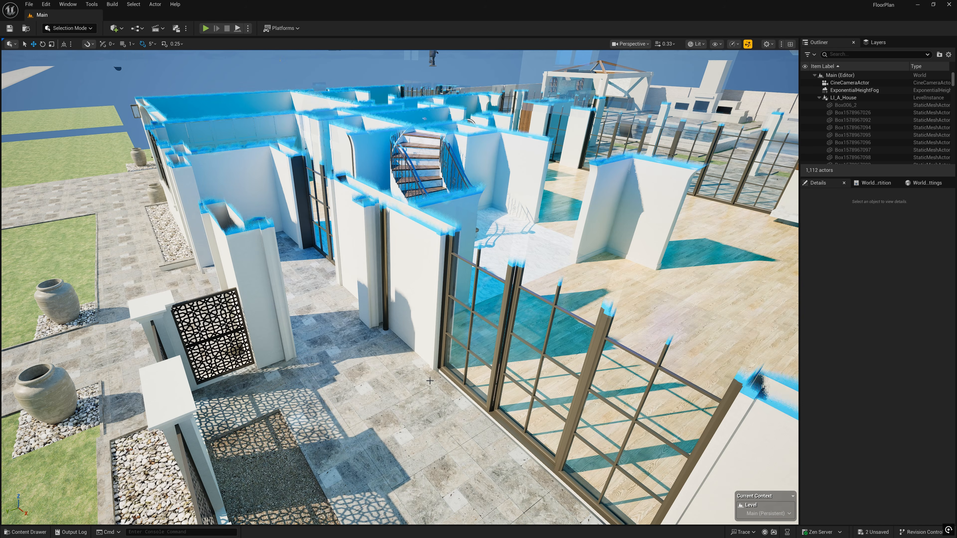
Open M_Main_M's material graph at the border nodes that use the CutoffHeight parameters
{"action": "key", "text": "ctrl+space"}
{"action": "left_click", "coordinate": [264, 392]}
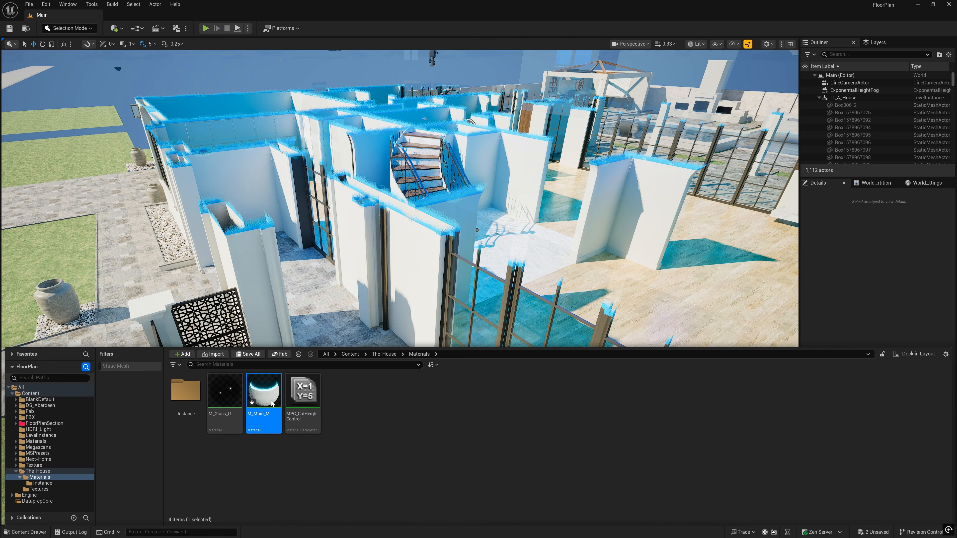
{"action": "double_click", "coordinate": [264, 392]}
{"action": "scroll", "coordinate": [694, 262], "scroll_direction": "down", "scroll_amount": 5}
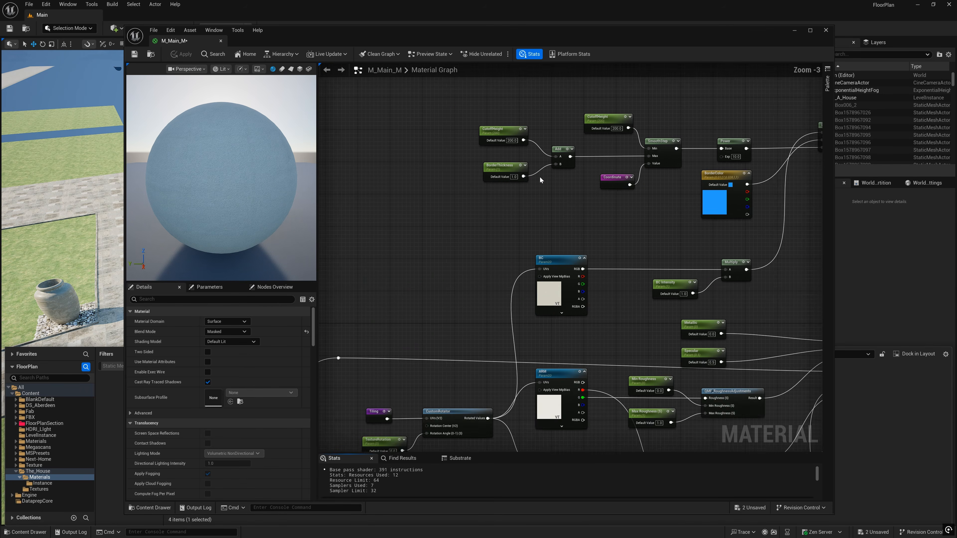
{"action": "scroll", "coordinate": [540, 178], "scroll_direction": "down", "scroll_amount": 1}
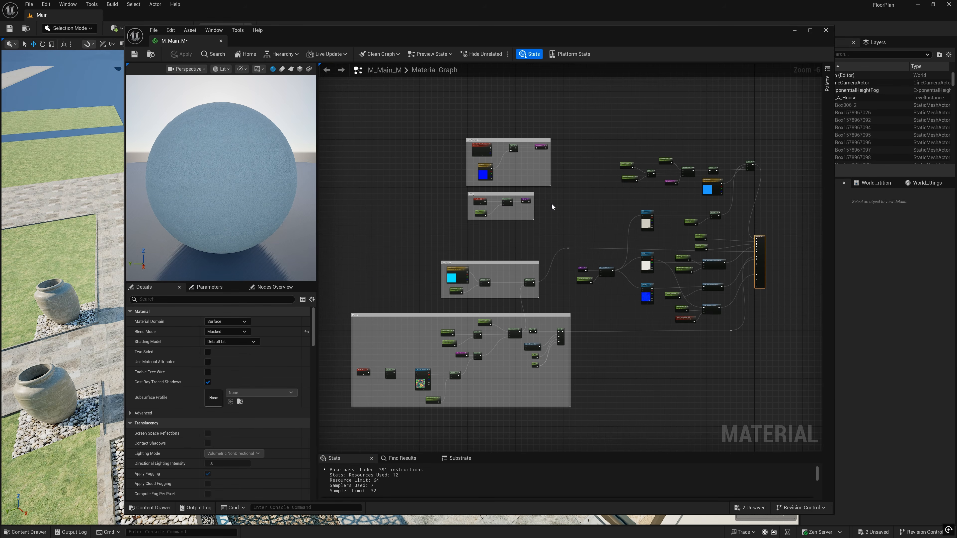
{"action": "scroll", "coordinate": [448, 320], "scroll_direction": "up", "scroll_amount": 4}
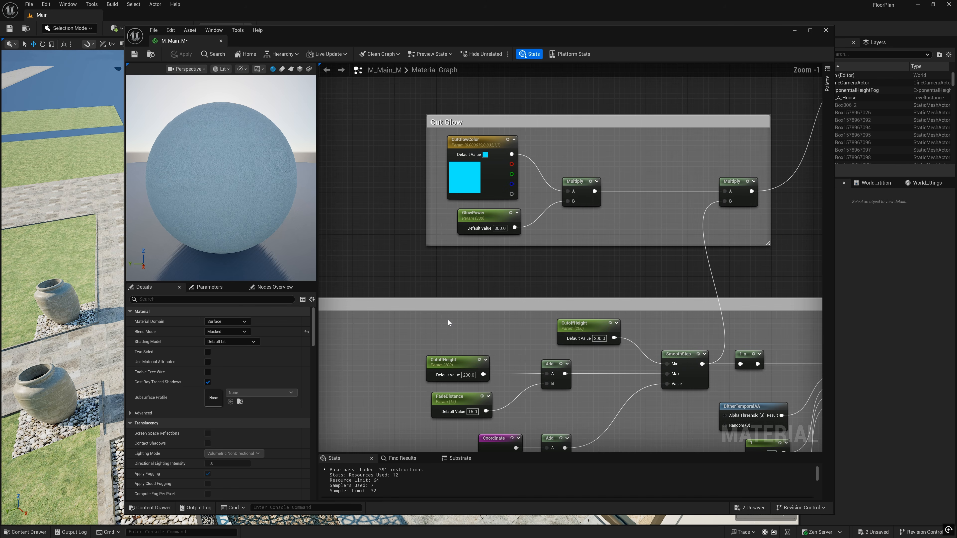
{"action": "scroll", "coordinate": [449, 320], "scroll_direction": "down", "scroll_amount": 3}
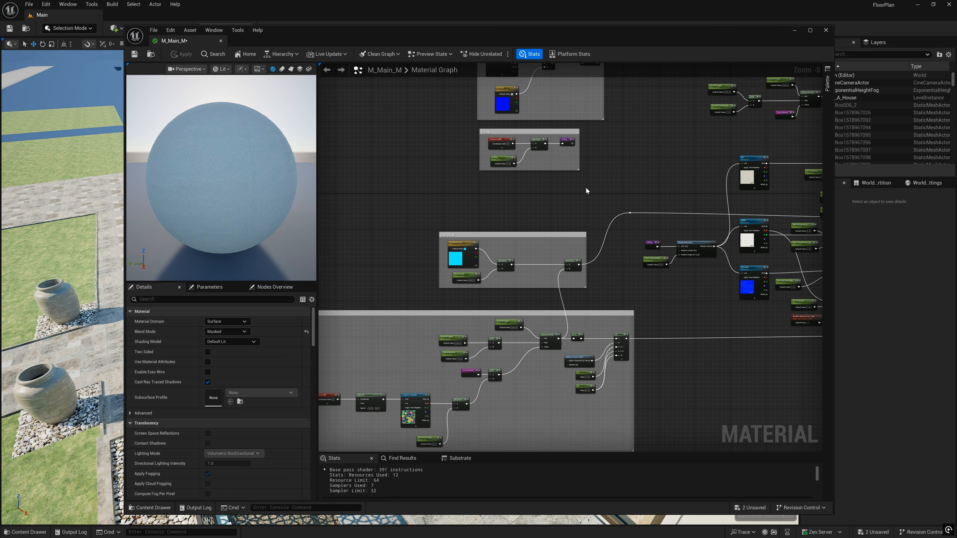
{"action": "scroll", "coordinate": [669, 141], "scroll_direction": "up", "scroll_amount": 3}
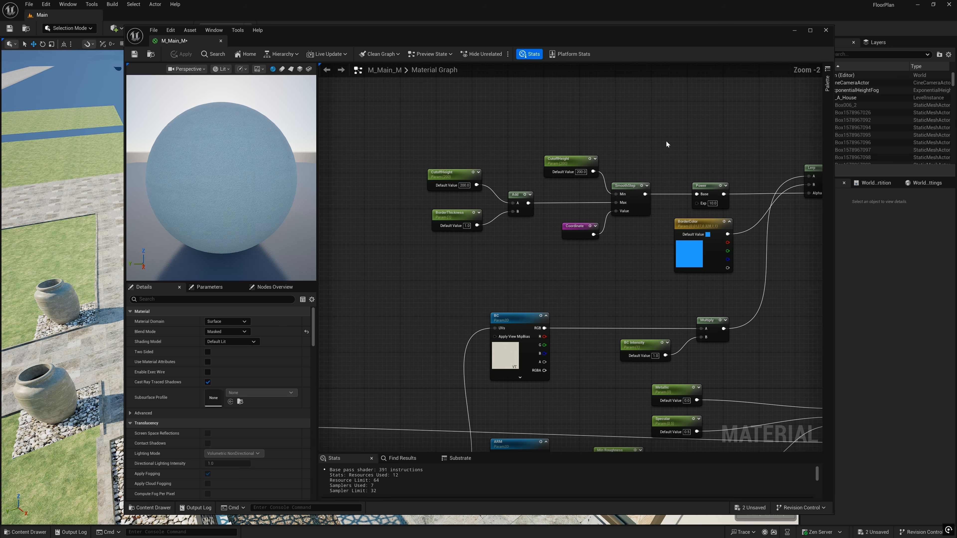
{"action": "scroll", "coordinate": [415, 140], "scroll_direction": "up", "scroll_amount": 1}
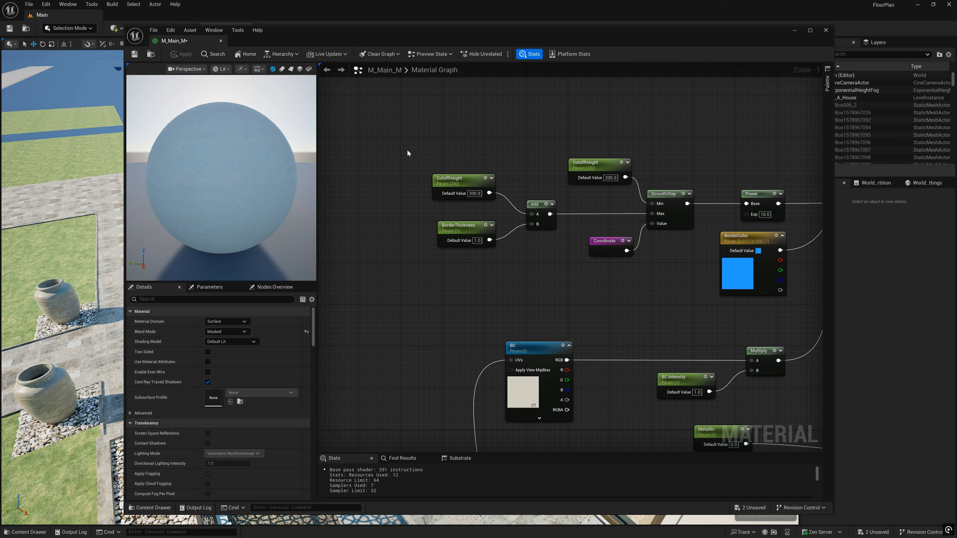
Add a CollectionParameter node and place it above the border section's CutoffHeight parameter
{"action": "right_click", "coordinate": [406, 131]}
{"action": "type", "text": "collect"}
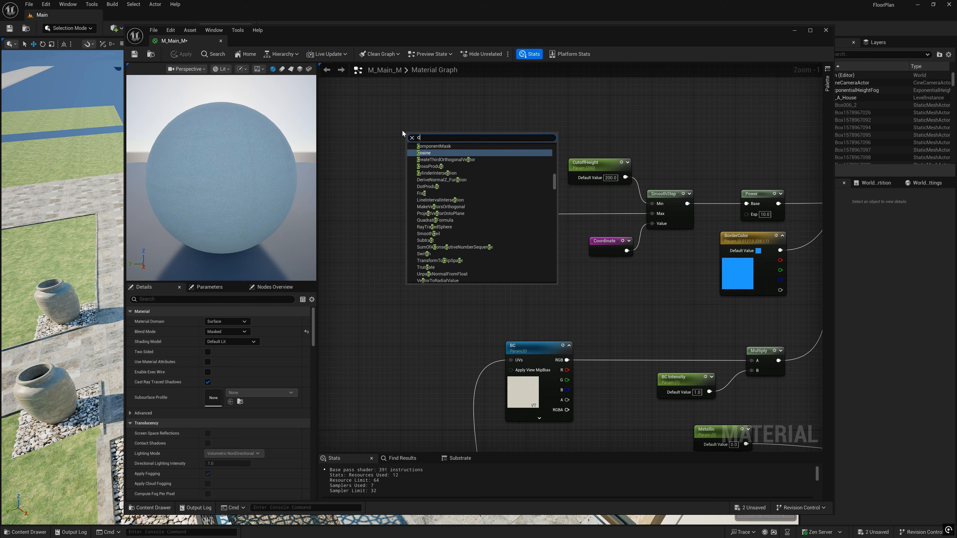
{"action": "left_click", "coordinate": [441, 153]}
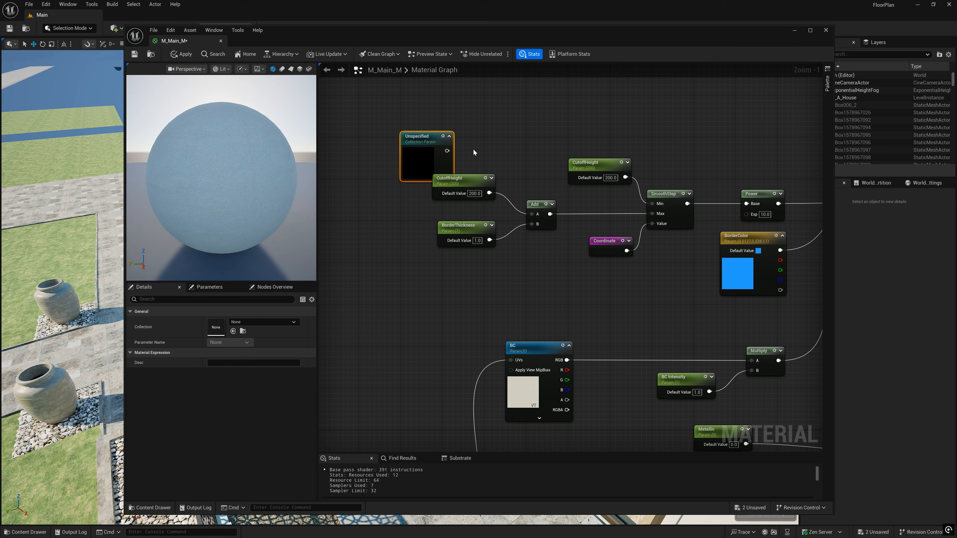
{"action": "right_click_drag", "start_coordinate": [420, 143], "coordinate": [451, 199]}
{"action": "left_click_drag", "start_coordinate": [451, 199], "coordinate": [474, 156]}
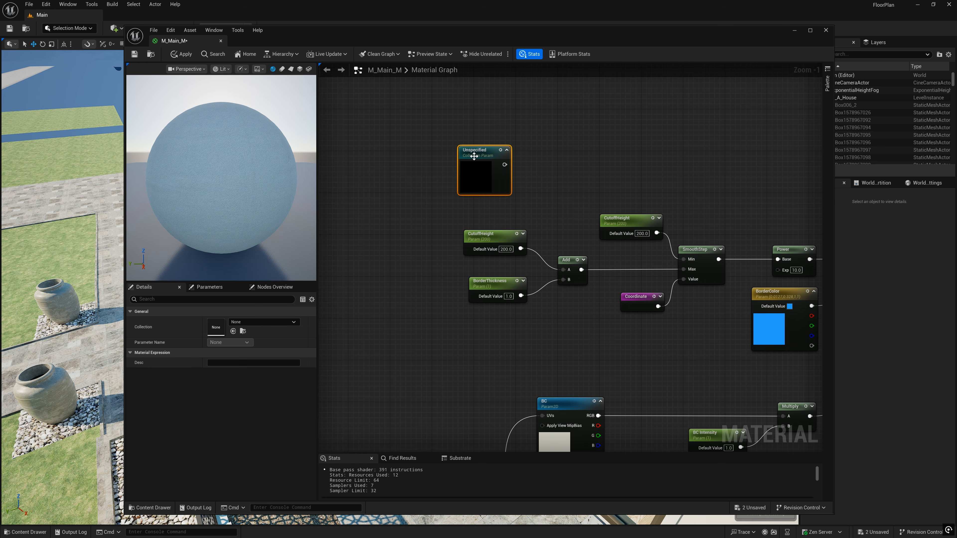
Assign HeightCut from MPC_CutHeightControl to the collection node and connect it to the border Add's A input
{"action": "left_click", "coordinate": [284, 322]}
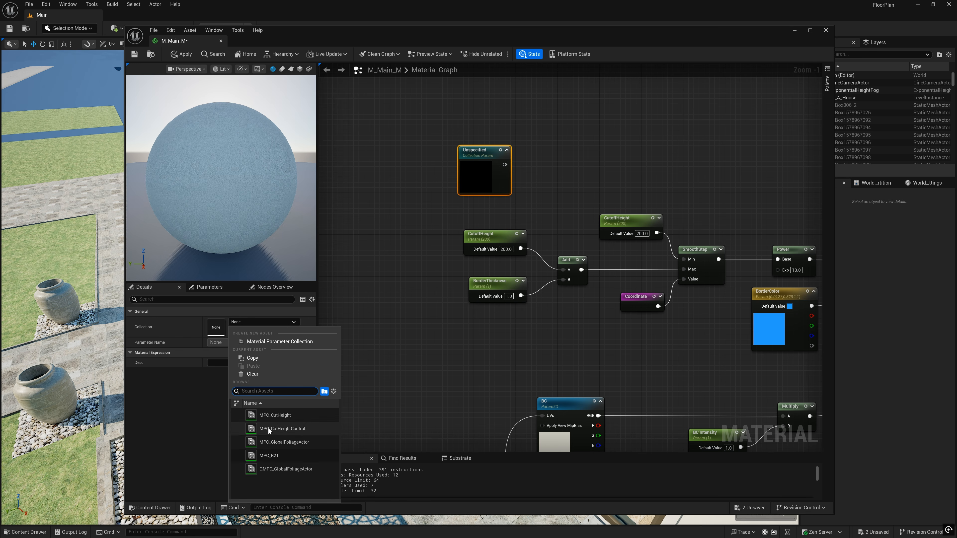
{"action": "left_click", "coordinate": [290, 429]}
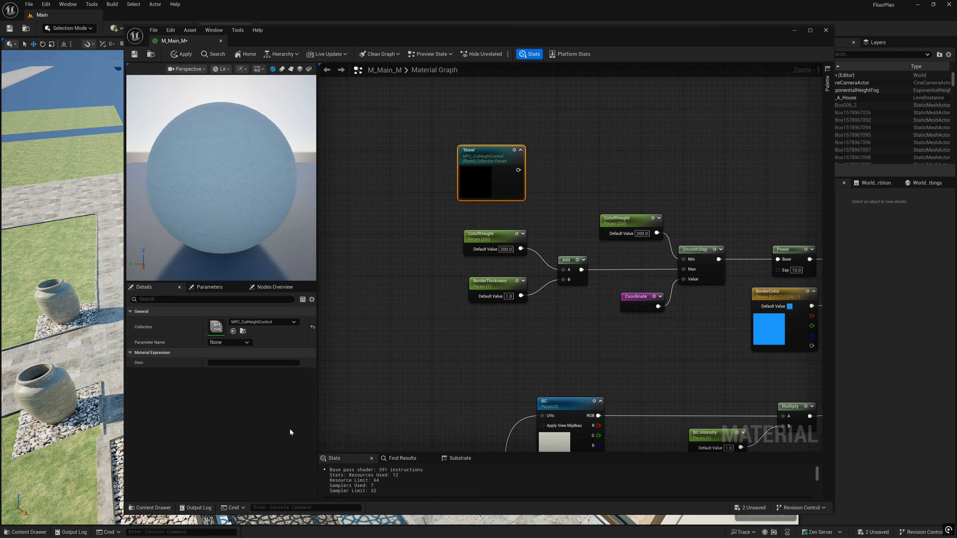
{"action": "left_click", "coordinate": [244, 343]}
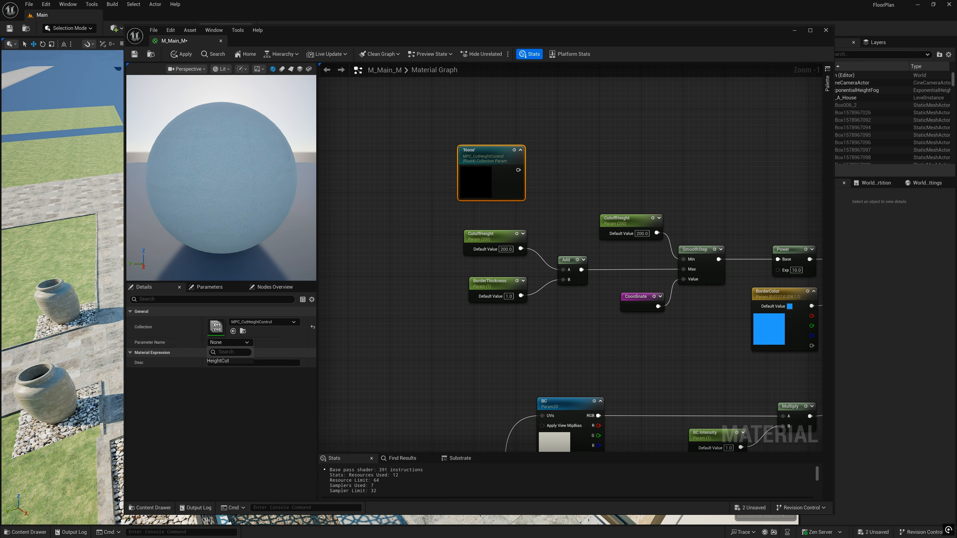
{"action": "left_click", "coordinate": [220, 362]}
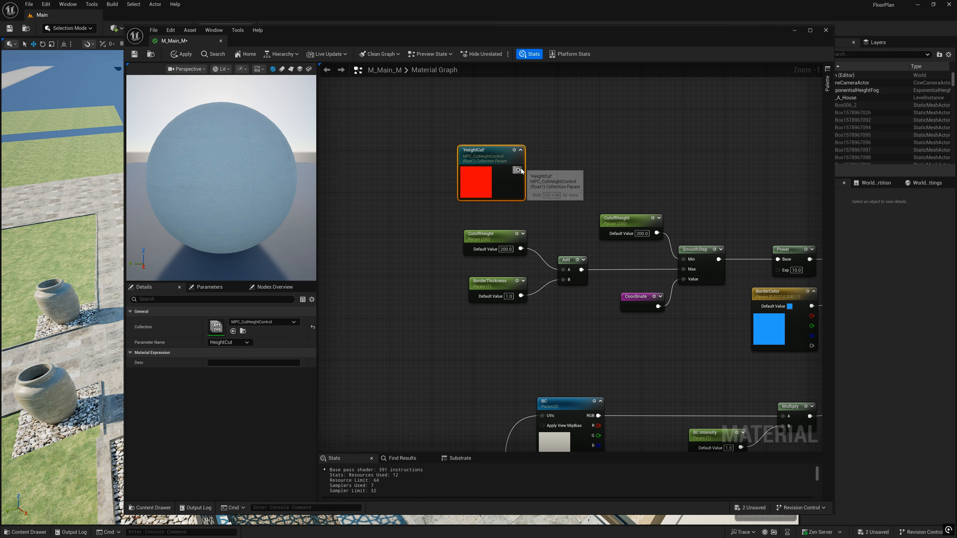
{"action": "left_click_drag", "start_coordinate": [562, 272], "coordinate": [563, 270]}
Paste a HeightCut node into the fade group and connect it to the FadeDistance Add's A input, replacing CutoffHeight
{"action": "scroll", "coordinate": [696, 345], "scroll_direction": "down", "scroll_amount": 1}
{"action": "right_click_drag", "start_coordinate": [695, 345], "coordinate": [566, 192]}
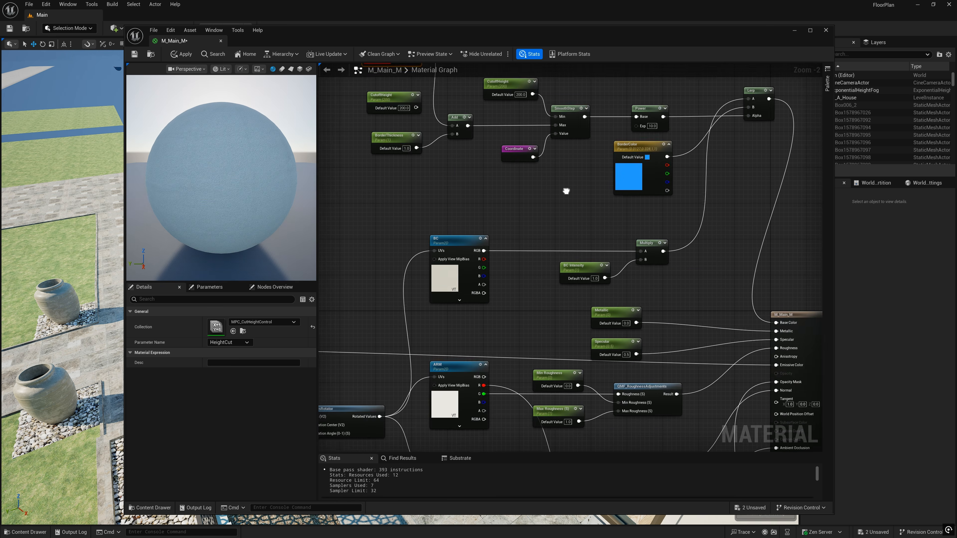
{"action": "right_click_drag", "start_coordinate": [531, 334], "coordinate": [634, 198]}
{"action": "scroll", "coordinate": [634, 198], "scroll_direction": "down", "scroll_amount": 3}
{"action": "right_click_drag", "start_coordinate": [478, 222], "coordinate": [641, 229]}
{"action": "scroll", "coordinate": [543, 205], "scroll_direction": "up", "scroll_amount": 3}
{"action": "right_click_drag", "start_coordinate": [542, 205], "coordinate": [637, 70]}
{"action": "right_click_drag", "start_coordinate": [541, 422], "coordinate": [648, 243]}
{"action": "scroll", "coordinate": [565, 170], "scroll_direction": "up", "scroll_amount": 2}
{"action": "right_click_drag", "start_coordinate": [533, 119], "coordinate": [521, 175]}
{"action": "key", "text": "ctrl+v"}
{"action": "left_click_drag", "start_coordinate": [589, 204], "coordinate": [670, 229]}
{"action": "left_click_drag", "start_coordinate": [565, 214], "coordinate": [438, 217]}
Paste another HeightCut node in the fade group and connect it to the SmoothStep's Min input
{"action": "scroll", "coordinate": [476, 223], "scroll_direction": "down", "scroll_amount": 3}
{"action": "right_click_drag", "start_coordinate": [706, 254], "coordinate": [507, 294]}
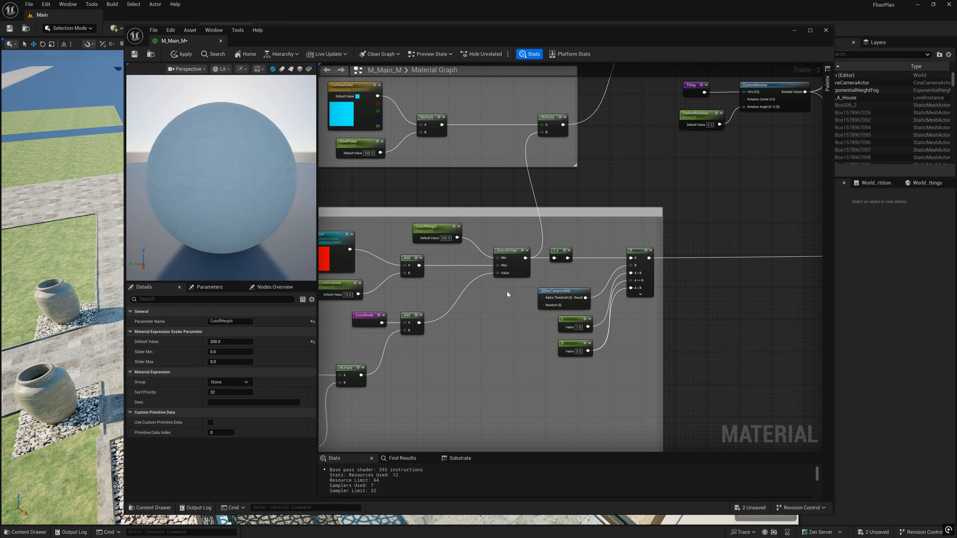
{"action": "scroll", "coordinate": [408, 192], "scroll_direction": "up", "scroll_amount": 3}
{"action": "key", "text": "ctrl+v"}
{"action": "left_click_drag", "start_coordinate": [478, 192], "coordinate": [541, 289]}
Place a HeightCut copy above the border section's second CutoffHeight and connect it to the SmoothStep's Min input
{"action": "scroll", "coordinate": [495, 294], "scroll_direction": "down", "scroll_amount": 5}
{"action": "scroll", "coordinate": [686, 240], "scroll_direction": "up", "scroll_amount": 2}
{"action": "right_click_drag", "start_coordinate": [686, 240], "coordinate": [562, 303]}
{"action": "right_click_drag", "start_coordinate": [695, 93], "coordinate": [557, 314]}
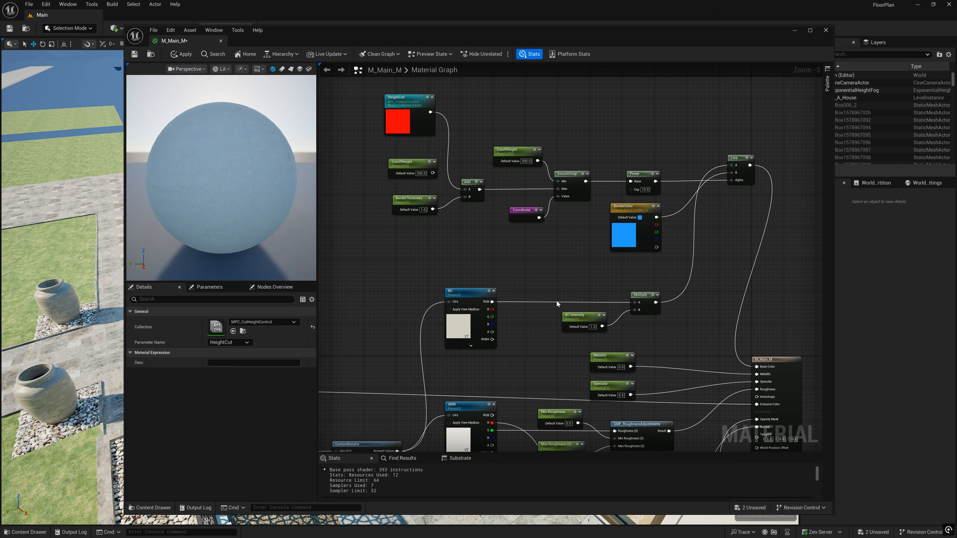
{"action": "left_click_drag", "start_coordinate": [570, 141], "coordinate": [558, 181]}
{"action": "key", "text": "ctrl+v"}
{"action": "left_click_drag", "start_coordinate": [370, 168], "coordinate": [479, 194]}
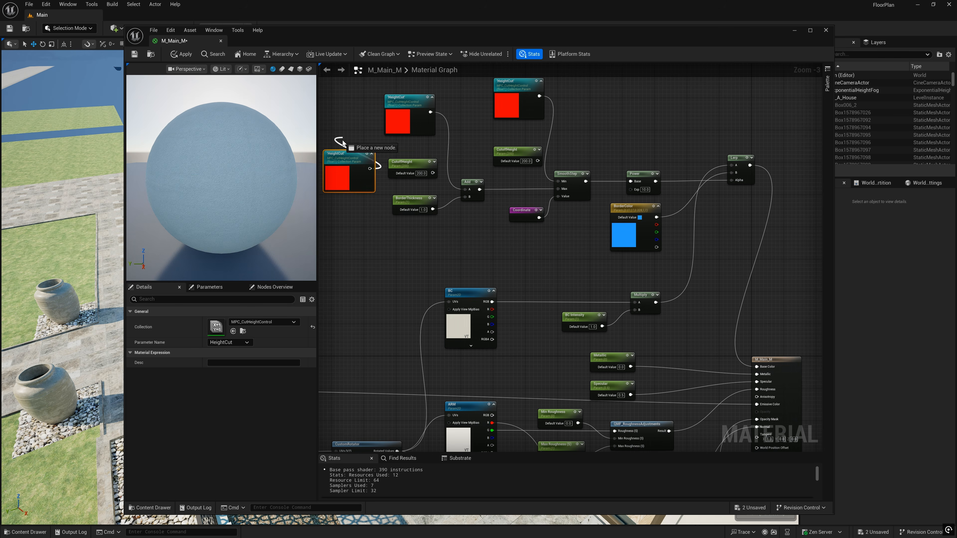
{"action": "left_click_drag", "start_coordinate": [348, 140], "coordinate": [361, 174]}
{"action": "key", "text": "Delete"}
{"action": "scroll", "coordinate": [415, 245], "scroll_direction": "down", "scroll_amount": 3}
{"action": "right_click_drag", "start_coordinate": [339, 294], "coordinate": [600, 213]}
{"action": "scroll", "coordinate": [559, 272], "scroll_direction": "up", "scroll_amount": 1}
{"action": "right_click_drag", "start_coordinate": [559, 272], "coordinate": [610, 227]}
{"action": "scroll", "coordinate": [570, 290], "scroll_direction": "up", "scroll_amount": 2}
{"action": "right_click_drag", "start_coordinate": [570, 291], "coordinate": [496, 320]}
{"action": "scroll", "coordinate": [666, 252], "scroll_direction": "down", "scroll_amount": 4}
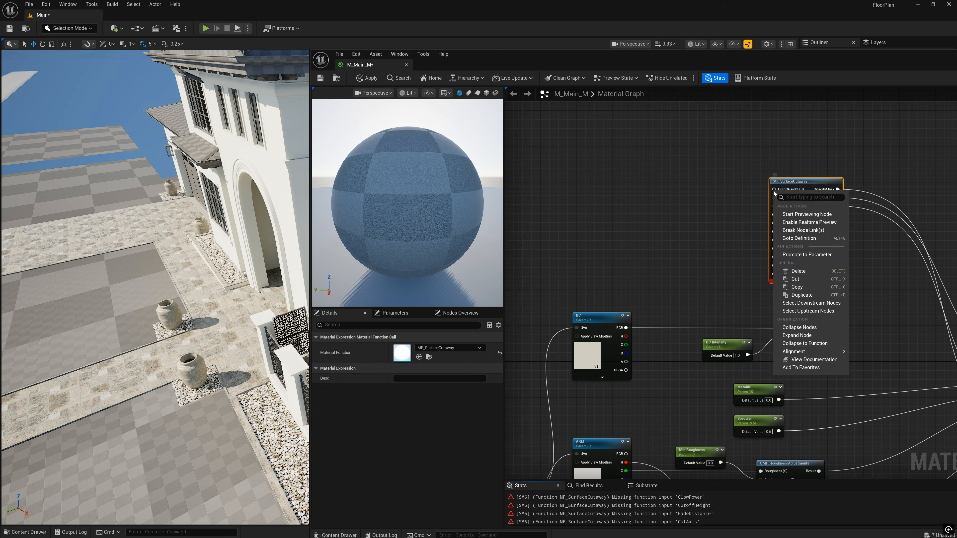
Promote the CutoffHeight input of the MF_SurfaceCutaway node to a parameter and move the parameter node clear of it
{"action": "left_click", "coordinate": [773, 183]}
{"action": "left_click_drag", "start_coordinate": [757, 186], "coordinate": [661, 165]}
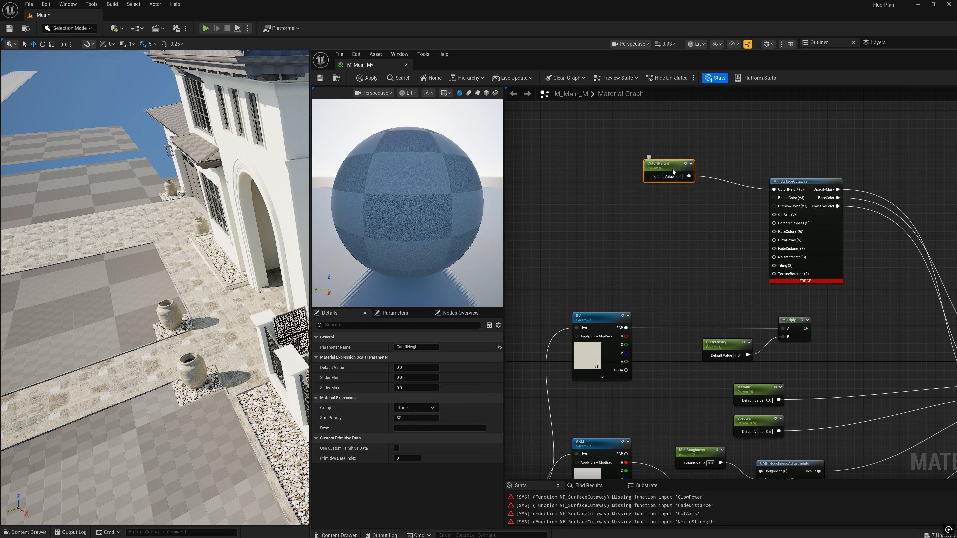
Replace the promoted CutoffHeight parameter with a Collection Parameter node connected to the CutoffHeight input of MF_SurfaceCutaway
{"action": "key", "text": "Delete"}
{"action": "right_click", "coordinate": [678, 175]}
{"action": "type", "text": "col"}
{"action": "key", "text": "Return"}
{"action": "left_click_drag", "start_coordinate": [716, 185], "coordinate": [775, 190]}
Assign the MPC_CutHeight collection to the Collection Parameter node, select its parameter, and move the node up and away from MF_SurfaceCutaway
{"action": "left_click", "coordinate": [457, 348]}
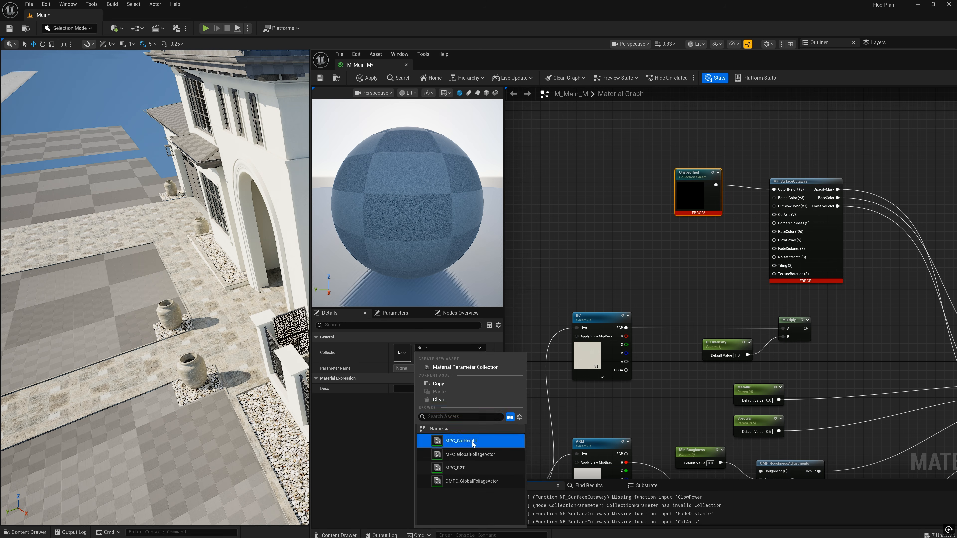
{"action": "left_click", "coordinate": [472, 442]}
{"action": "left_click", "coordinate": [419, 369]}
{"action": "left_click", "coordinate": [415, 386]}
{"action": "left_click_drag", "start_coordinate": [693, 179], "coordinate": [663, 135]}
Promote the BorderColor input of MF_SurfaceCutaway to a parameter, move the parameter node clear of it, and open its colour for editing
{"action": "right_click", "coordinate": [780, 197]}
{"action": "left_click", "coordinate": [810, 263]}
{"action": "left_click_drag", "start_coordinate": [758, 208], "coordinate": [622, 195]}
{"action": "double_click", "coordinate": [622, 195]}
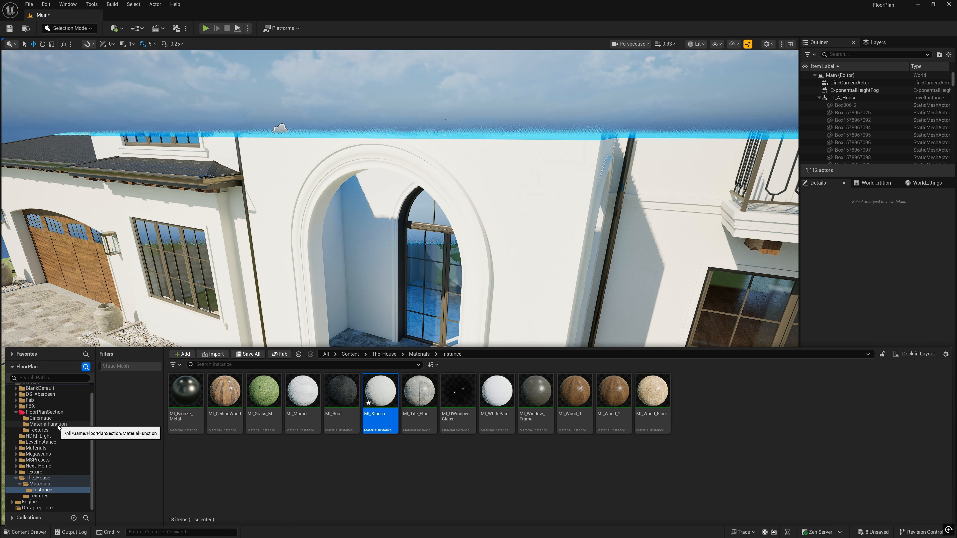
Look through the material functions in the FloorPlanSection MaterialFunction folder, including MF_GlassCutaway and MF_SurfaceCutaway
{"action": "left_click", "coordinate": [58, 424]}
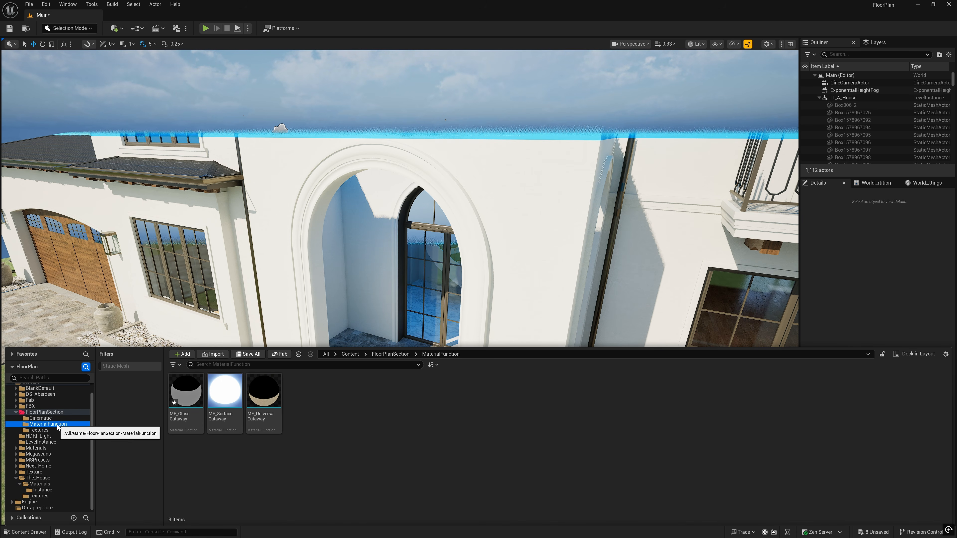
{"action": "left_click", "coordinate": [176, 385]}
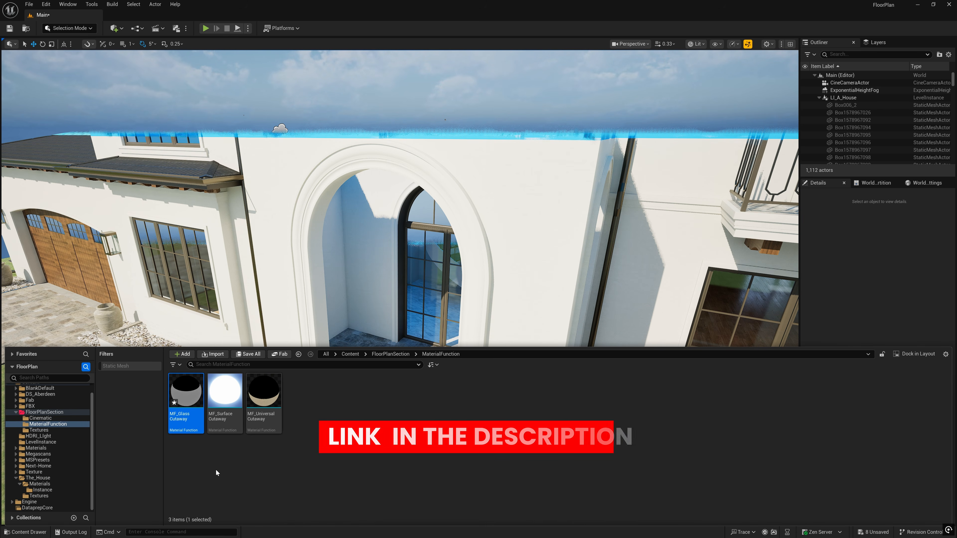
{"action": "left_click", "coordinate": [227, 392]}
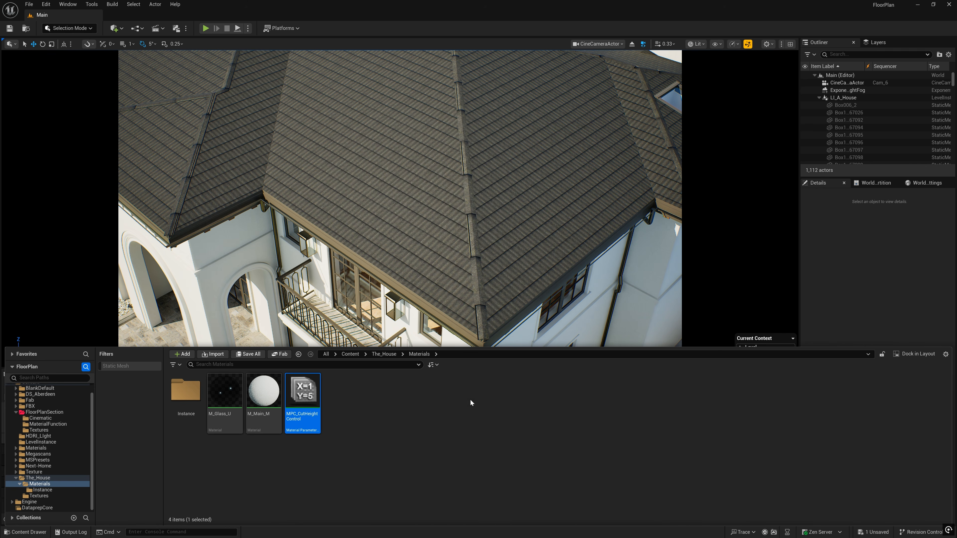
Add a Material Parameter Collection track for MPC_CutHeightControl to the camera sequence with the playhead at frame 0
{"action": "left_click", "coordinate": [801, 302]}
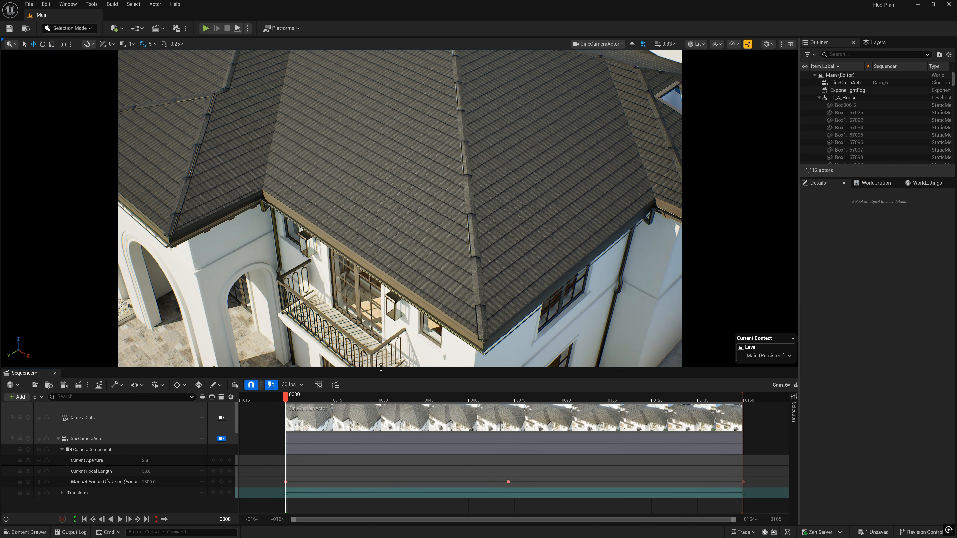
{"action": "mouse_move", "coordinate": [286, 397]}
{"action": "left_mouse_down"}
{"action": "mouse_move", "coordinate": [707, 396]}
{"action": "mouse_move", "coordinate": [287, 394]}
{"action": "left_mouse_up"}
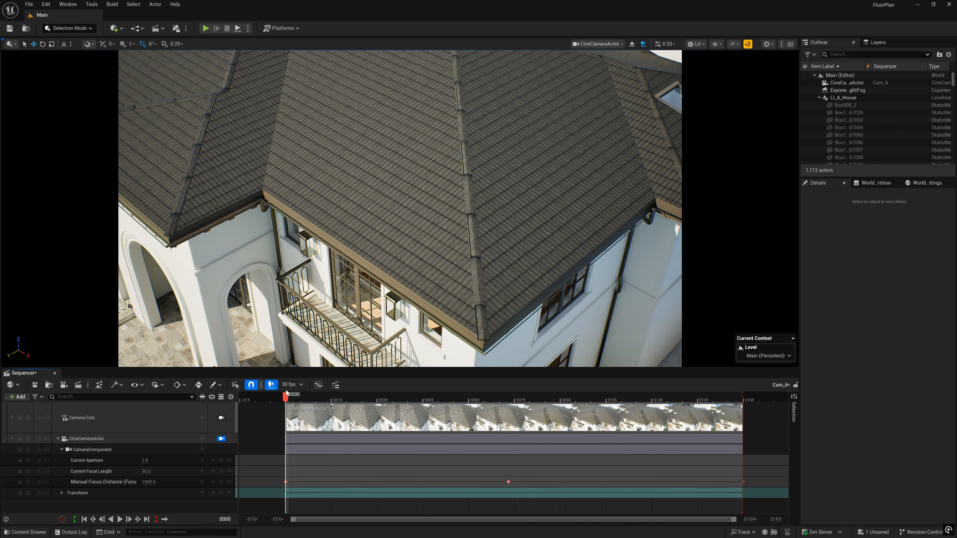
{"action": "left_click", "coordinate": [17, 397]}
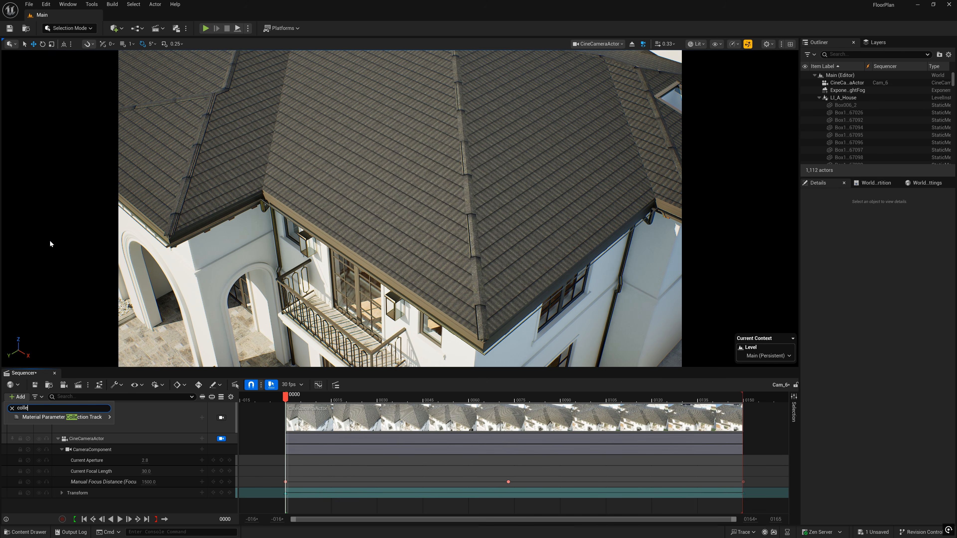
{"action": "mouse_move", "coordinate": [55, 419]}
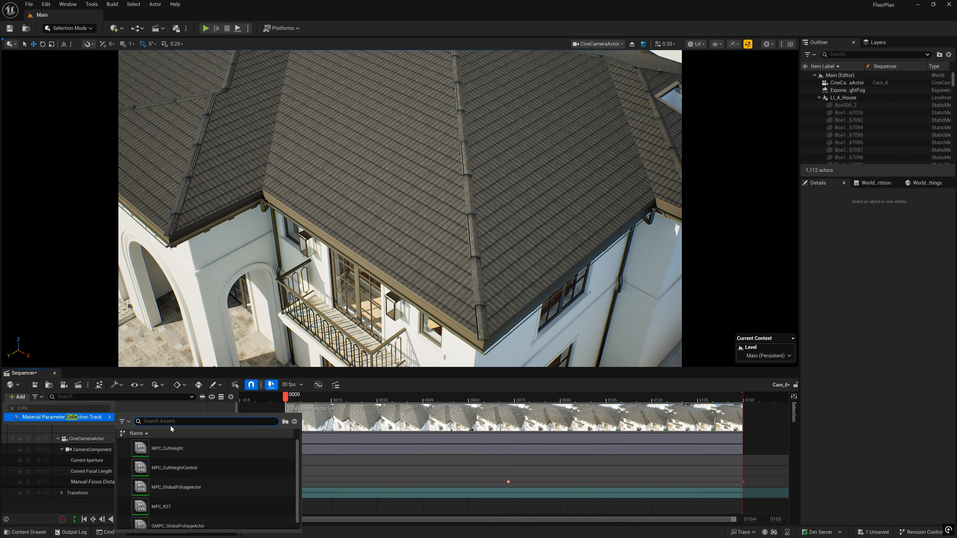
{"action": "left_click", "coordinate": [174, 468]}
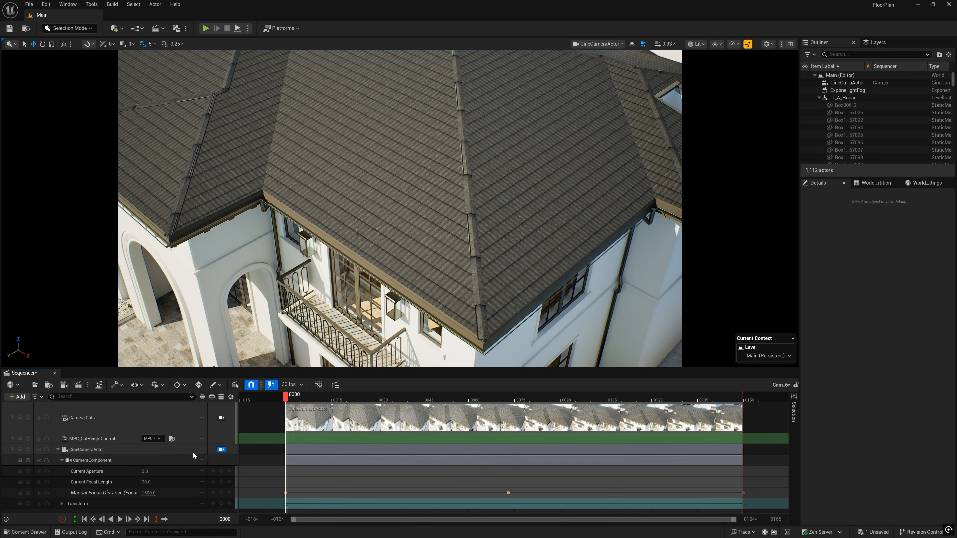
Add the HeightCut scalar parameter to the MPC_CutHeightControl track and expand the track to show it
{"action": "left_click", "coordinate": [202, 439]}
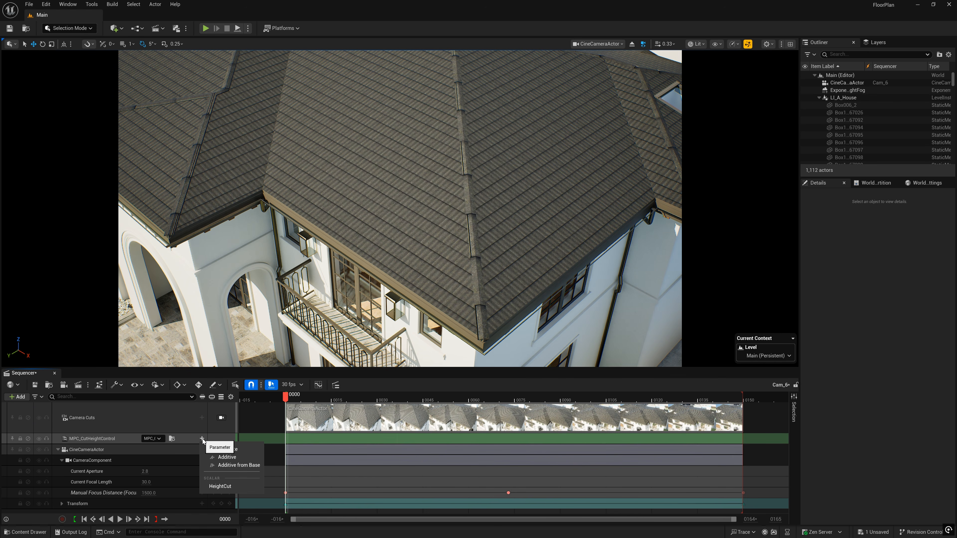
{"action": "left_click", "coordinate": [232, 491]}
{"action": "left_click", "coordinate": [57, 439]}
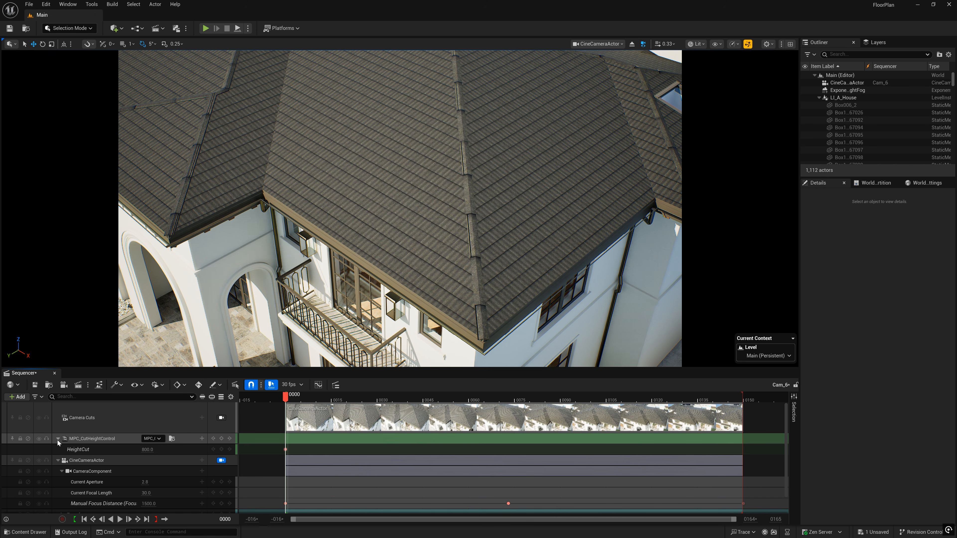
Key HeightCut at about 219 on frame 150, and scrub back through the sequence to preview the cutaway
{"action": "left_click_drag", "start_coordinate": [286, 396], "coordinate": [748, 426]}
{"action": "left_click_drag", "start_coordinate": [148, 449], "coordinate": [119, 450]}
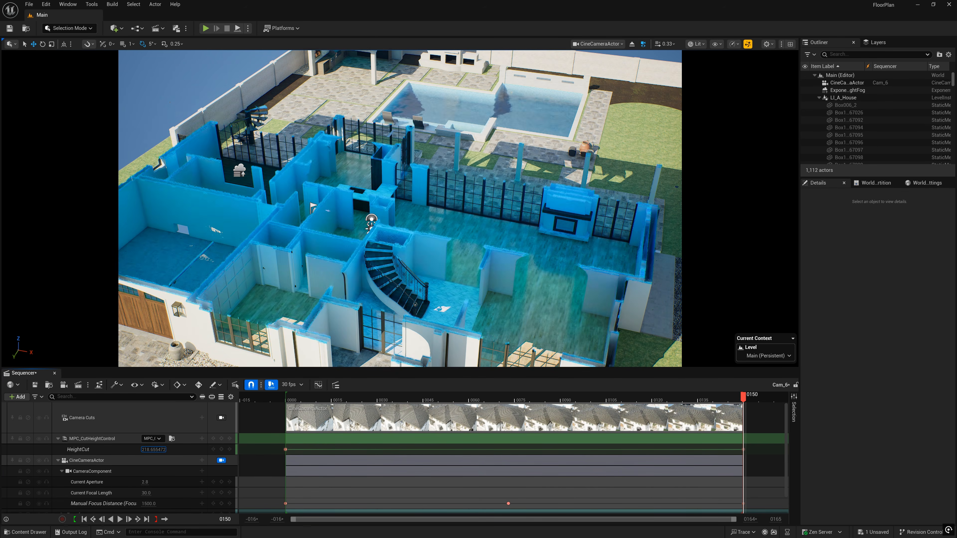
{"action": "left_click_drag", "start_coordinate": [743, 400], "coordinate": [636, 421]}
{"action": "mouse_move", "coordinate": [727, 424]}
{"action": "left_mouse_down"}
{"action": "mouse_move", "coordinate": [745, 423]}
{"action": "mouse_move", "coordinate": [719, 423]}
{"action": "left_mouse_up"}
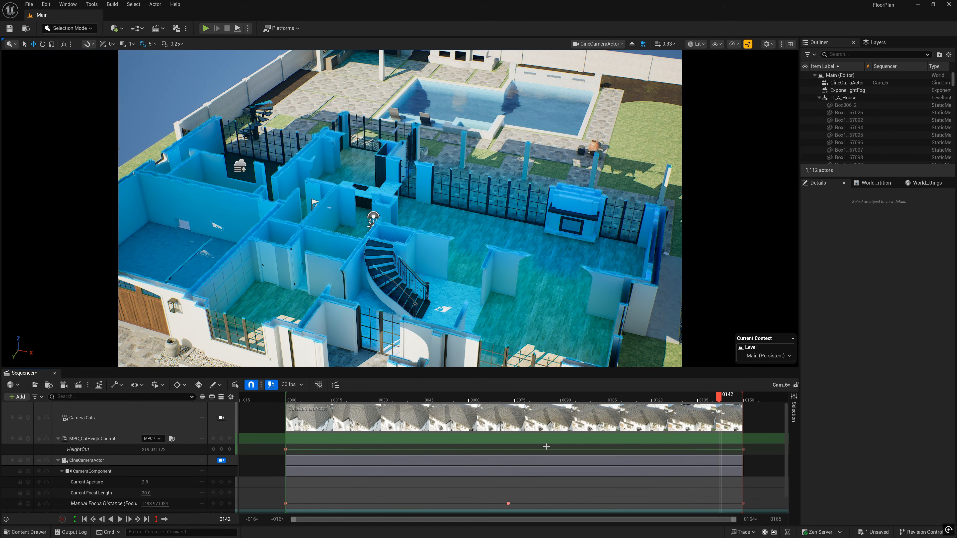